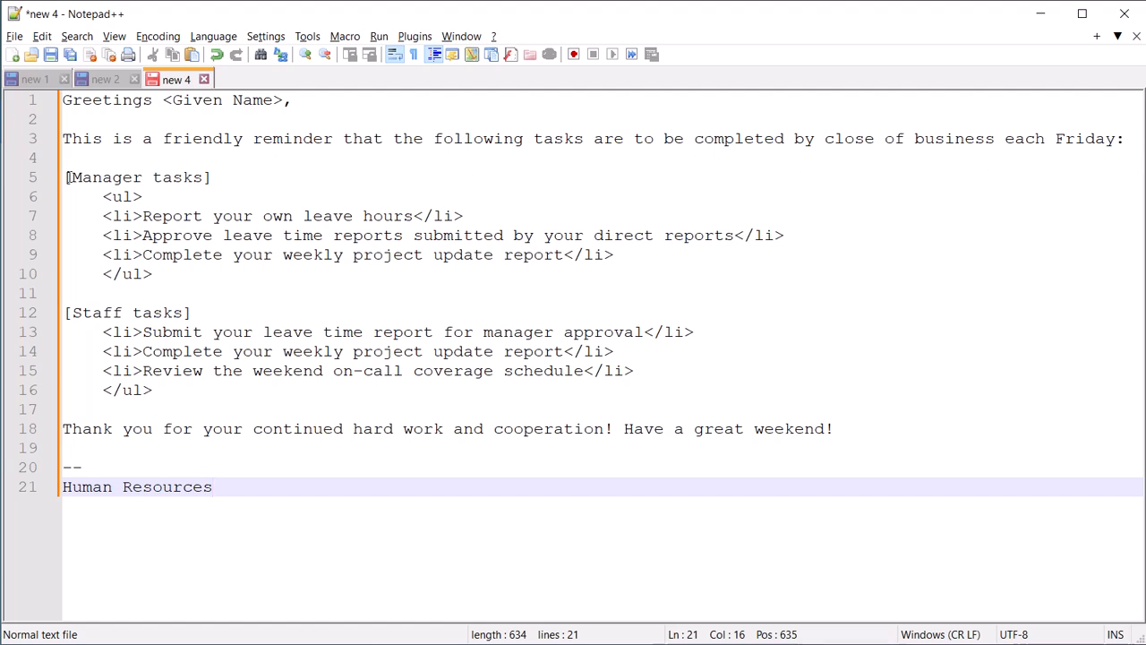
left_click_drag(103, 196, 367, 287)
left_click(156, 273)
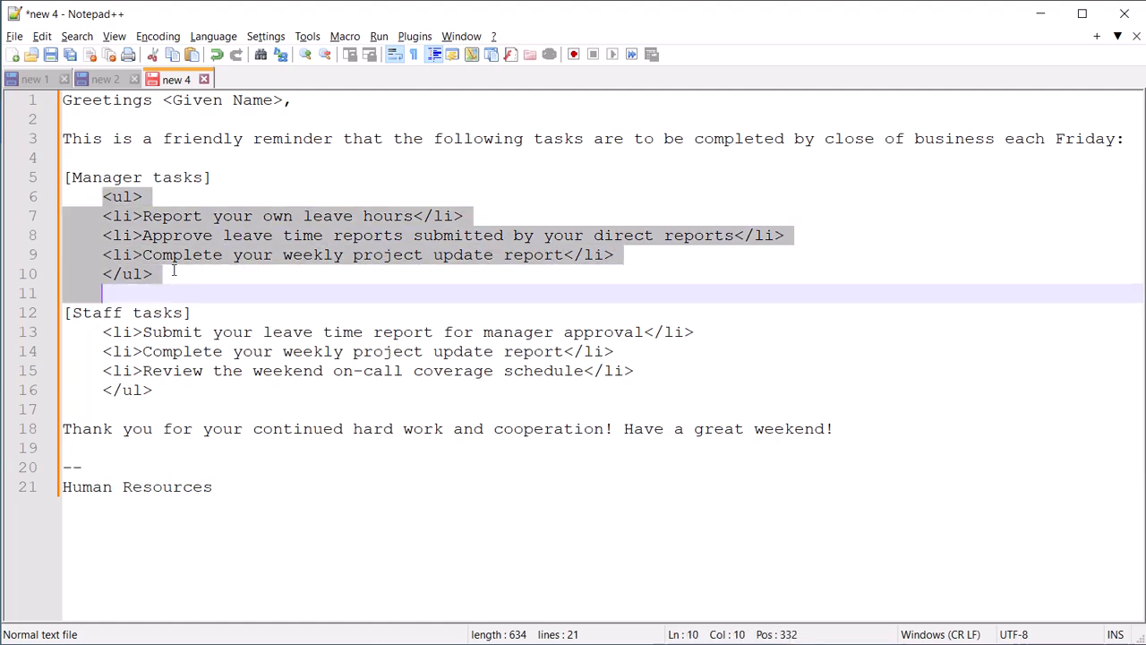
left_click_drag(157, 273, 102, 275)
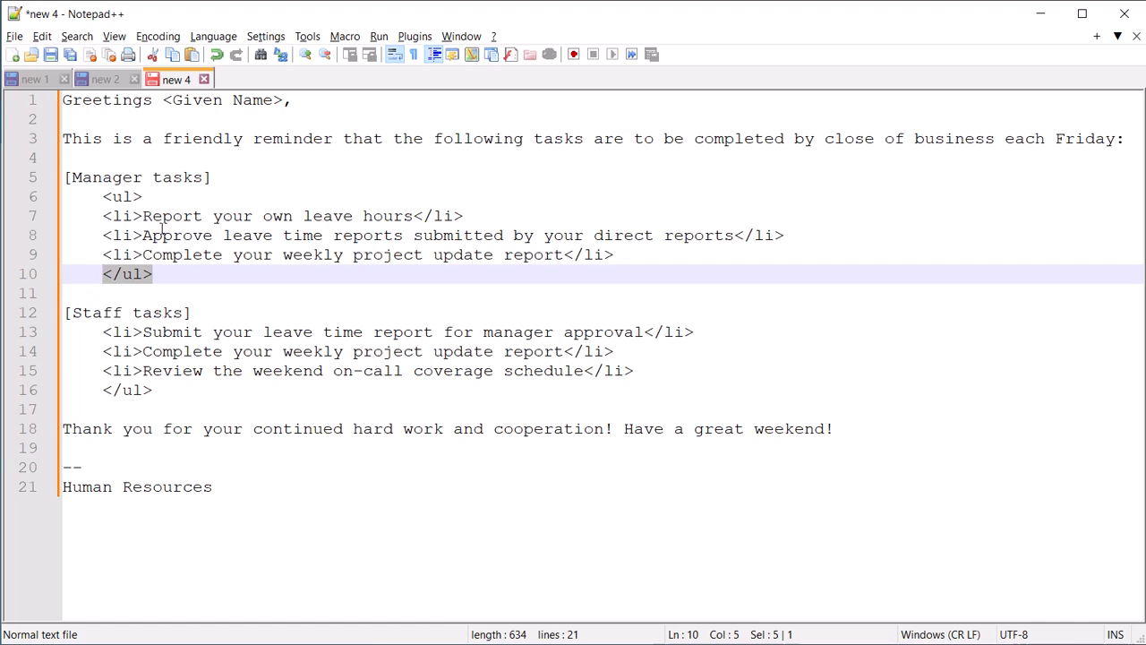
left_click_drag(102, 331, 186, 391)
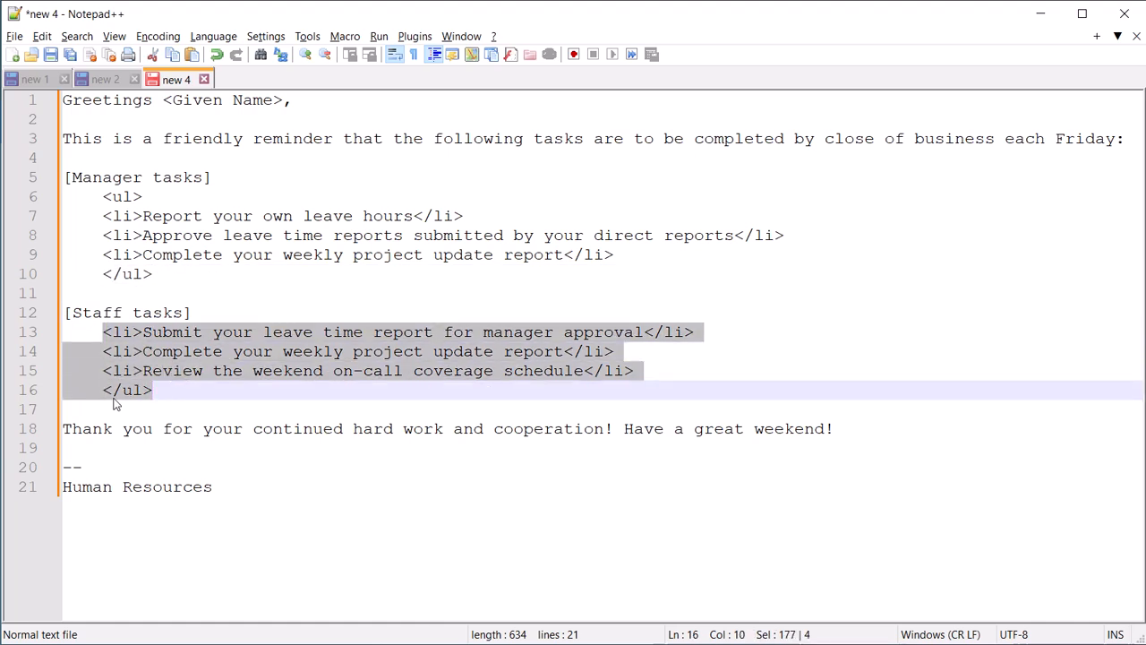
left_click_drag(70, 428, 313, 497)
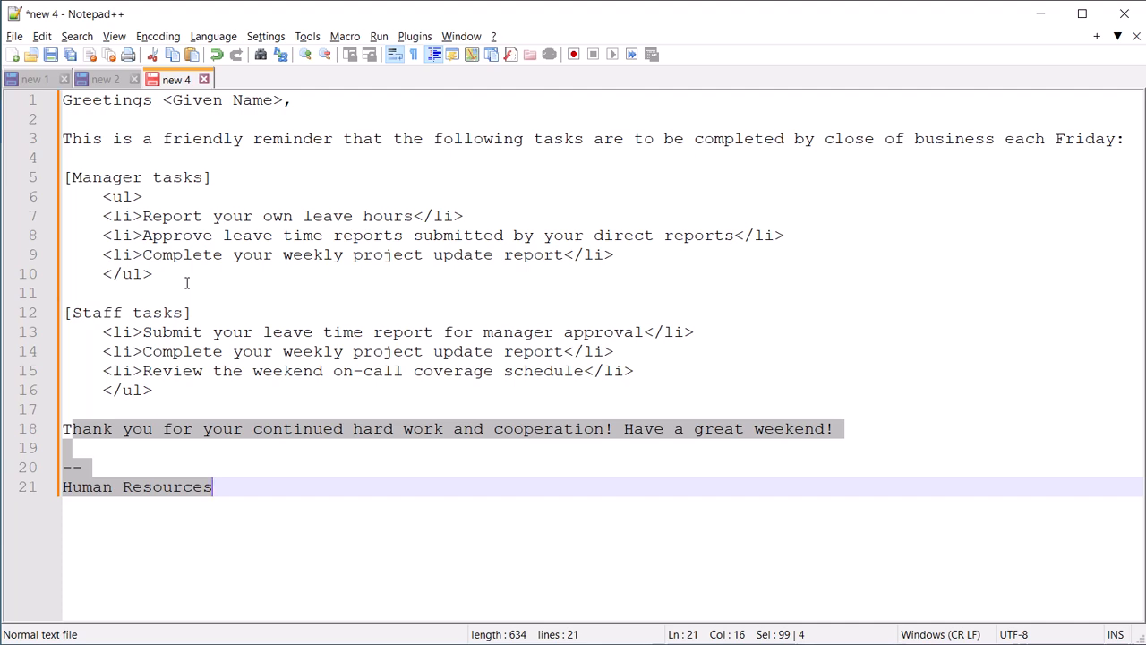
Hide Notepad++ and start a Scheduled cloud flow from Power Automate's Create page
left_click(1041, 18)
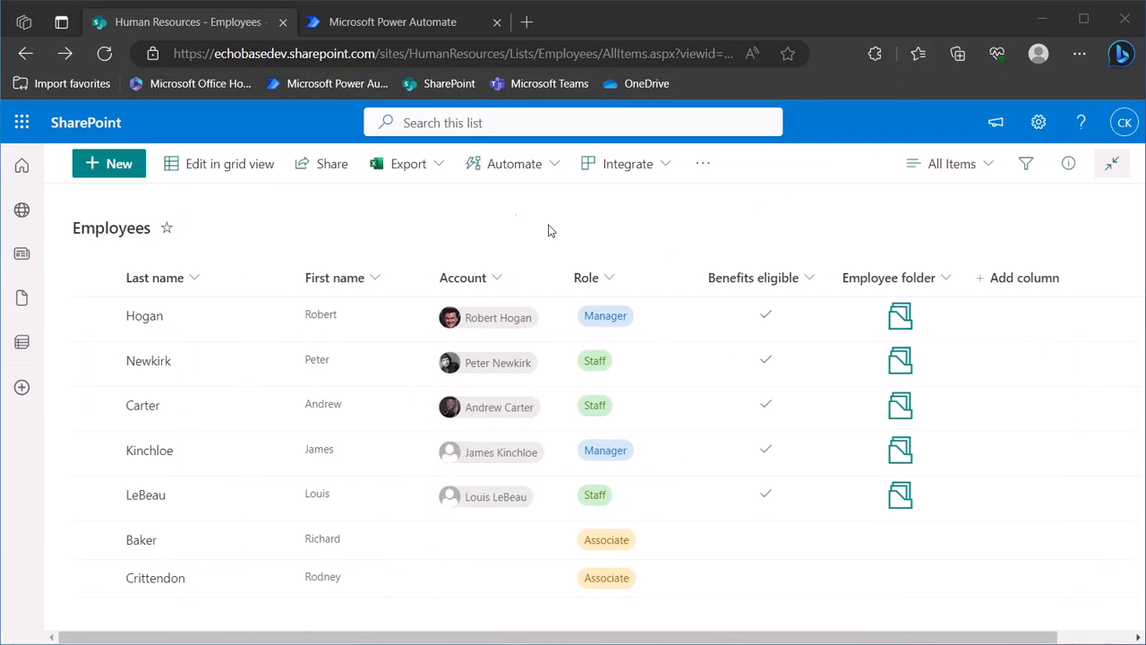
left_click(399, 23)
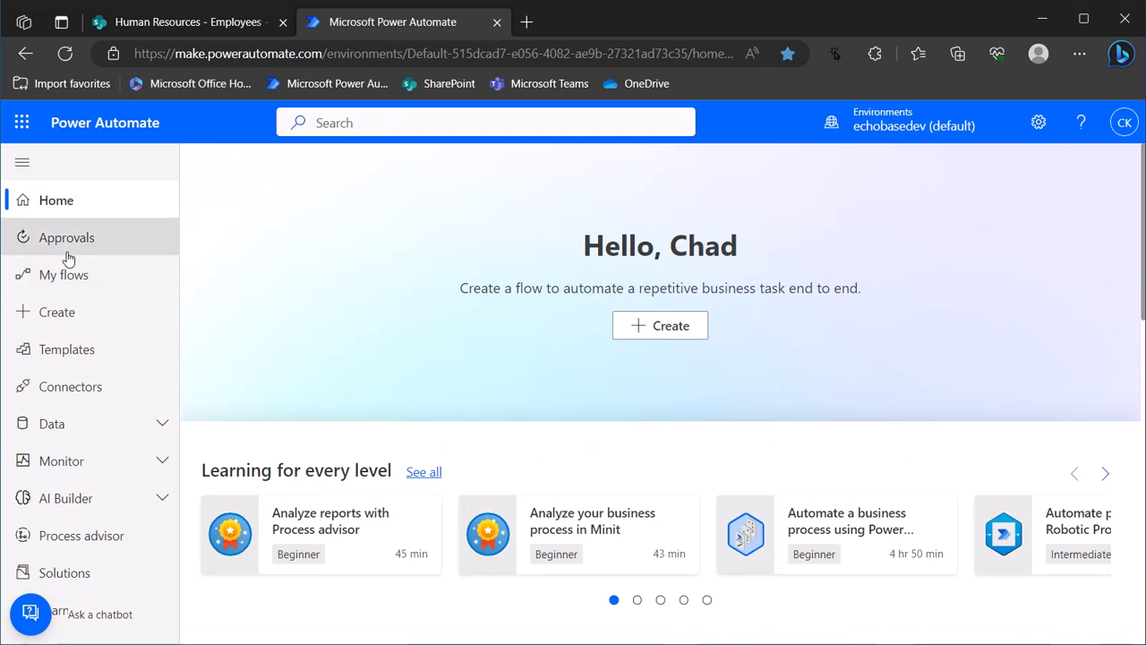
left_click(51, 318)
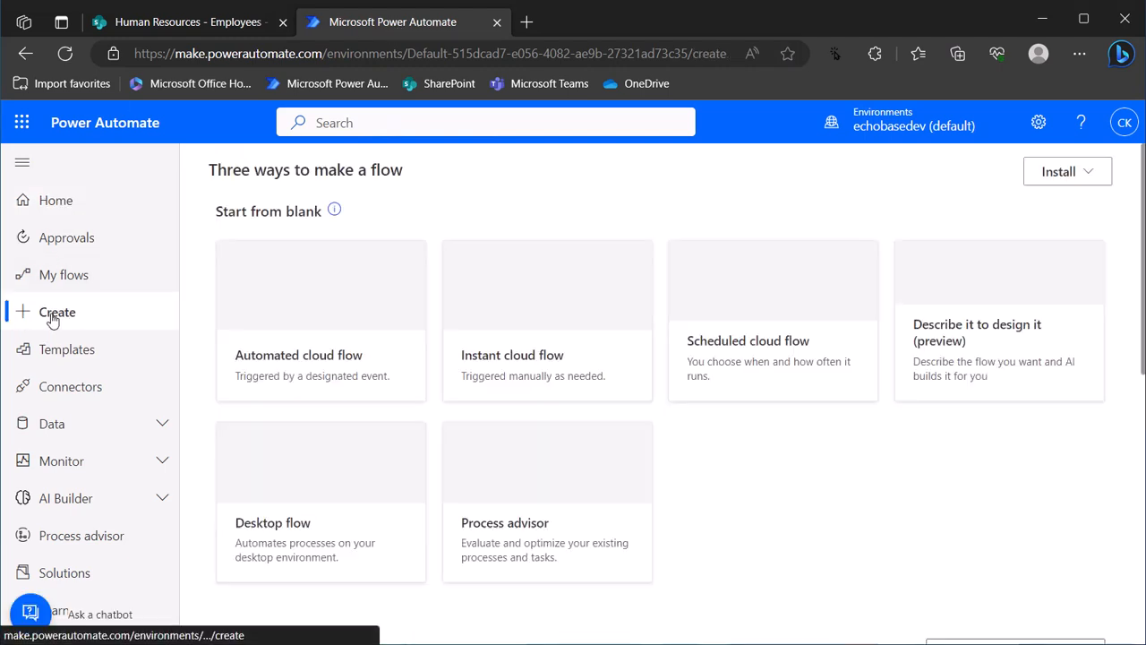
scroll(250, 322, "down", 3)
scroll(358, 345, "up", 3)
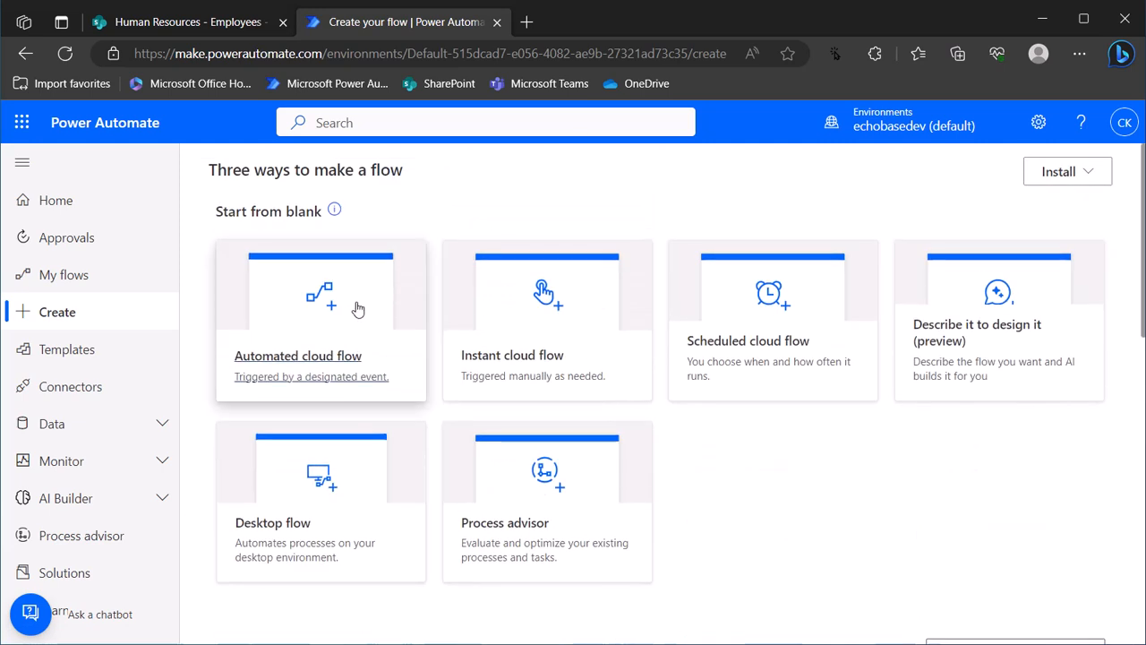
left_click(755, 359)
Name the new scheduled flow 'DEMO: Dynamic emails'
left_click(726, 218)
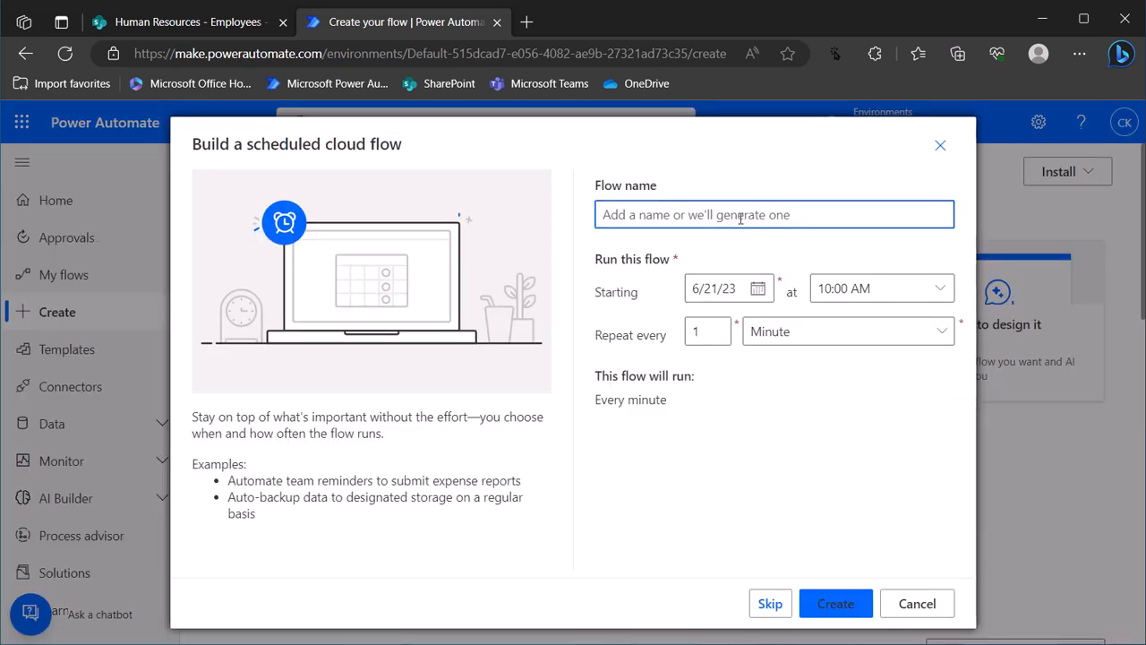
type("DEMO:")
type(" Dyan")
key("ctrl+shift+Left")
type("Dya")
type("namic emails")
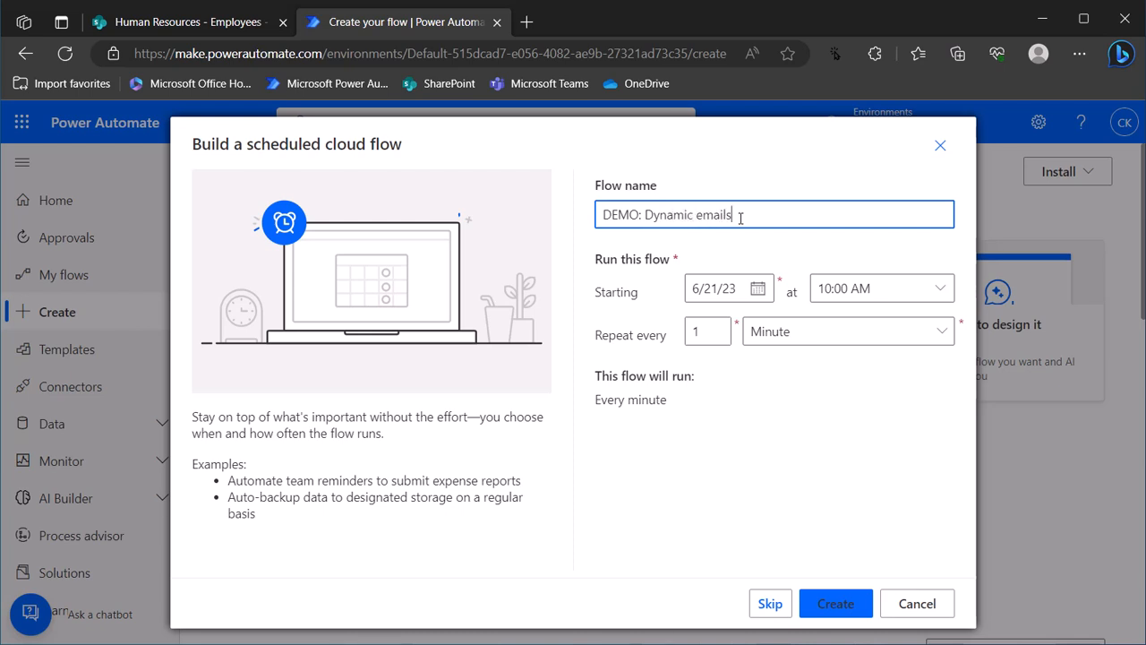
Set it to repeat every 1 week on Thursday only, and create the flow
left_click(772, 340)
left_click(768, 394)
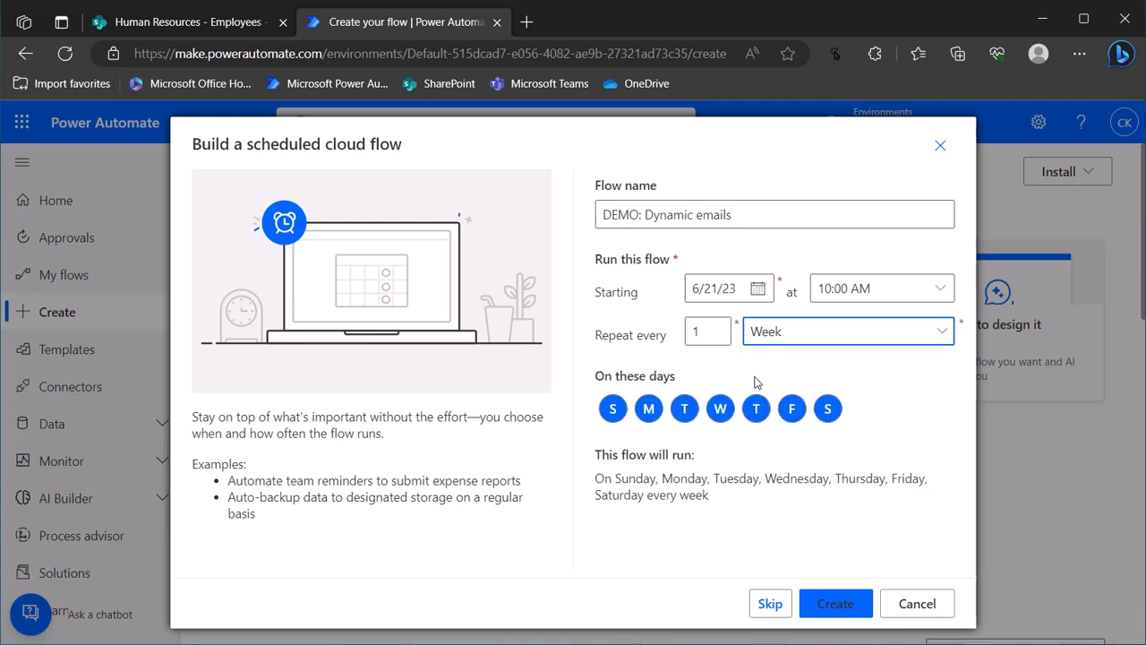
left_click(613, 409)
left_click(648, 408)
left_click(684, 408)
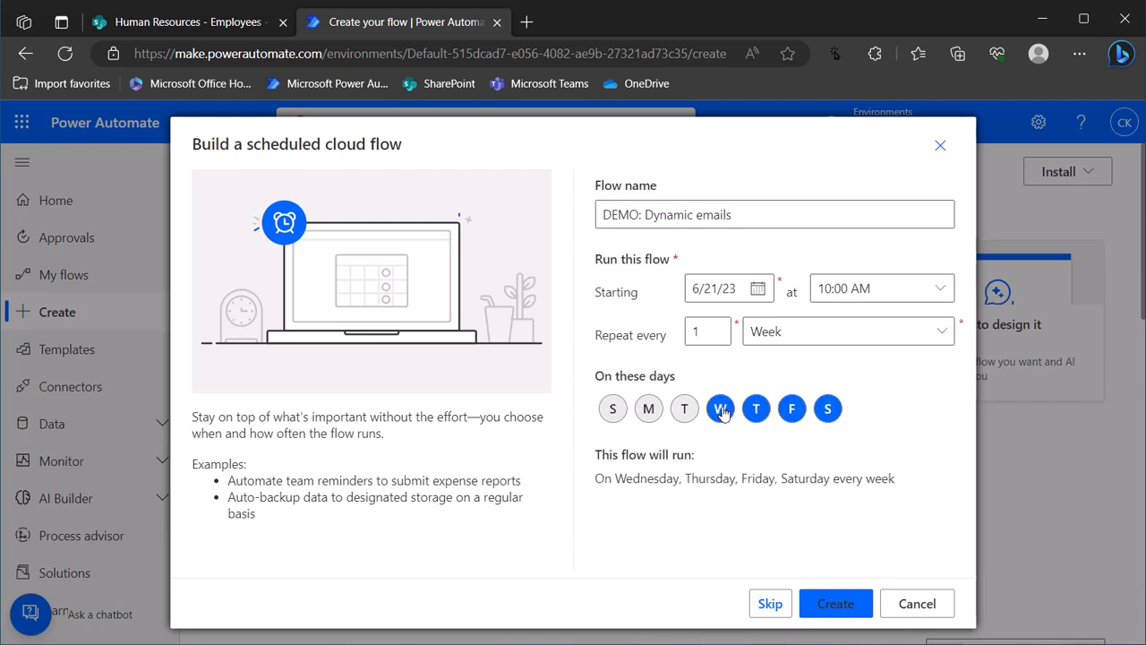
left_click(719, 409)
left_click(792, 408)
left_click(827, 409)
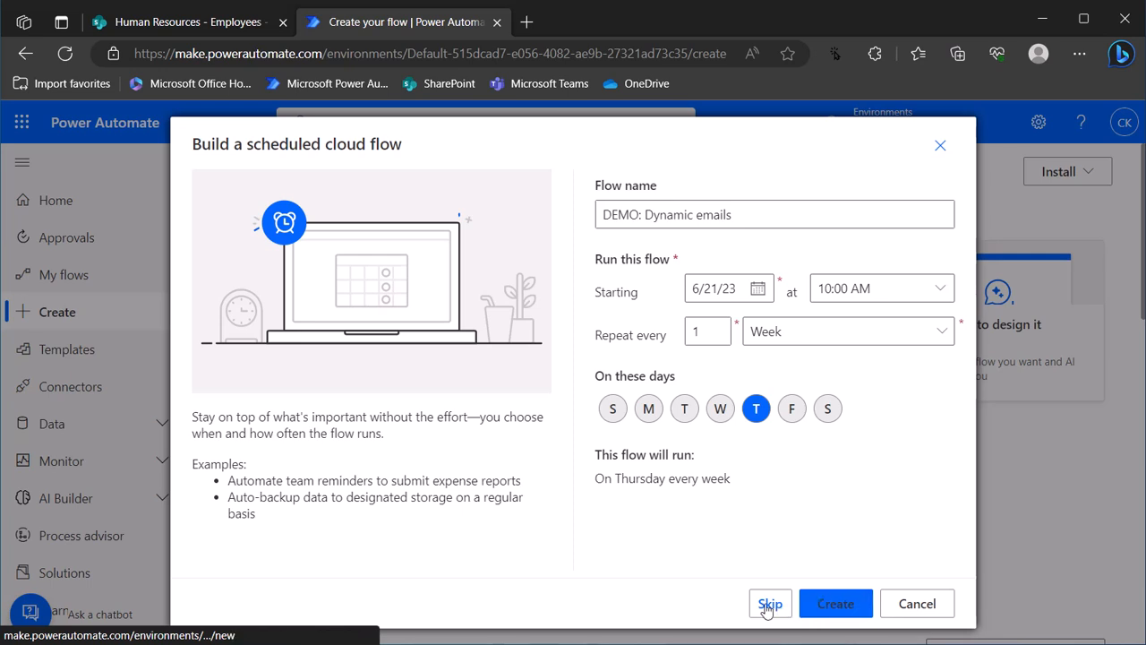
left_click(817, 606)
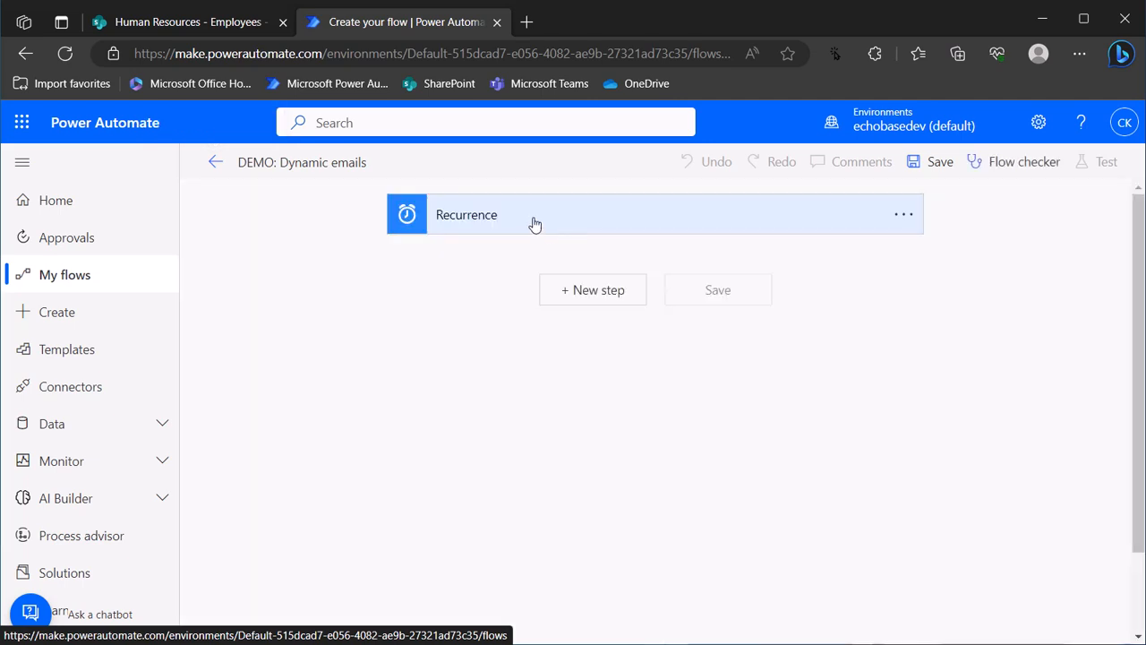
In the Recurrence advanced options, set time zone to Eastern Time (US & Canada) and clear Start time
left_click(532, 223)
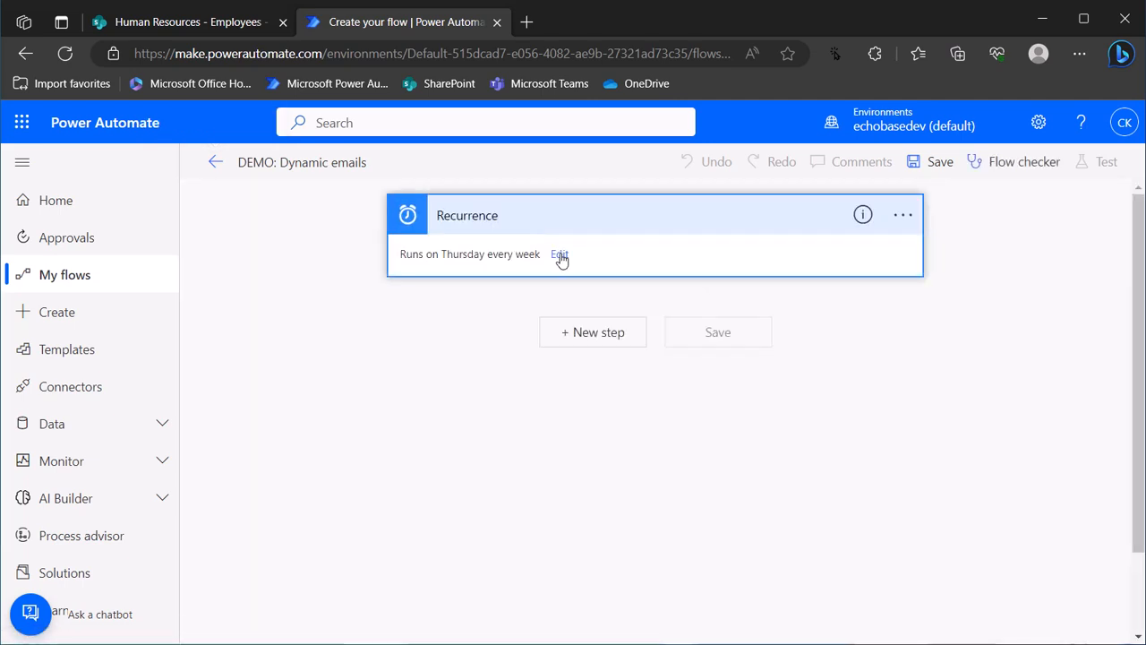
left_click(559, 254)
left_click(480, 359)
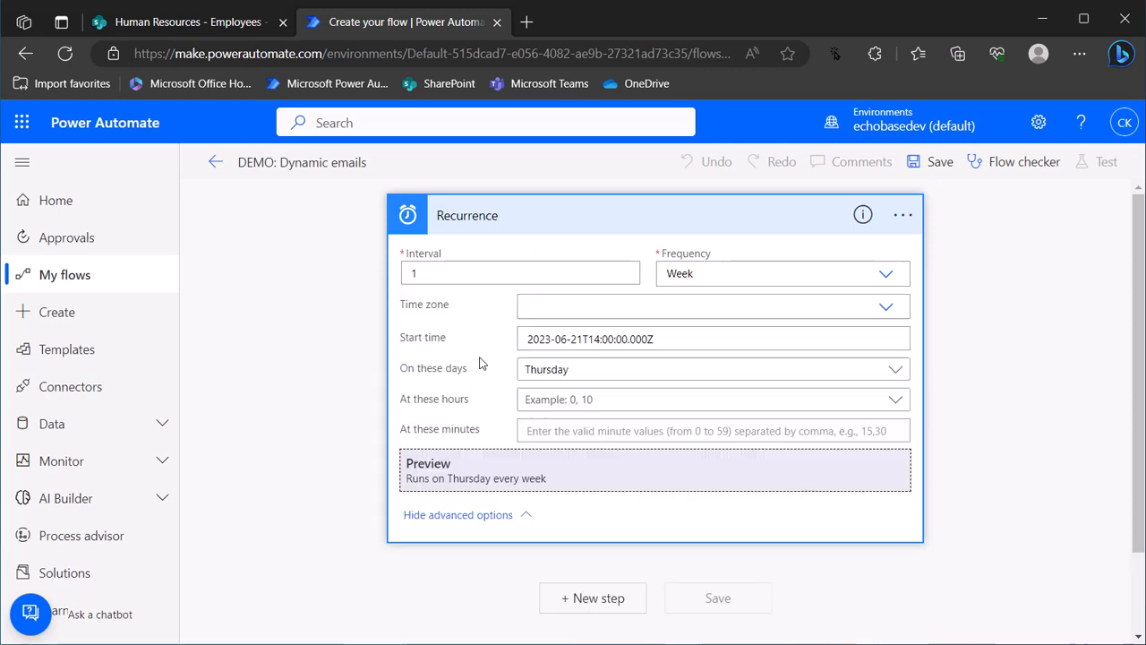
left_click(562, 309)
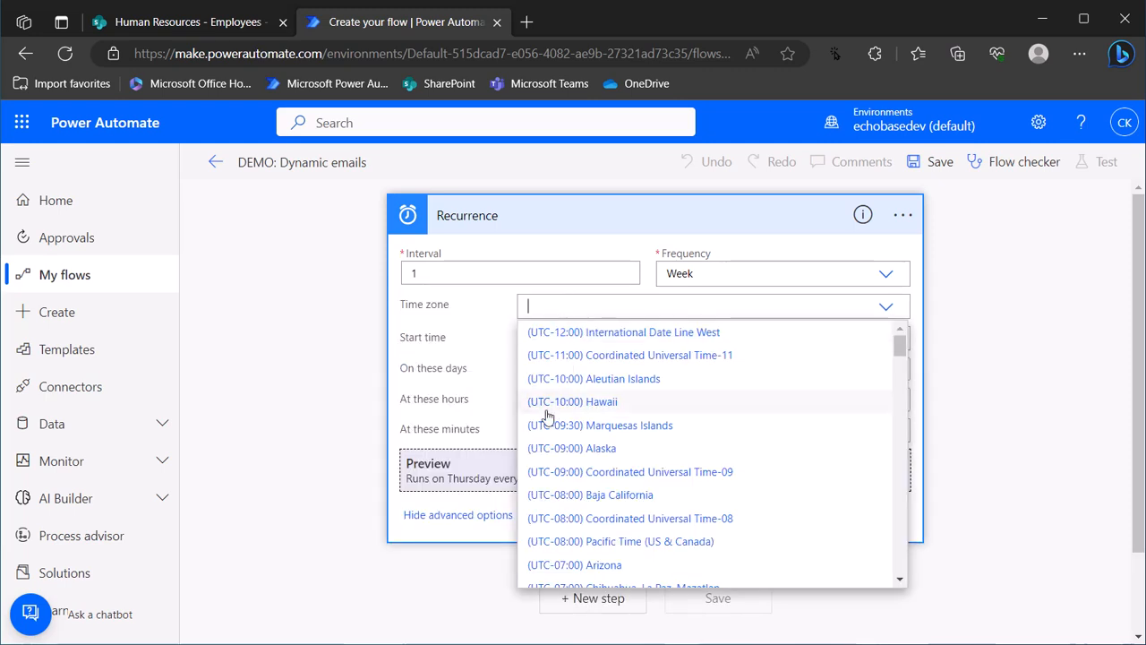
scroll(577, 501, "down", 3)
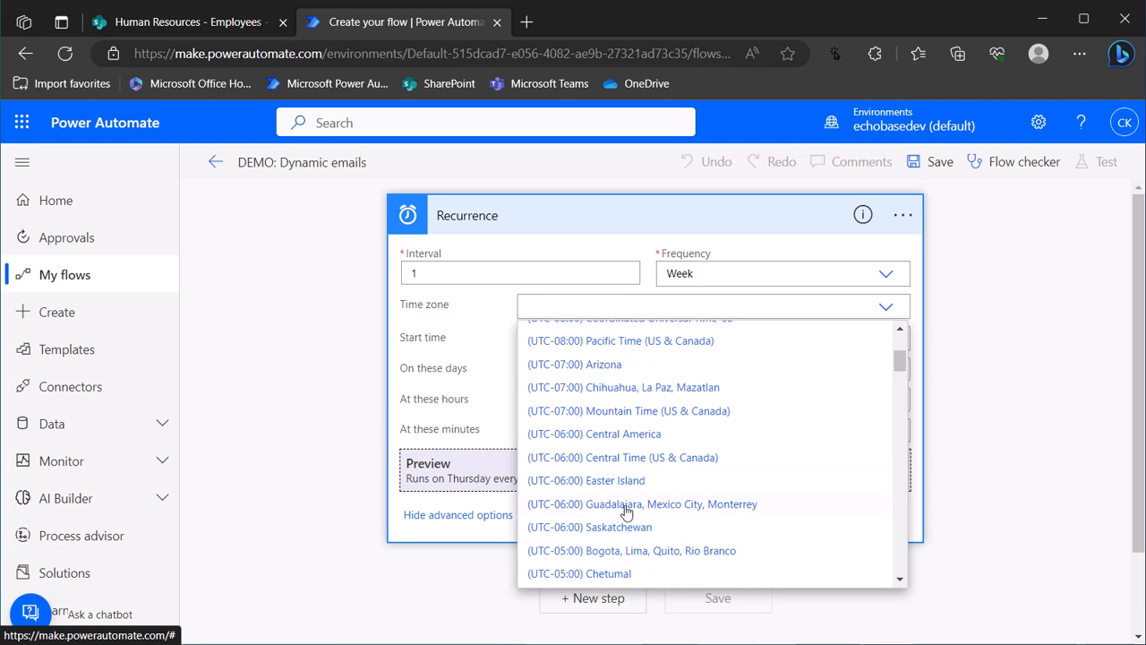
scroll(617, 503, "down", 1)
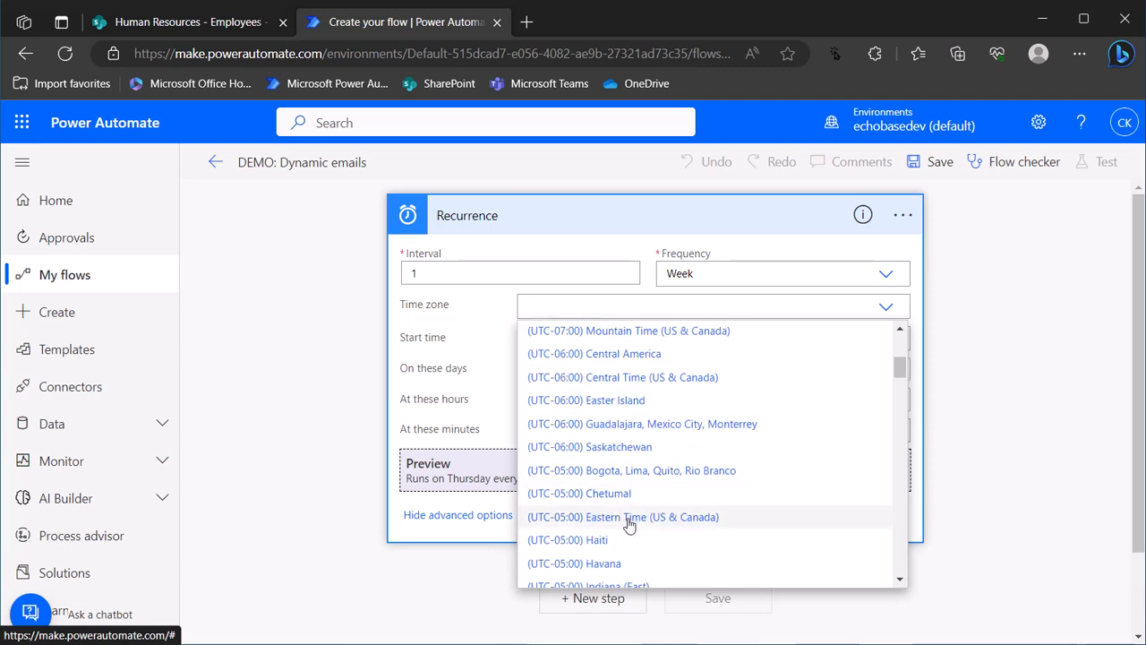
left_click(630, 519)
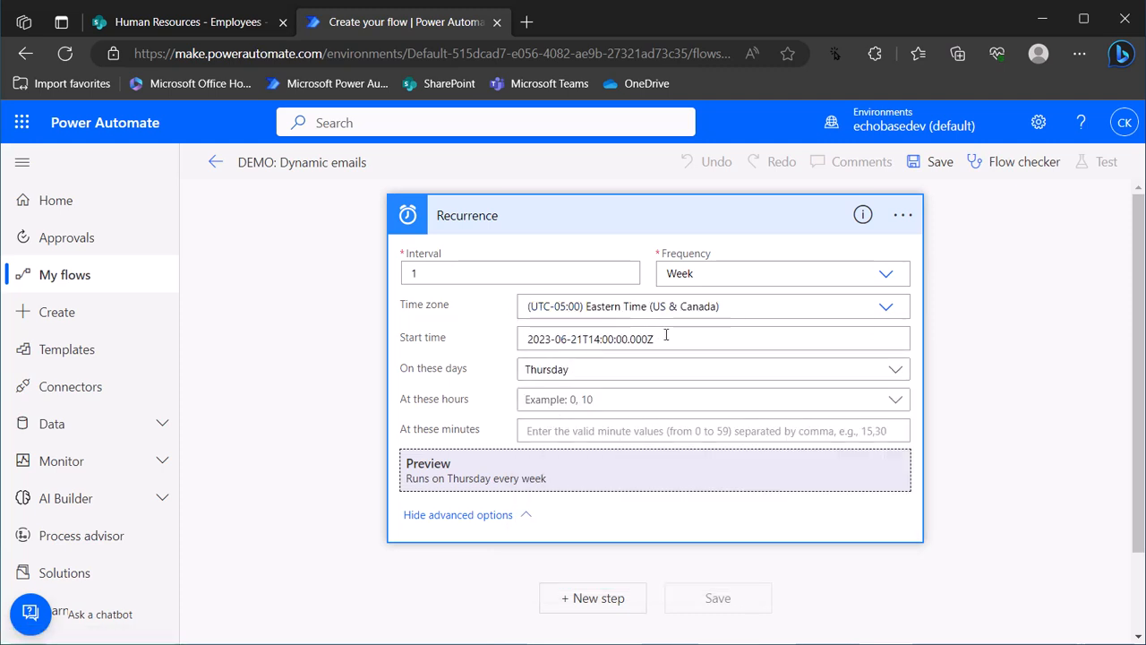
key("ctrl+a")
key("Delete")
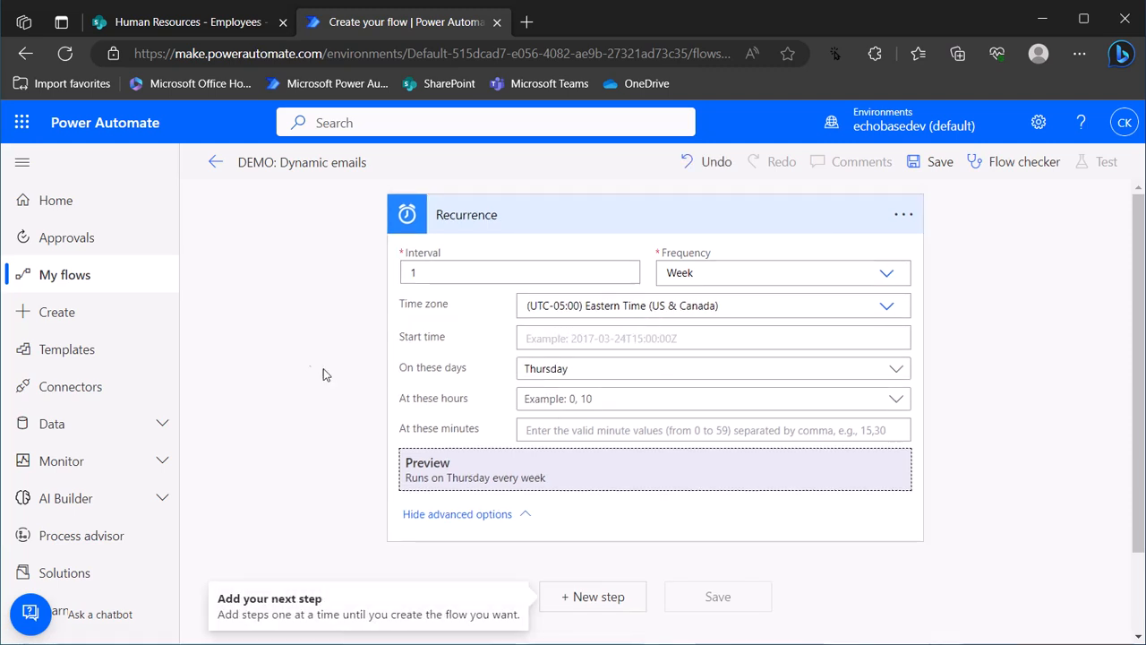
Select hour 12 under At these hours and collapse the Recurrence card
left_click(571, 407)
left_click(570, 408)
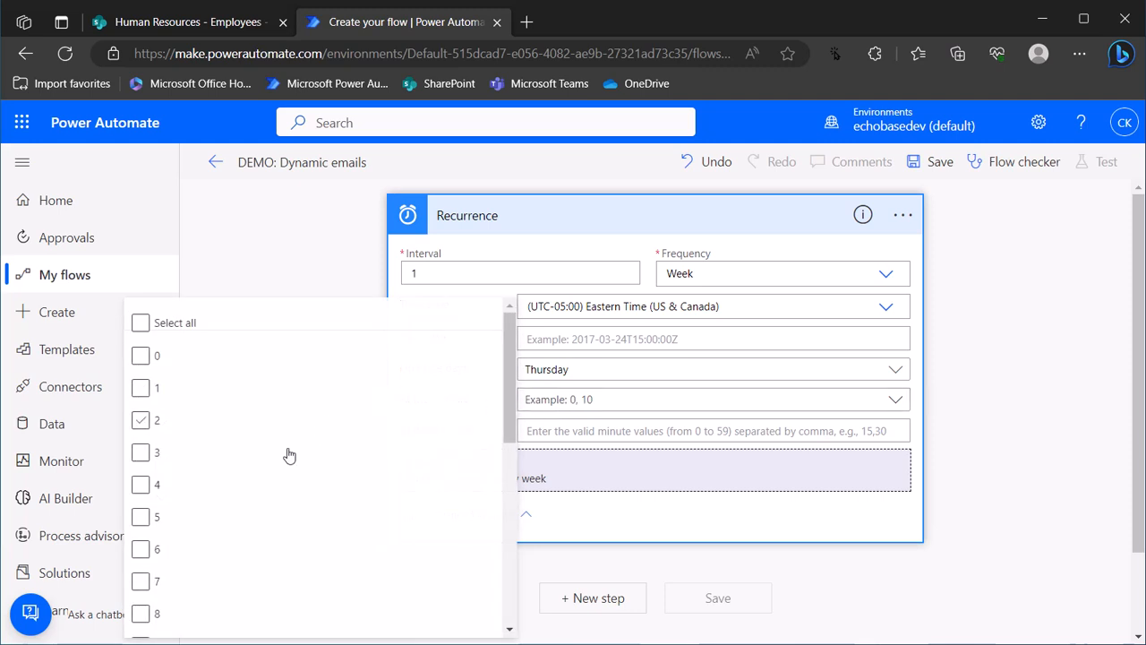
scroll(289, 455, "down", 2)
left_click(203, 507)
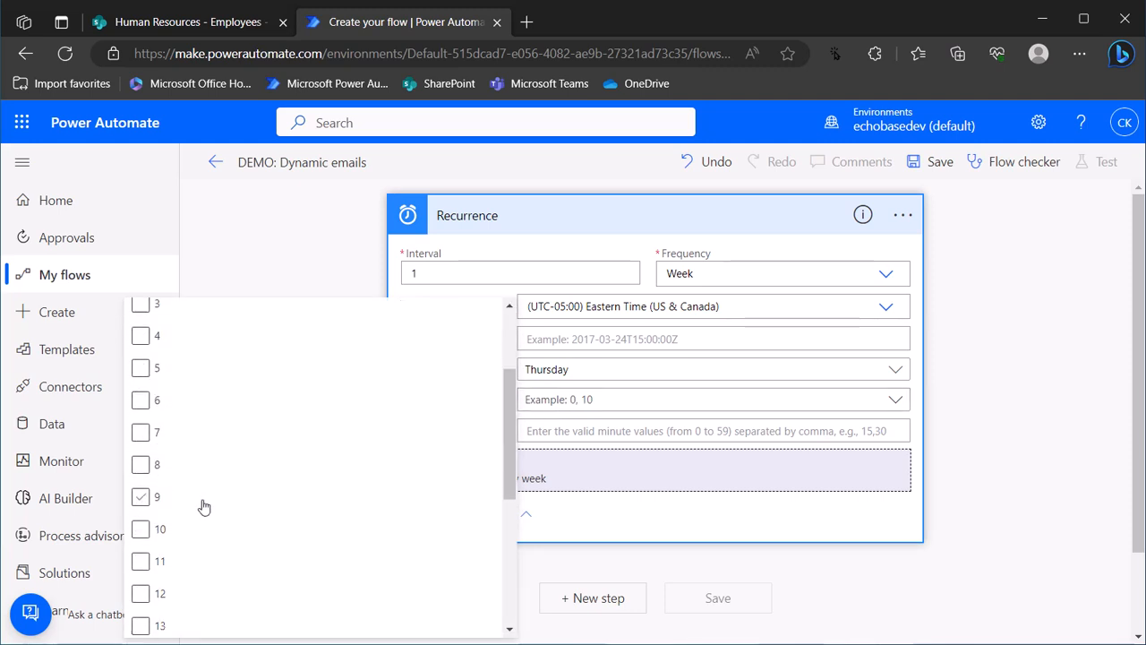
left_click(142, 590)
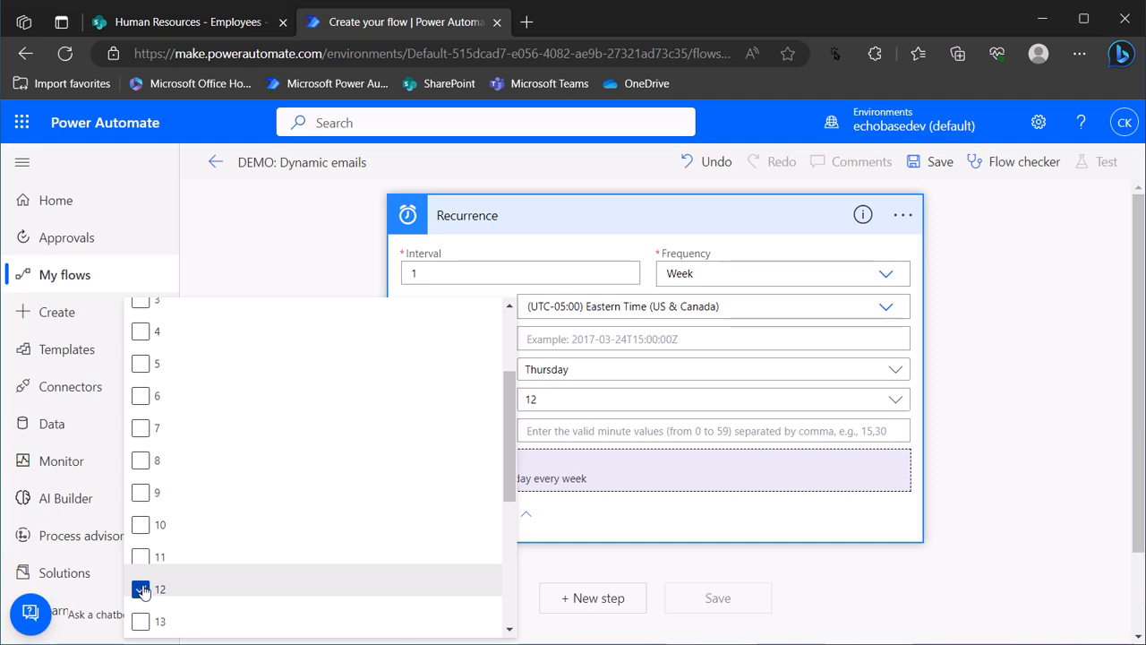
left_click(646, 556)
left_click(638, 223)
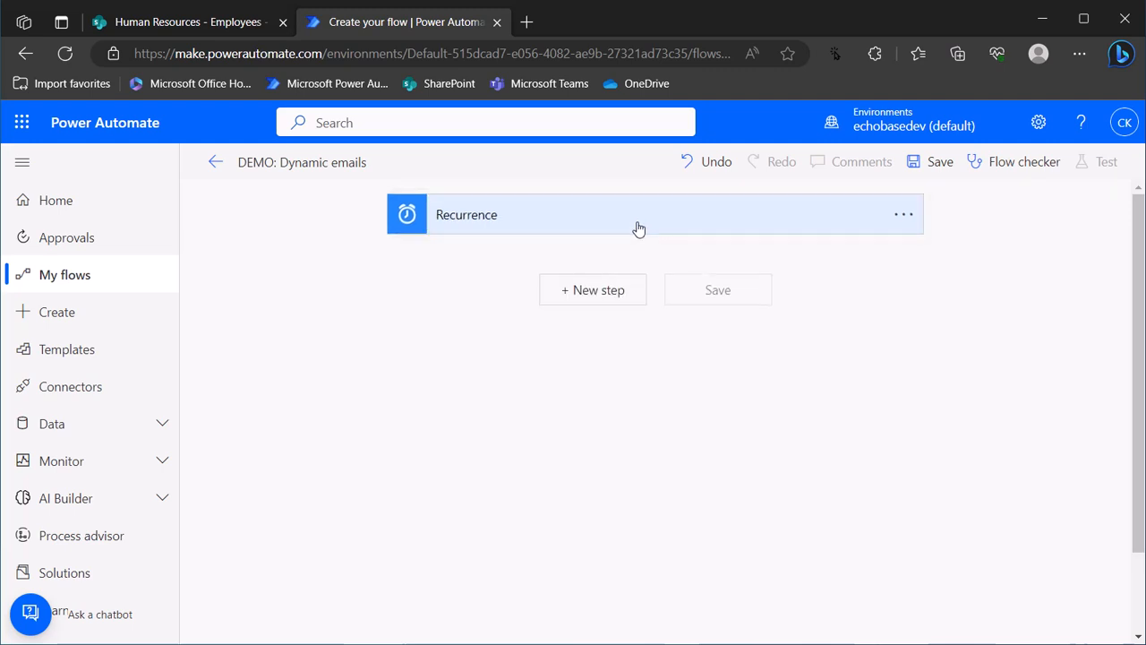
After checking the Employees list, add a SharePoint Get items action below the trigger
left_click(204, 27)
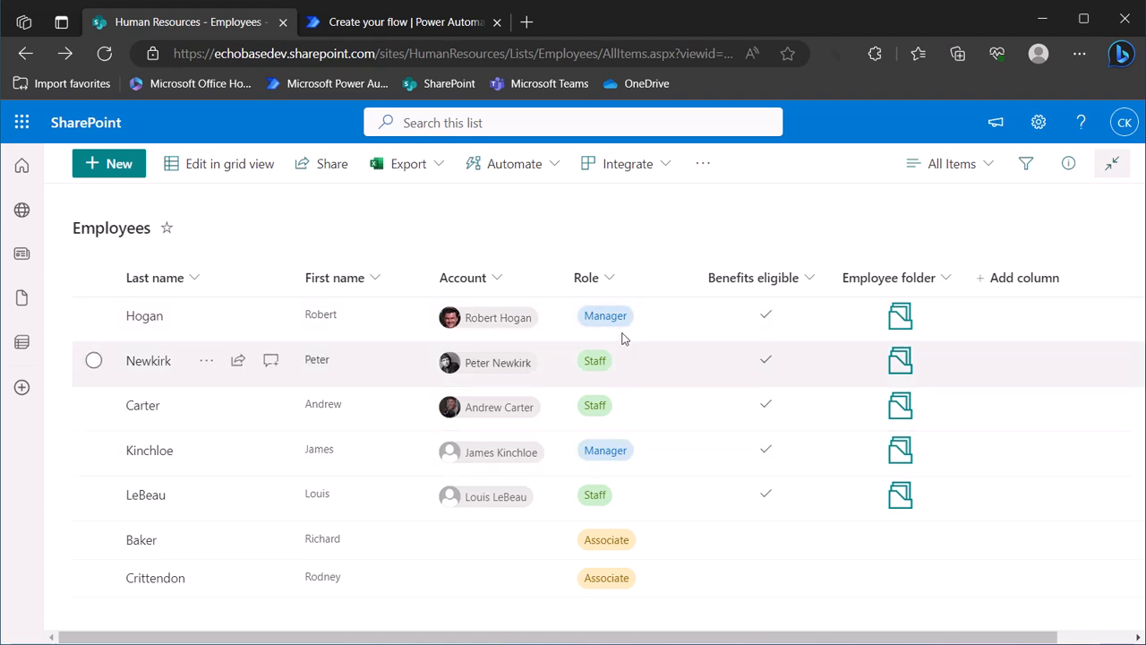
left_click(383, 22)
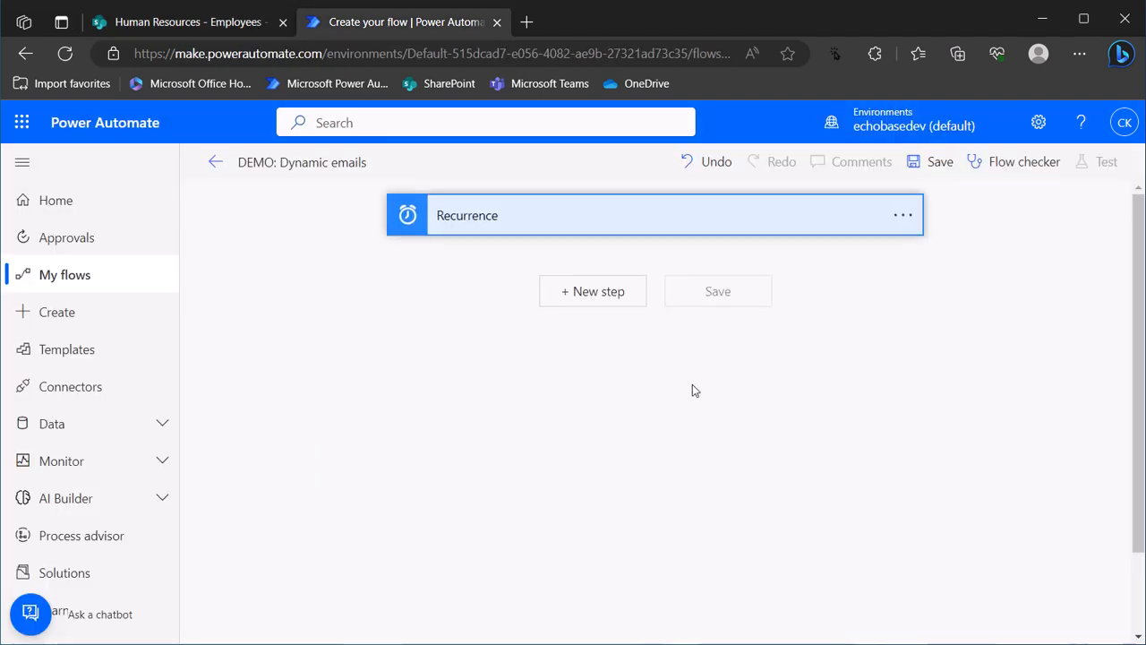
left_click(598, 292)
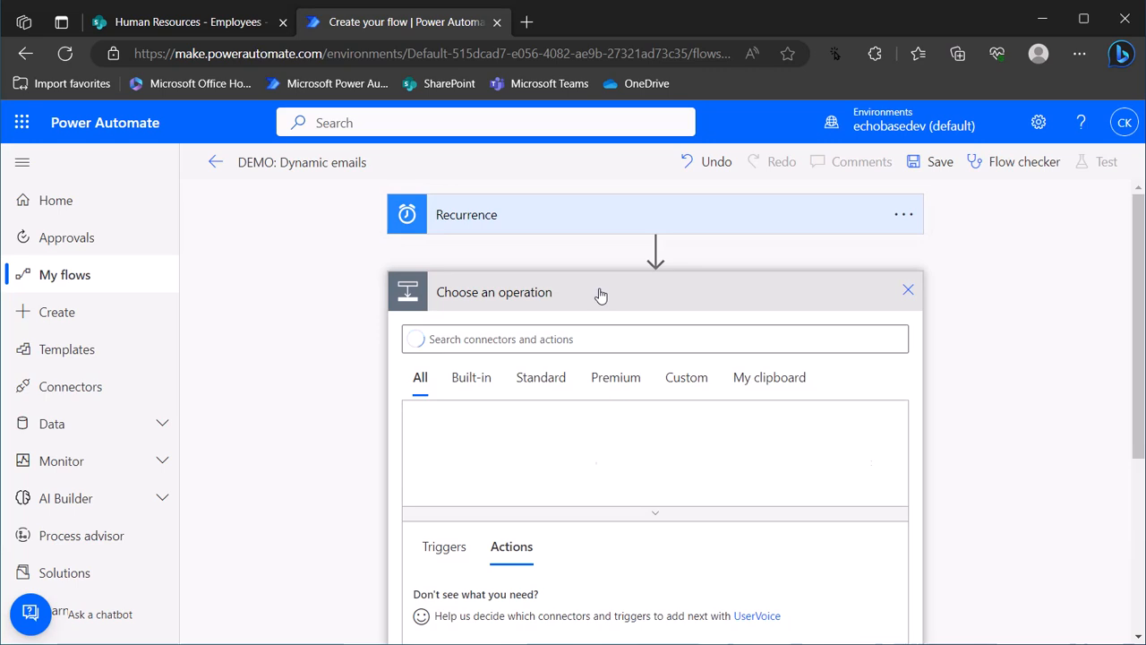
type("get")
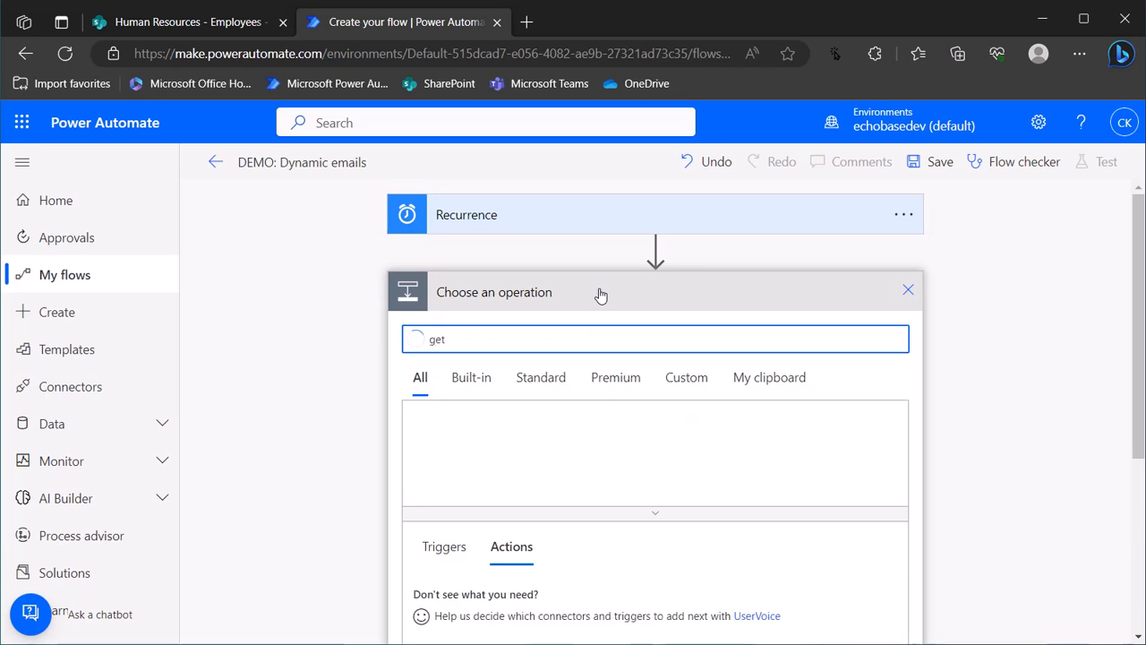
type(" items")
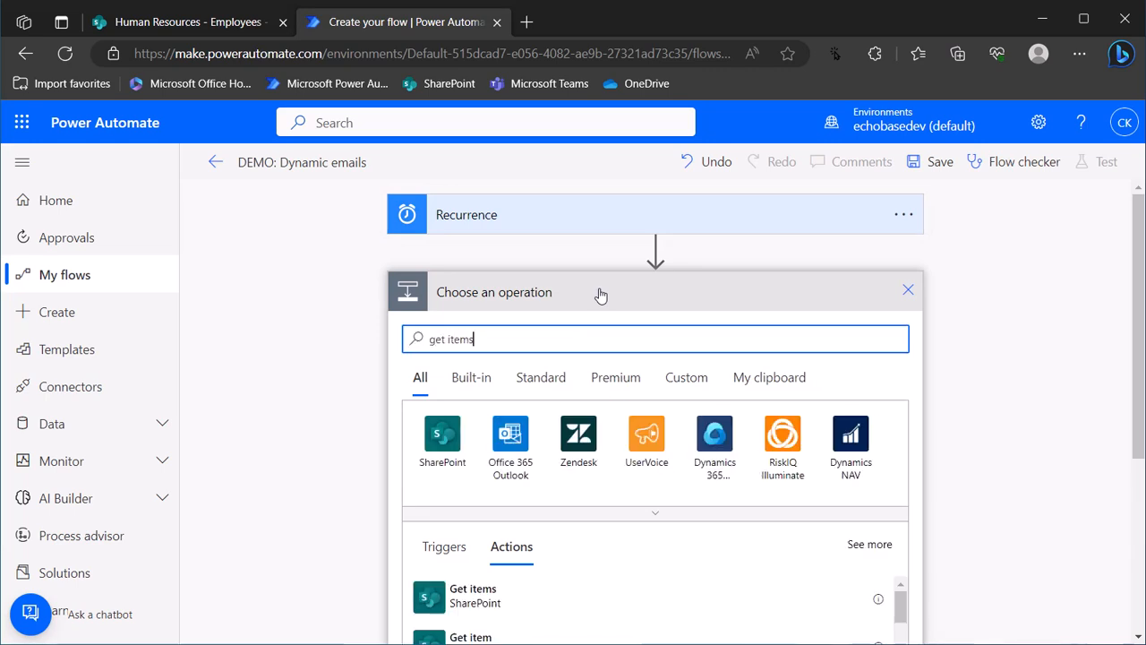
left_click(488, 605)
Point Get items at the Human Resources site's Employees list and open its Filter Query box
left_click(556, 331)
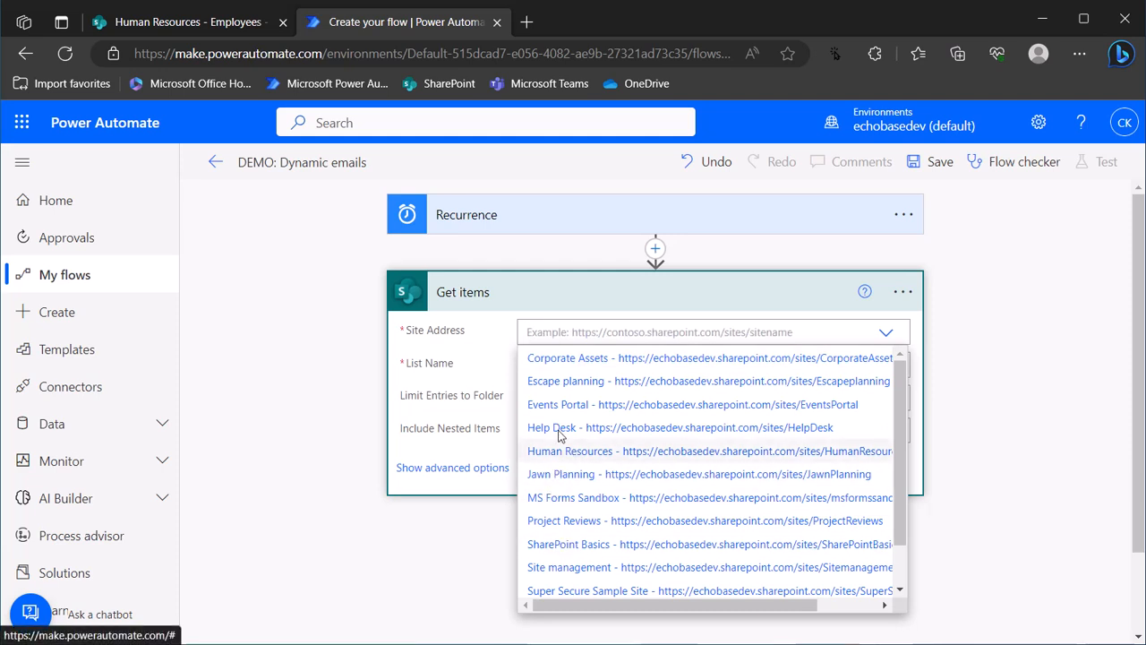
left_click(564, 450)
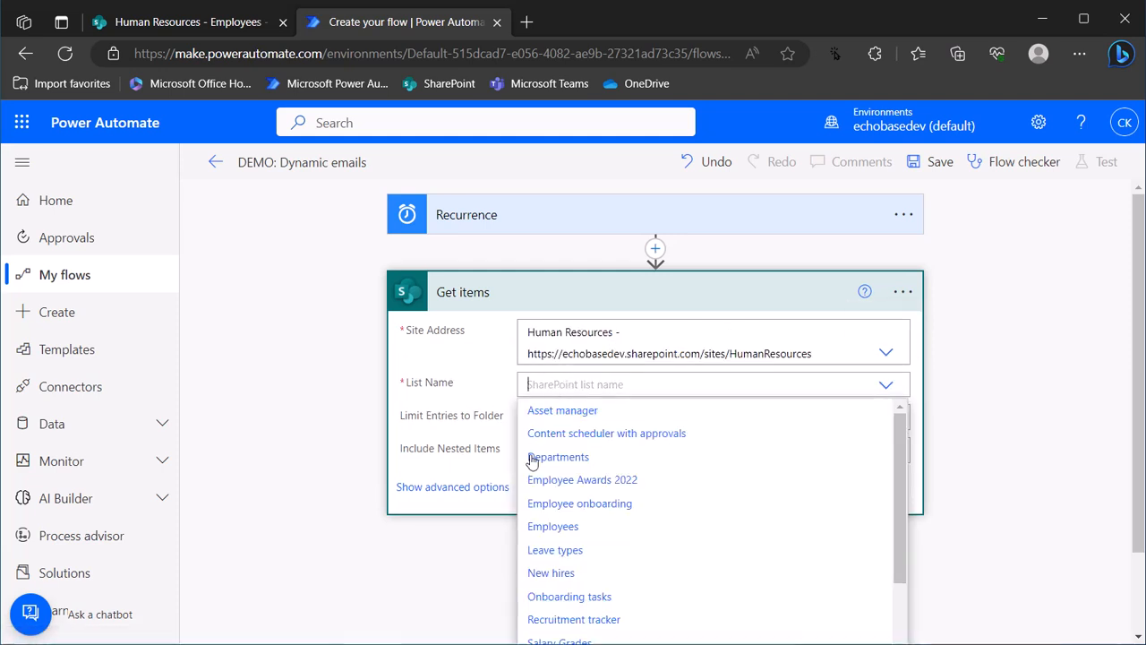
left_click(542, 528)
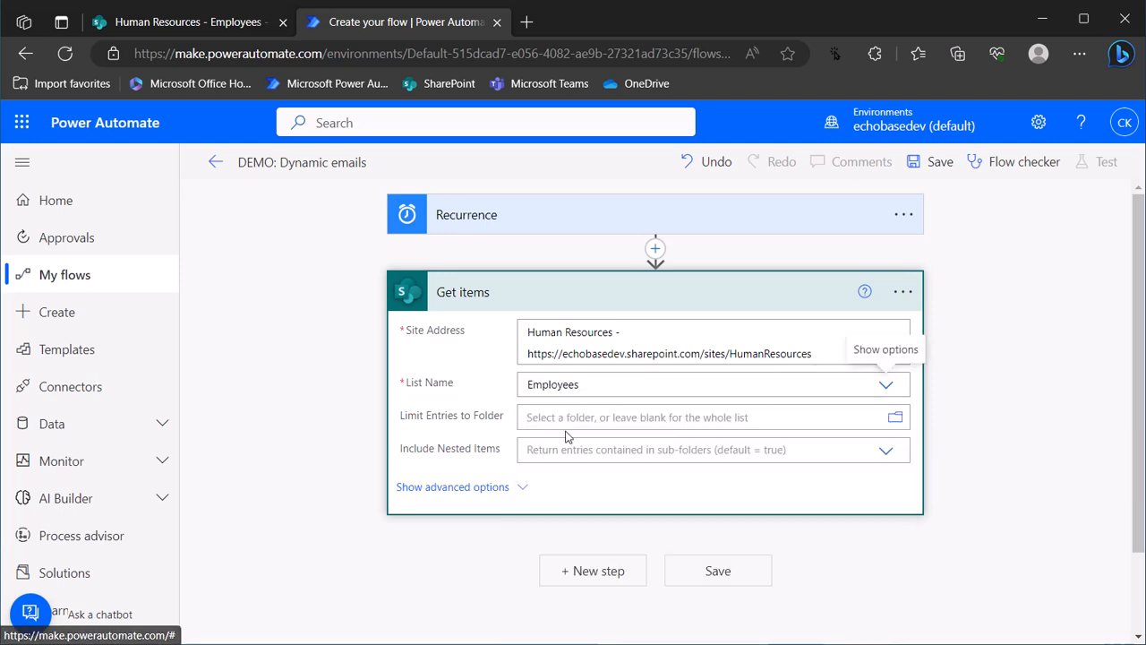
left_click(465, 489)
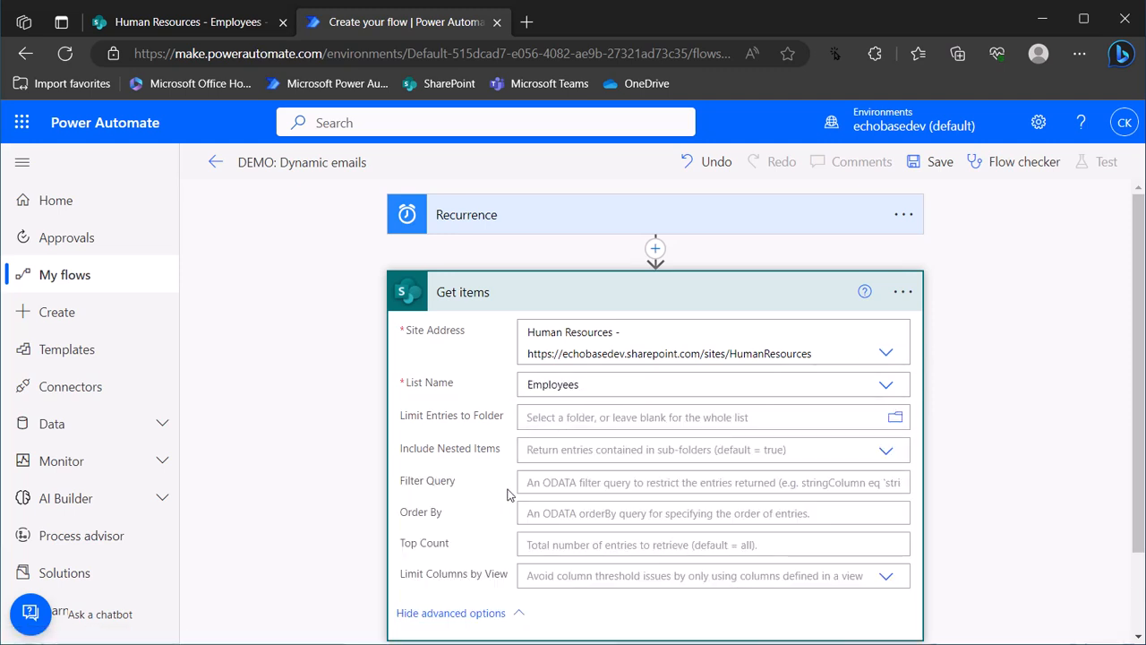
left_click(571, 482)
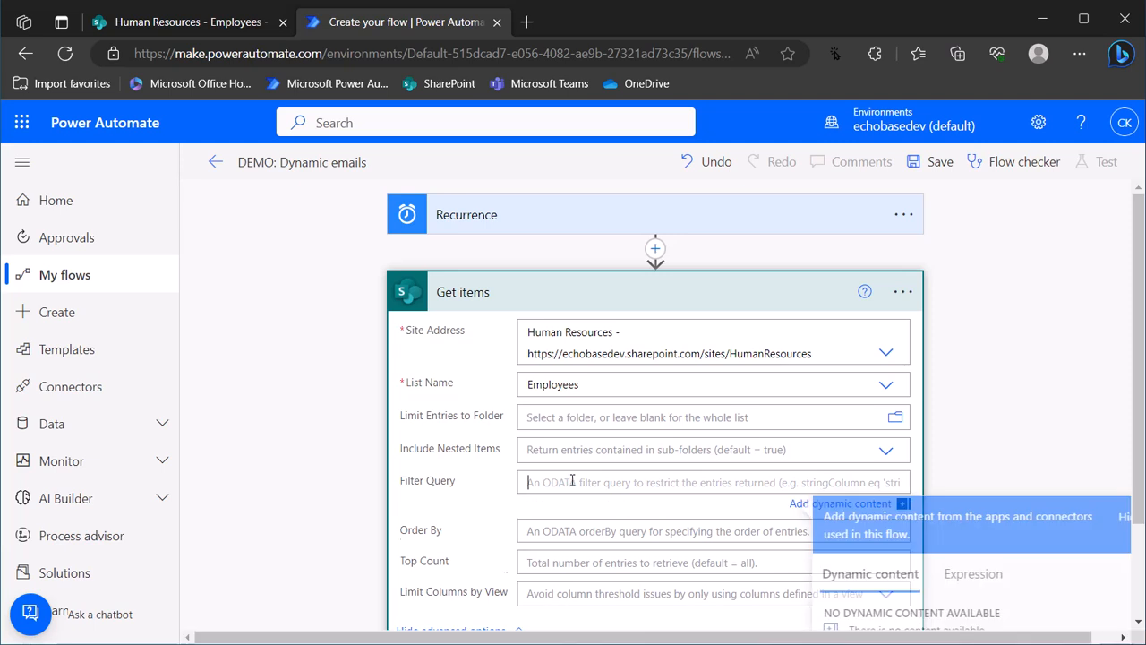
Sort the Employees list by Benefits eligible and copy 'Benefitseligible' from the page address
left_click(179, 22)
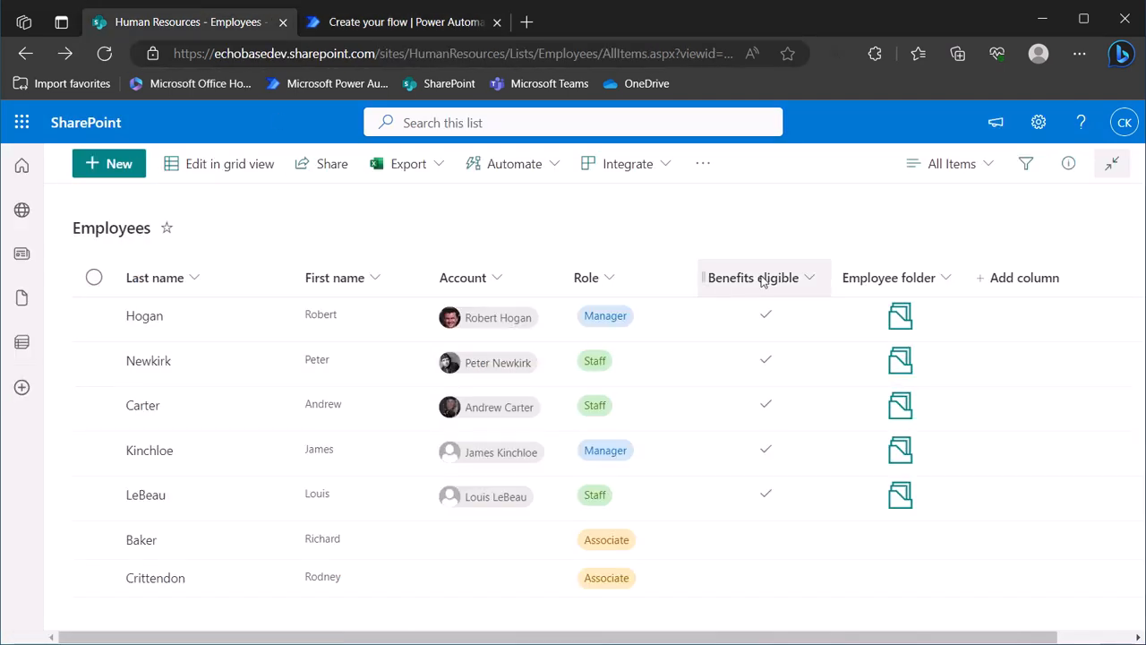
left_click(811, 278)
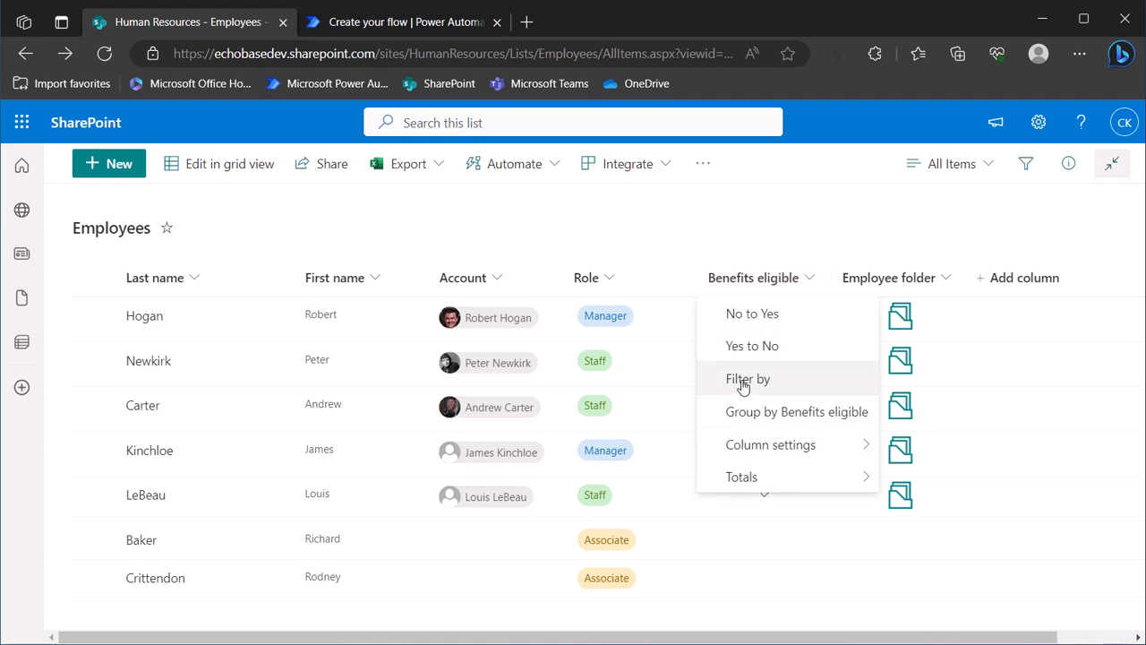
left_click(753, 314)
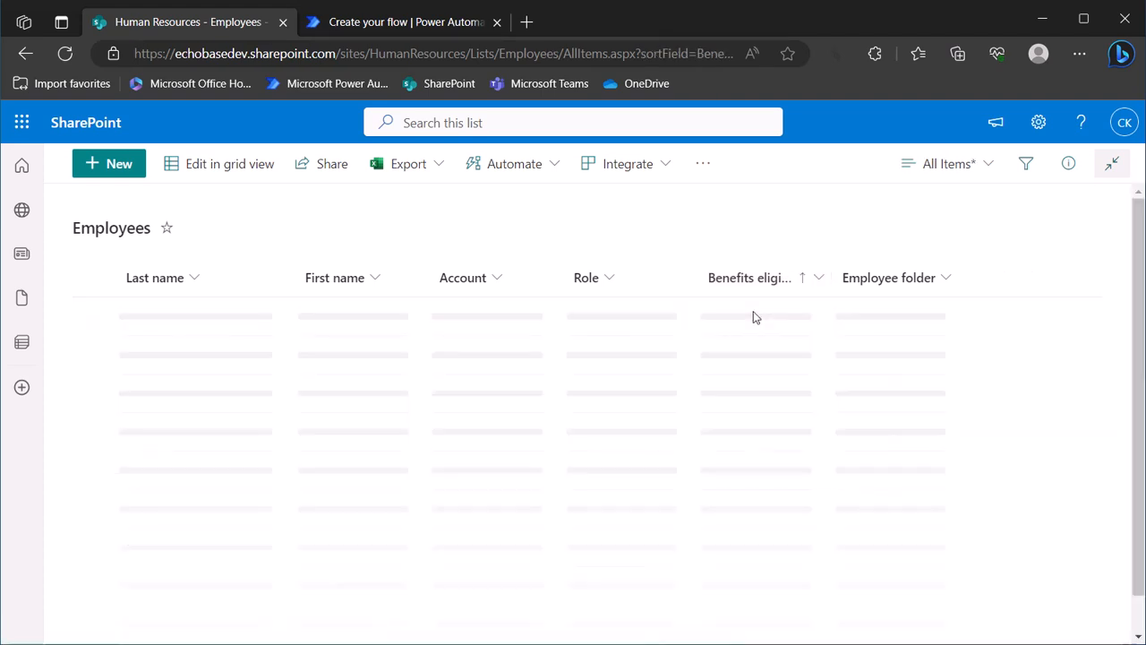
left_click_drag(635, 53, 803, 59)
left_click(610, 58)
left_click_drag(616, 53, 632, 54)
left_click_drag(487, 53, 576, 59)
key("ctrl+c")
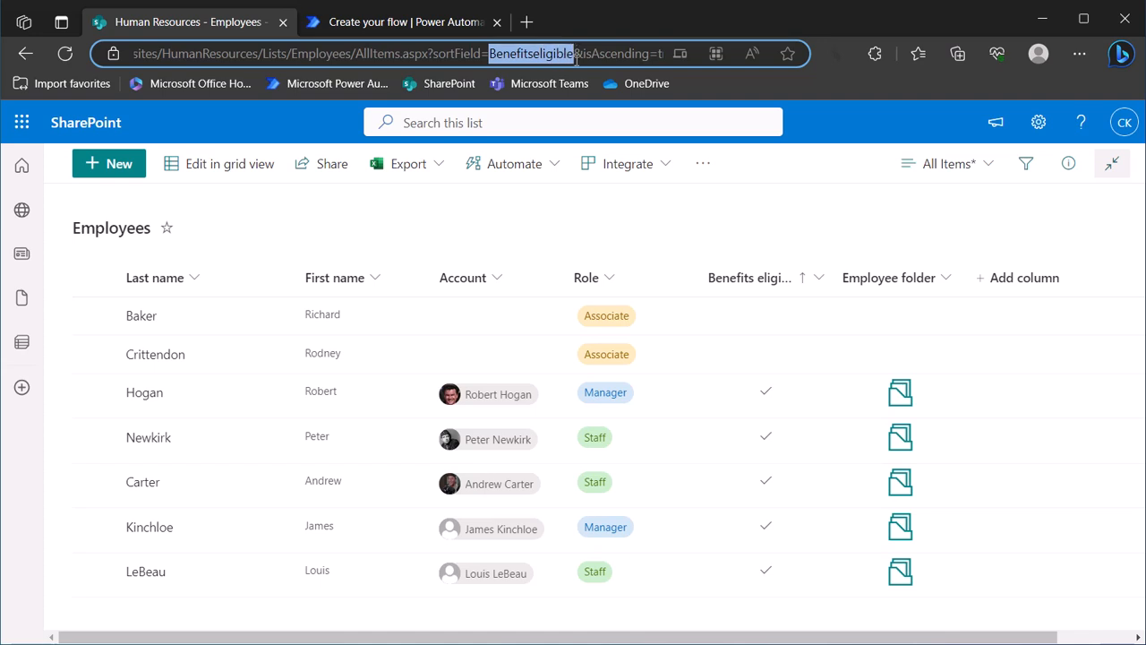
left_click(412, 24)
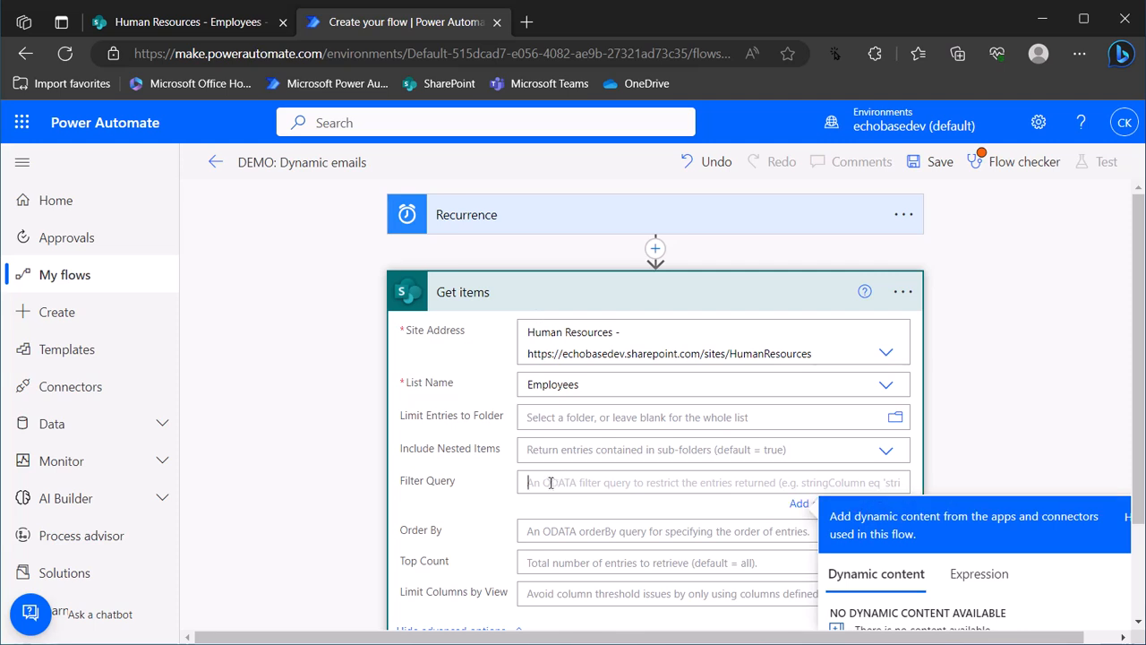
Enter 'Benefitseligible eq 1' as the Get items Filter Query
key("ctrl+v")
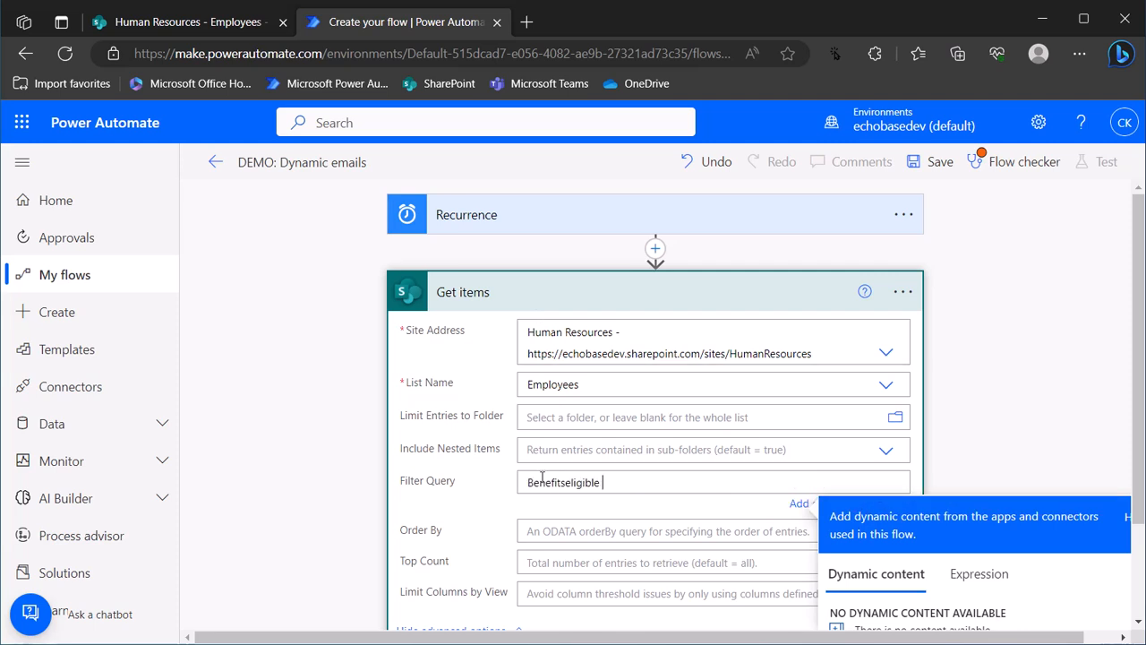
type("eq 1")
left_click(900, 294)
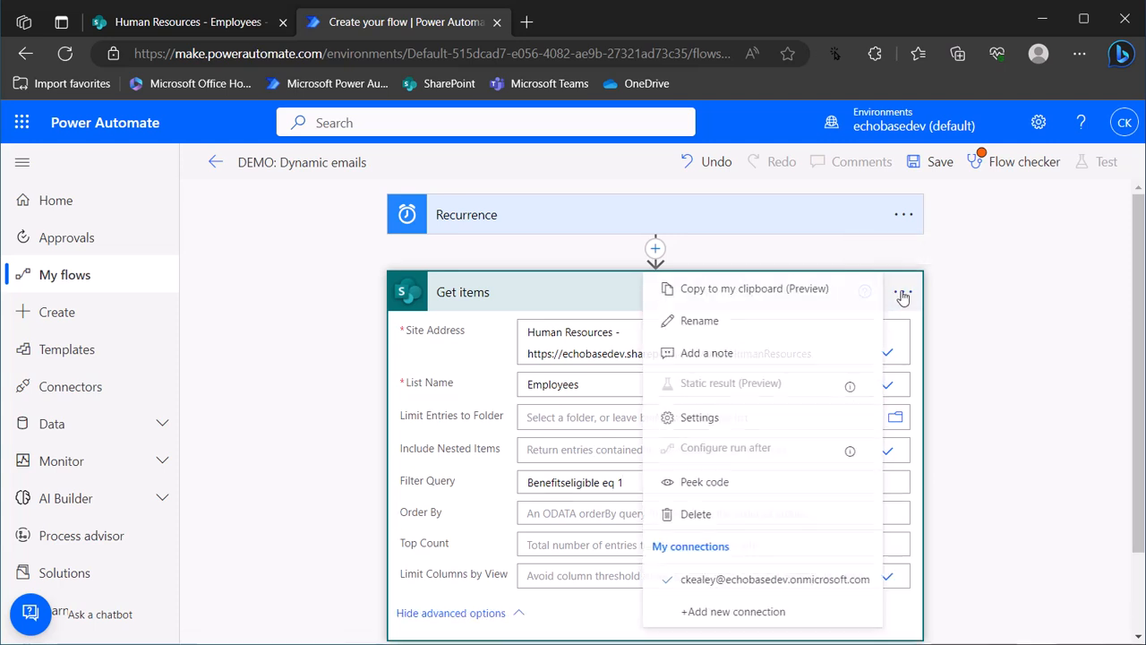
Retitle the Get items step 'Get benefits eligible employees'
left_click(748, 319)
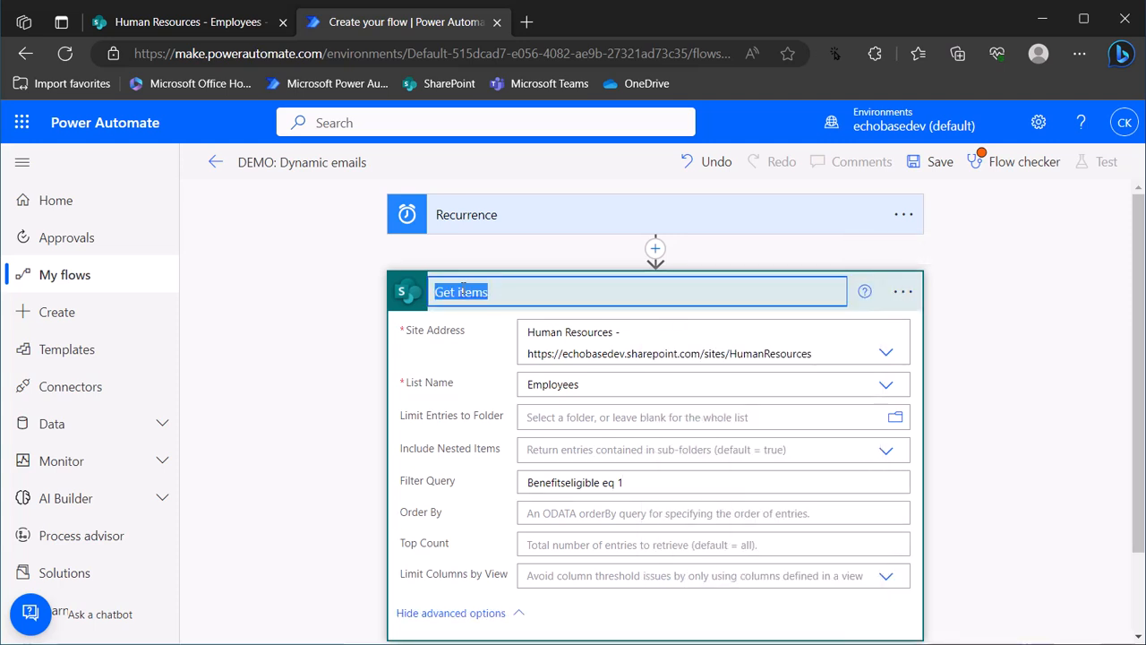
left_click_drag(459, 292, 490, 293)
key("ctrl+z")
type("Get ben")
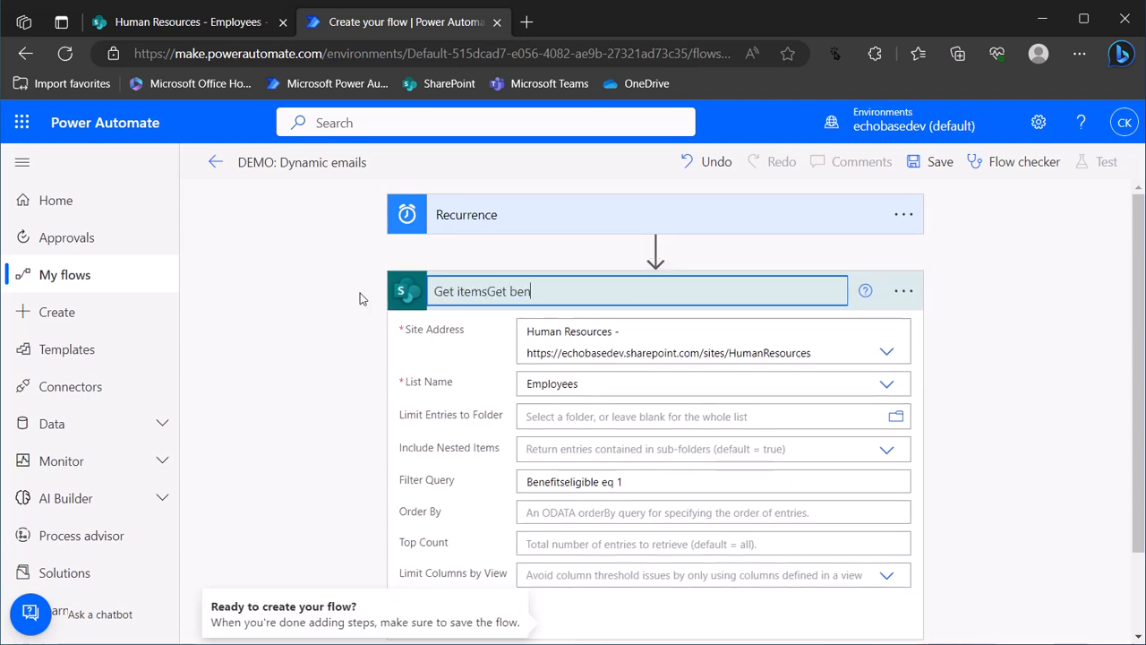
key("BackSpace")
key("BackSpace")
key("BackSpace")
key("BackSpace")
key("BackSpace")
key("BackSpace")
key("BackSpace")
key("BackSpace")
key("BackSpace")
key("BackSpace")
key("BackSpace")
key("BackSpace")
key("BackSpace")
key("BackSpace")
key("BackSpace")
type("G")
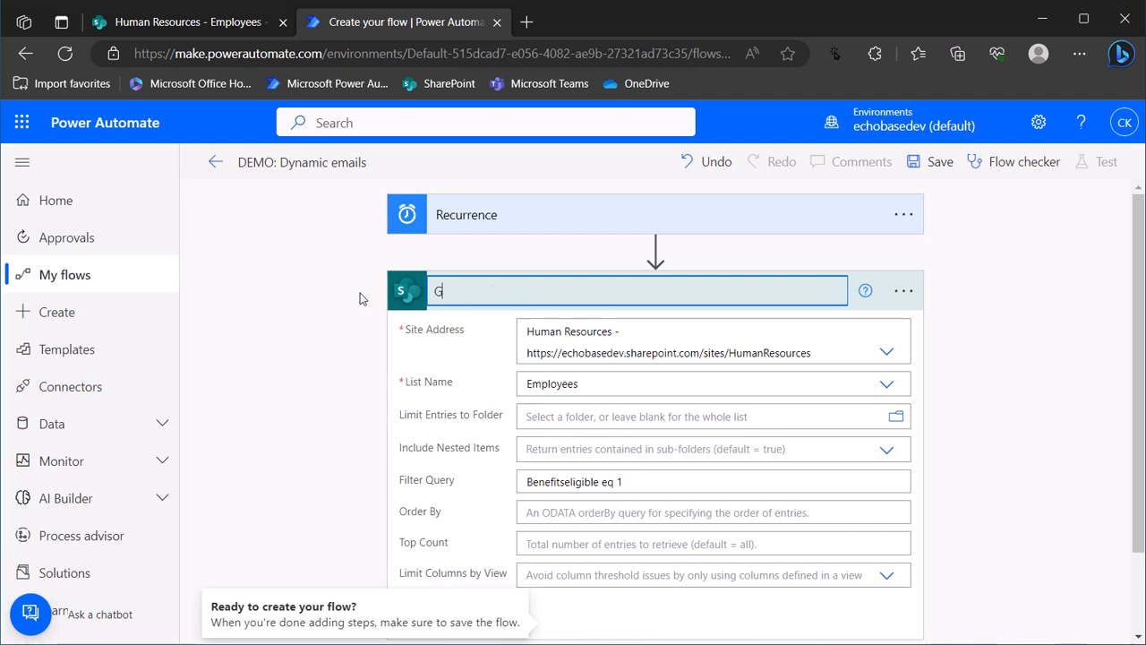
type("et benefits el")
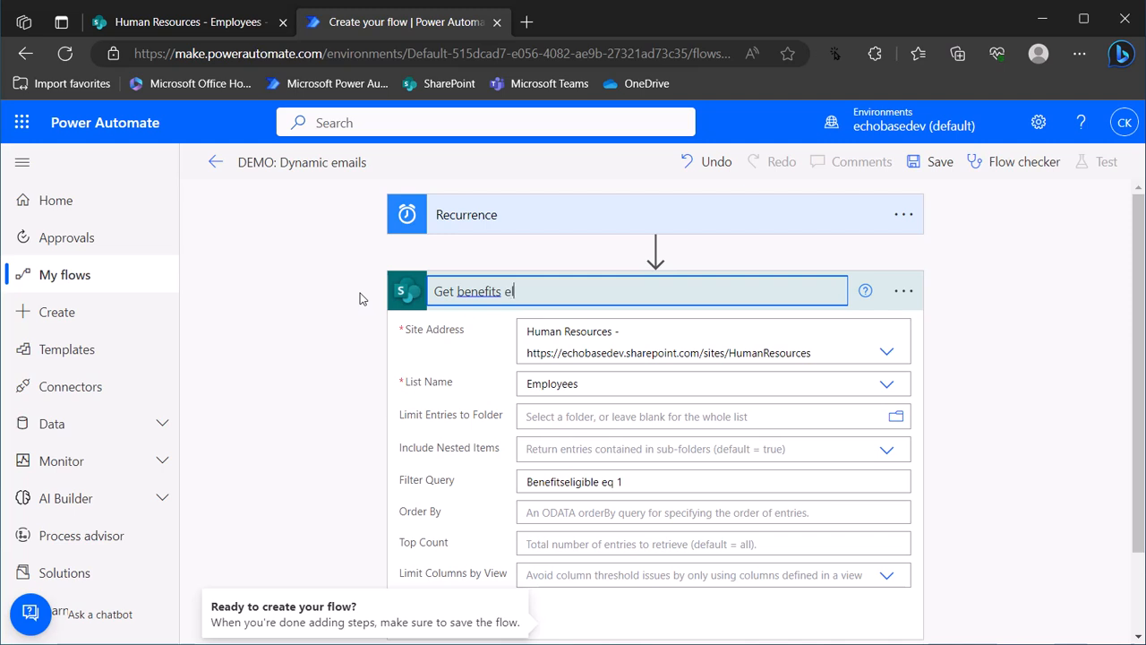
type("igible employees")
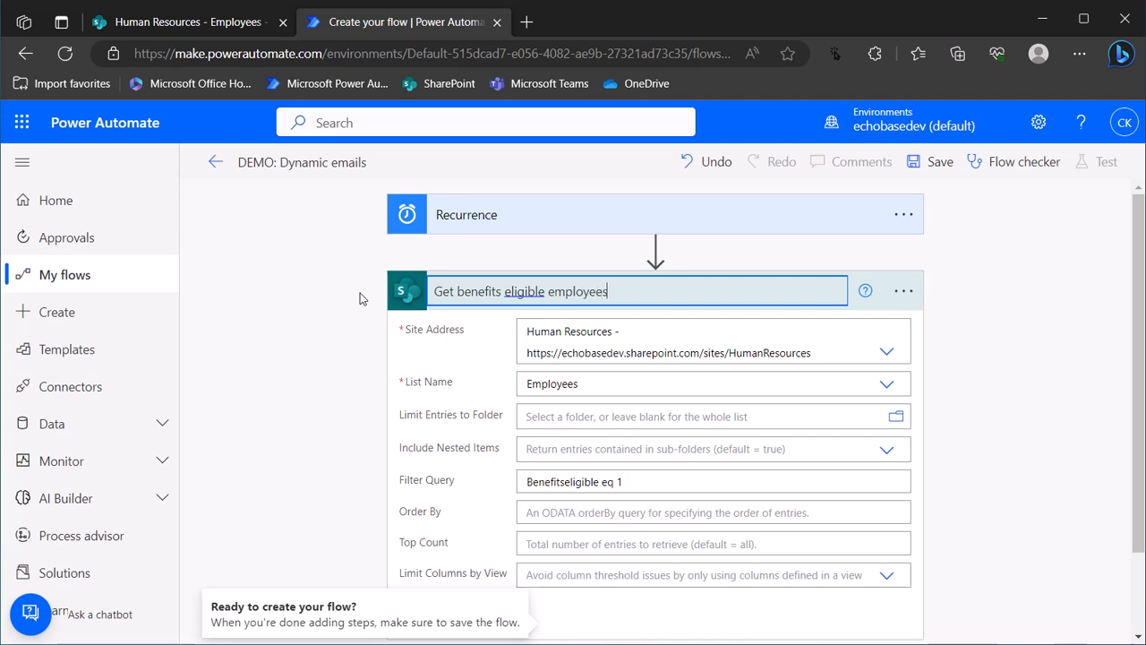
key("Return")
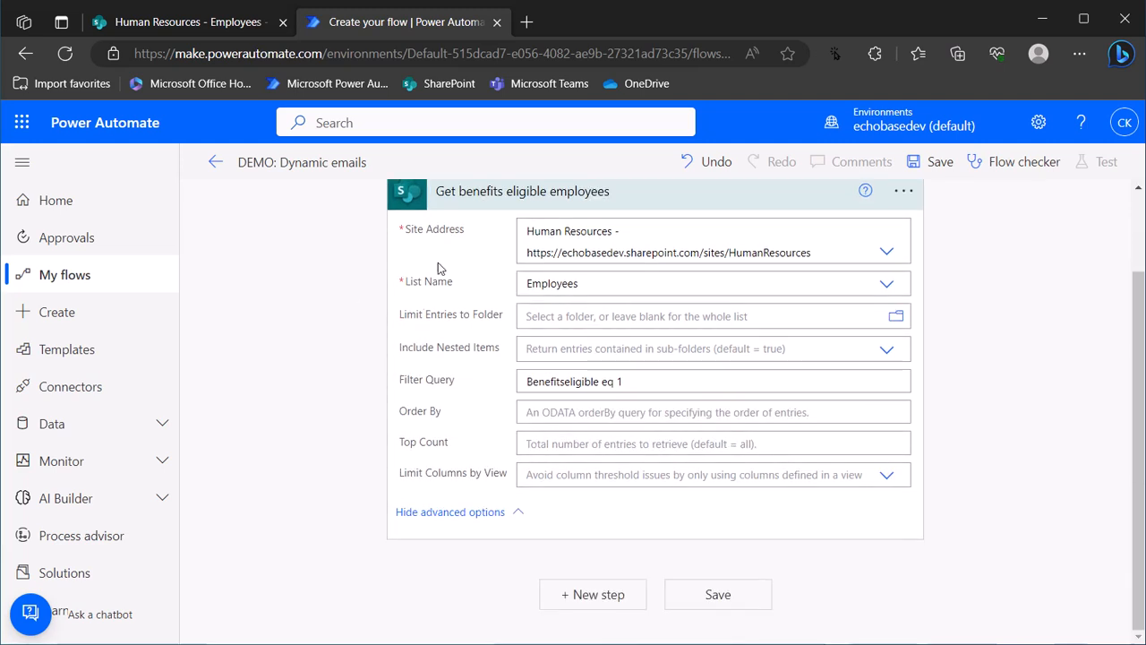
Collapse 'Get benefits eligible employees' and insert a new step beneath it
left_click(697, 291)
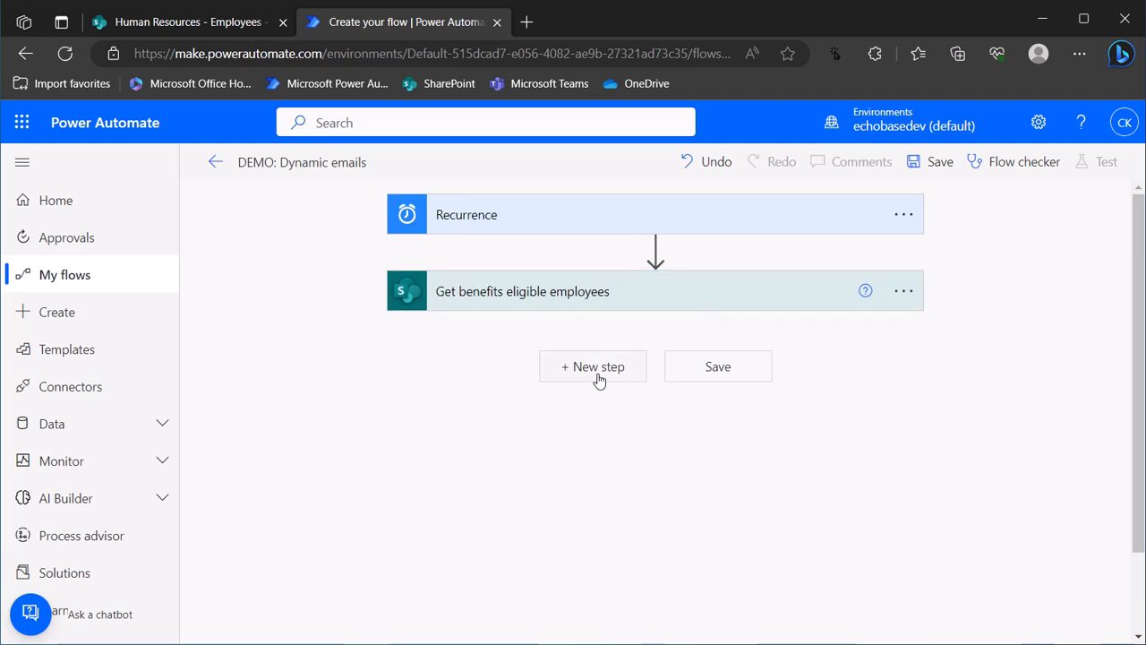
left_click(581, 368)
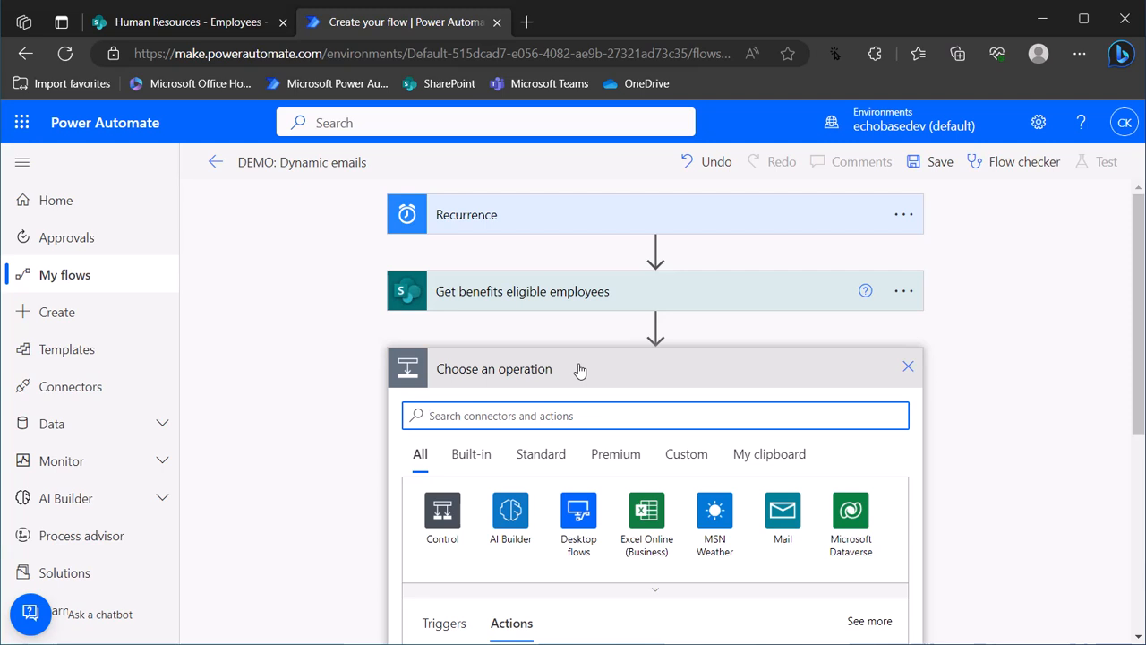
Add an Initialize variable step declaring varTasks as a String
type("initiali")
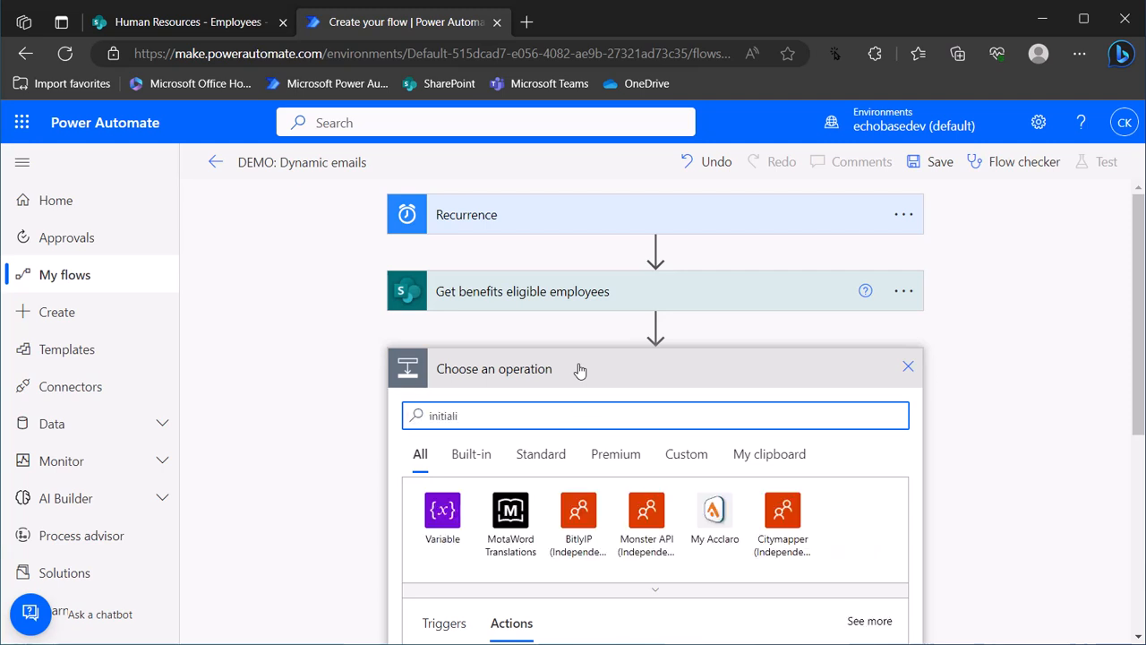
scroll(562, 378, "down", 1)
left_click(494, 606)
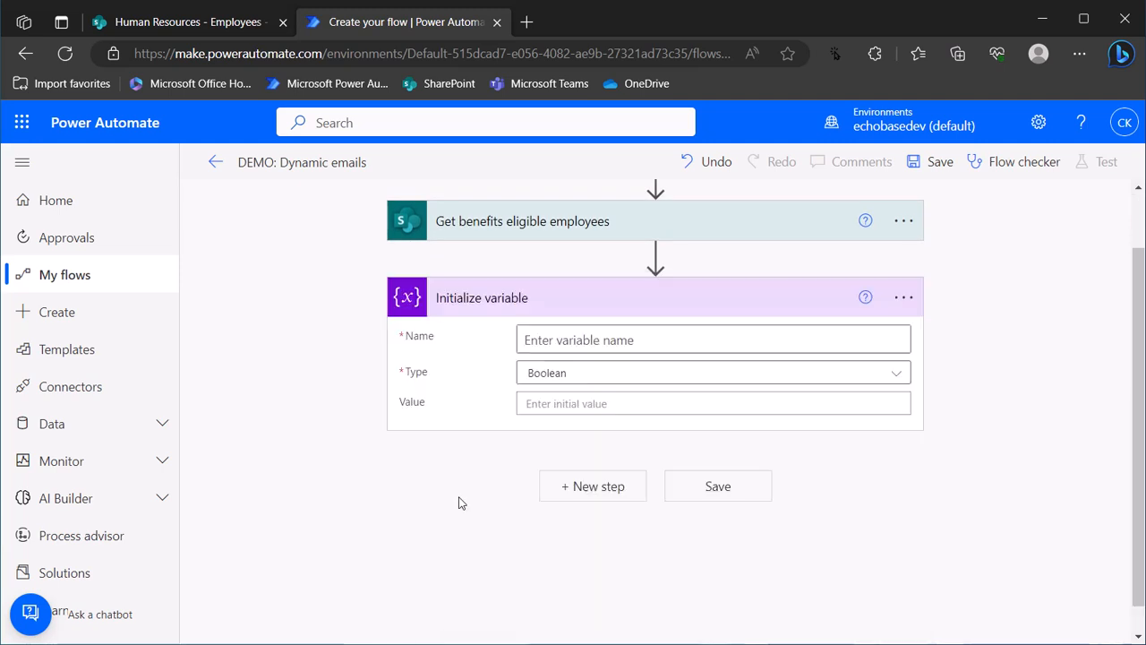
left_click(588, 340)
type("varTasks")
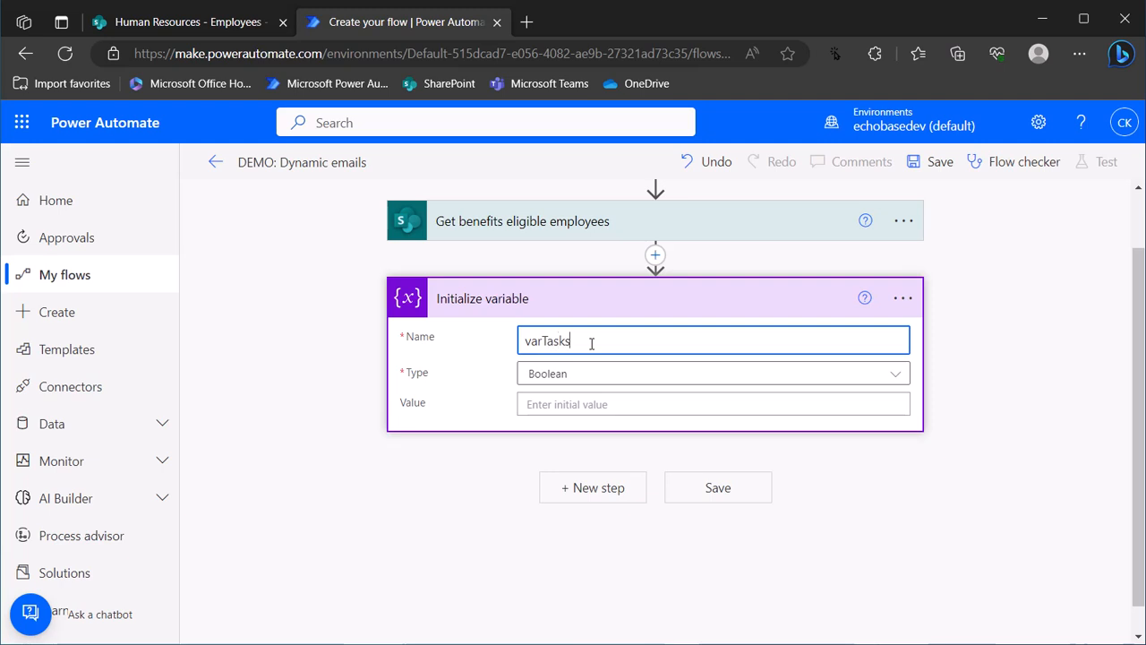
double_click(591, 343)
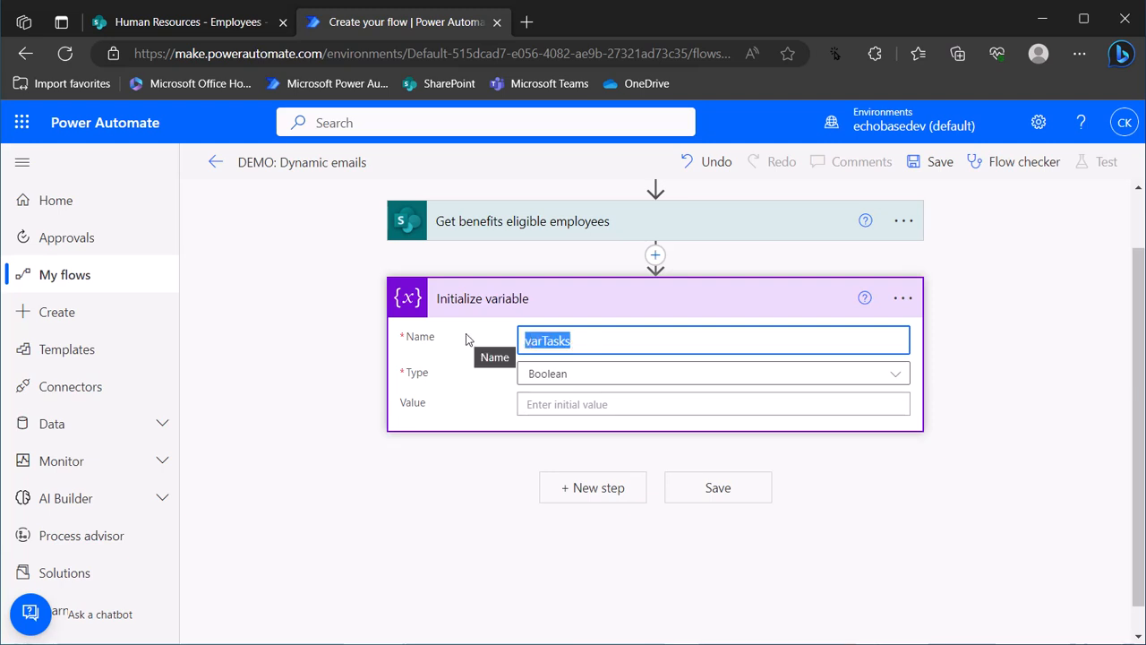
left_click(755, 376)
left_click(548, 508)
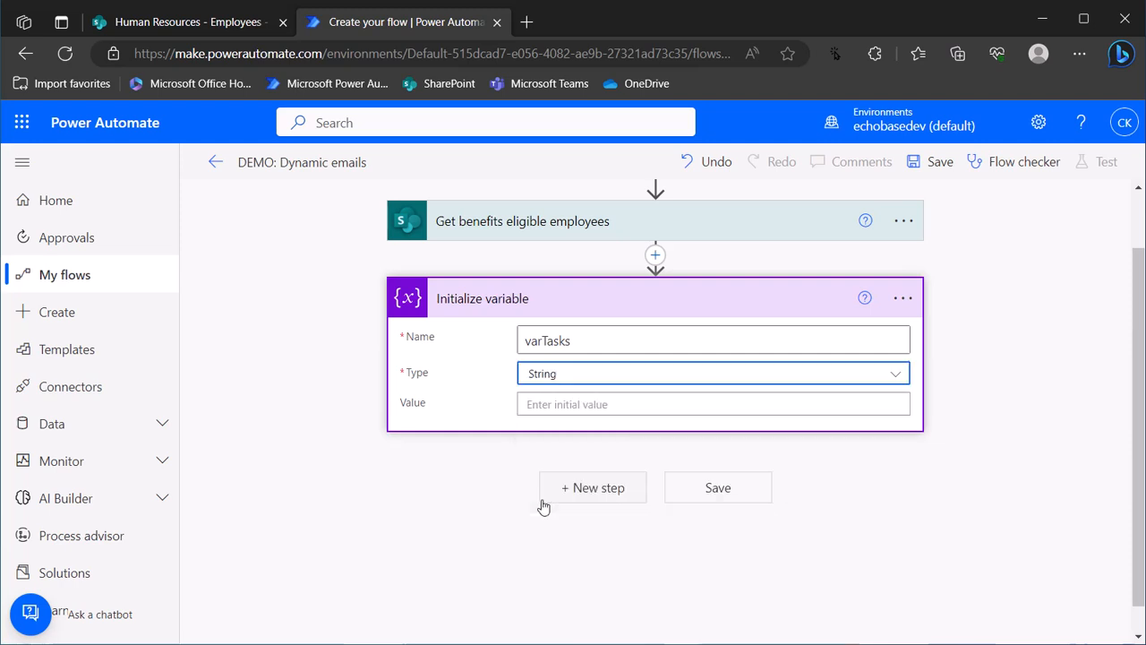
Rename the variable step to 'Initialize varTasks'
left_click(903, 300)
left_click(981, 327)
left_click(507, 298)
double_click(492, 298)
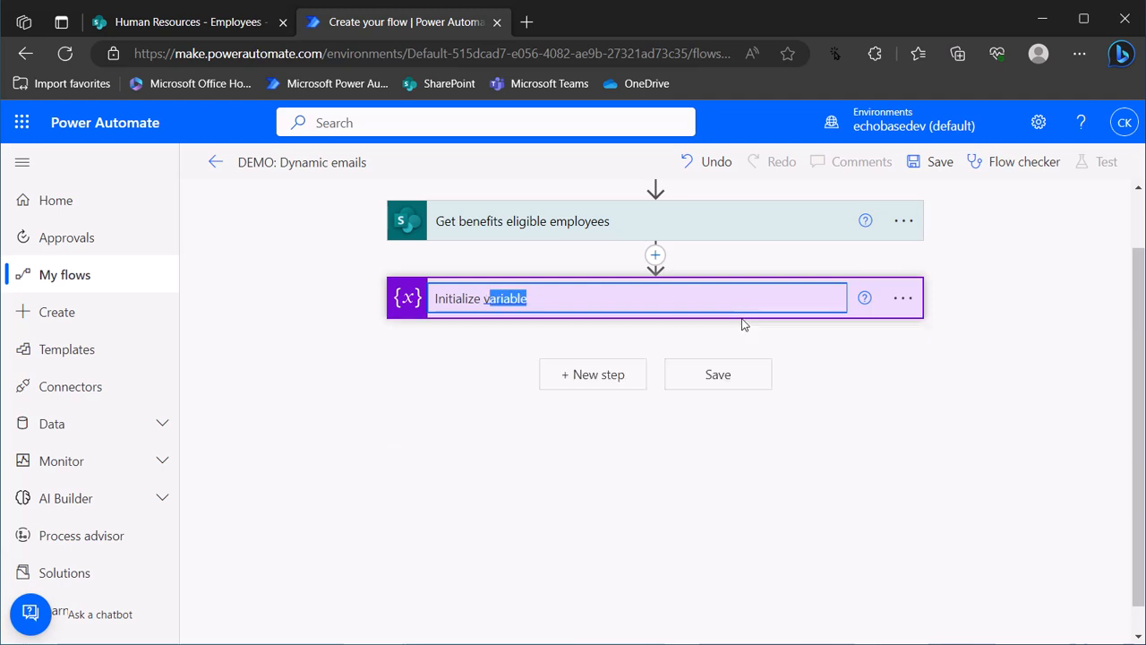
type("varTasks")
key("Return")
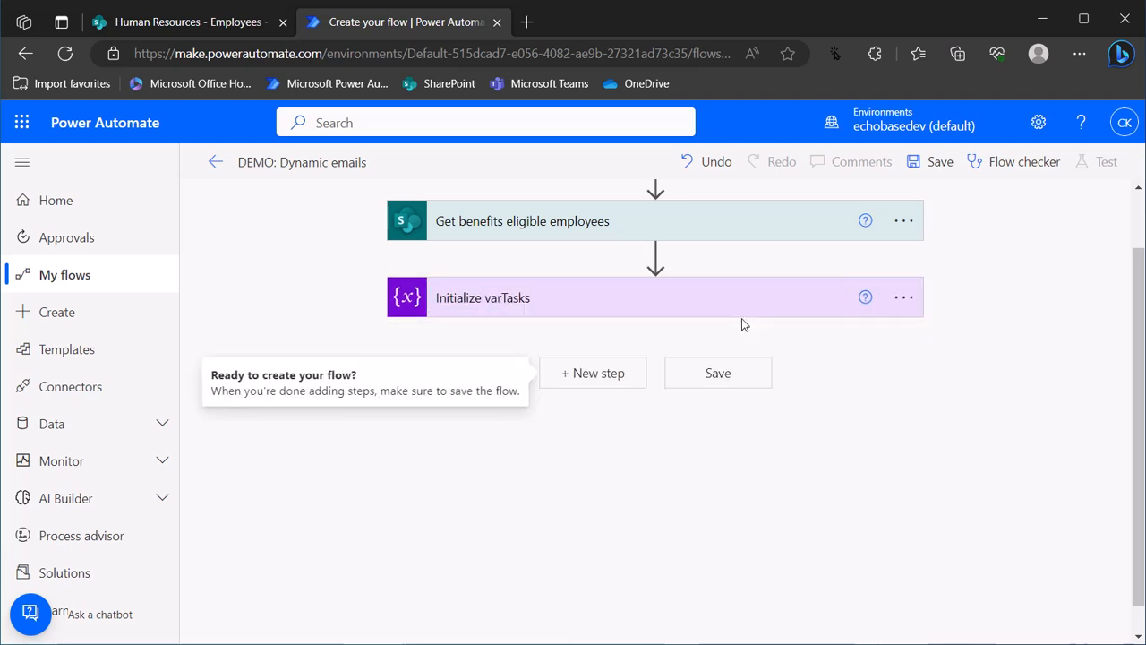
left_click(742, 314)
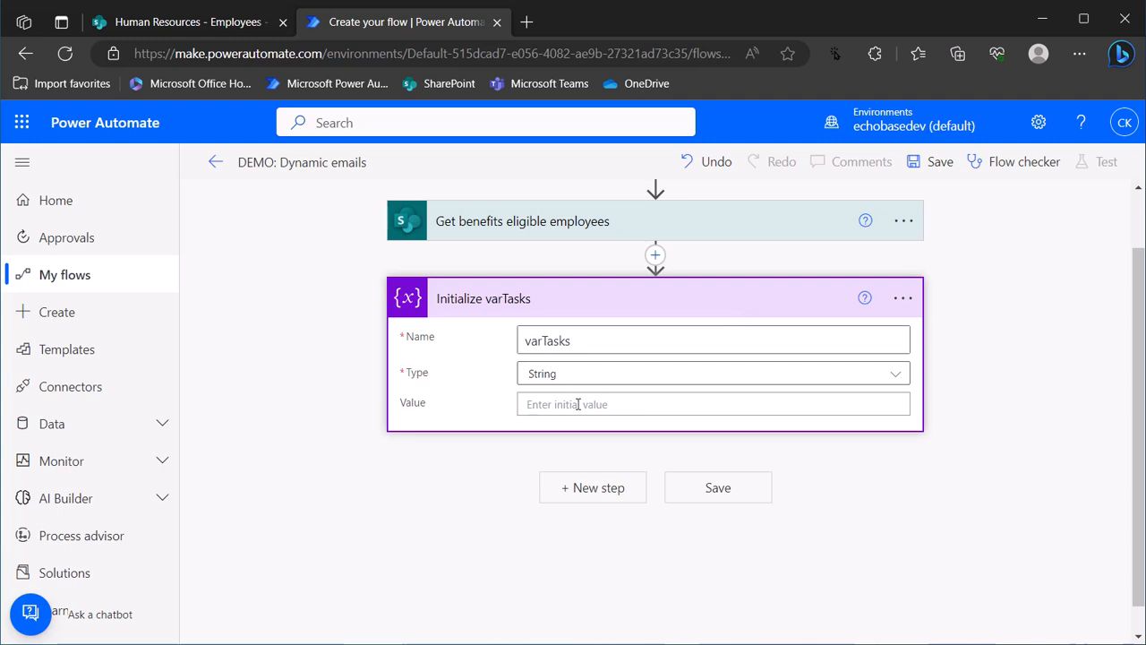
Add an Apply to each loop after the Initialize varTasks step
left_click(616, 490)
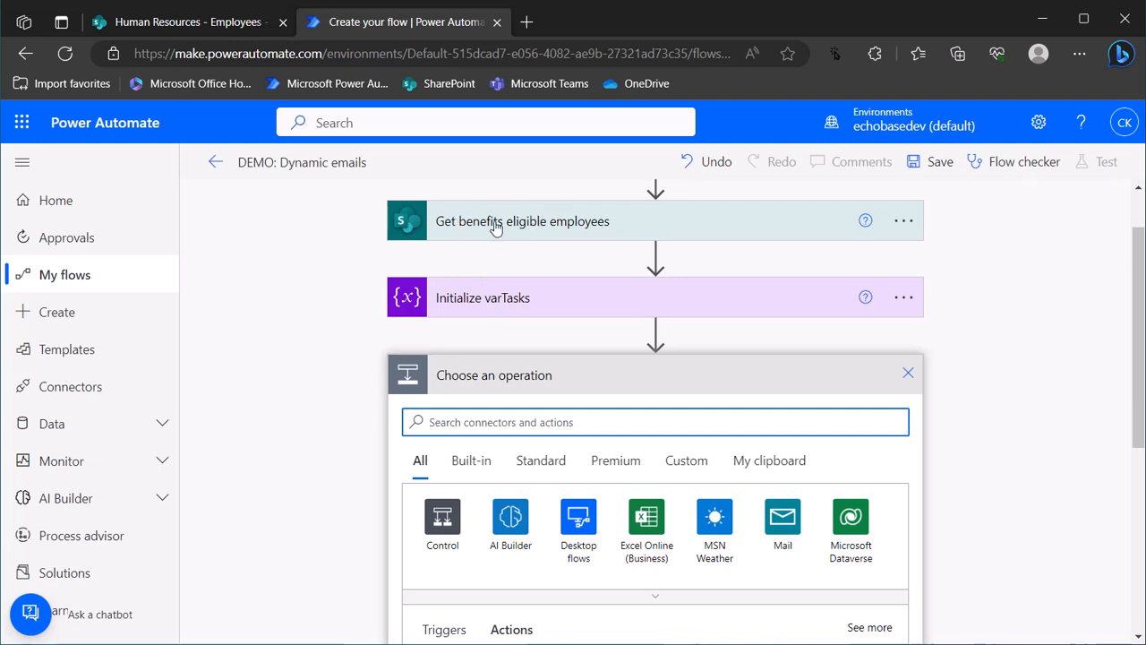
left_click(540, 222)
left_click(506, 426)
type("a")
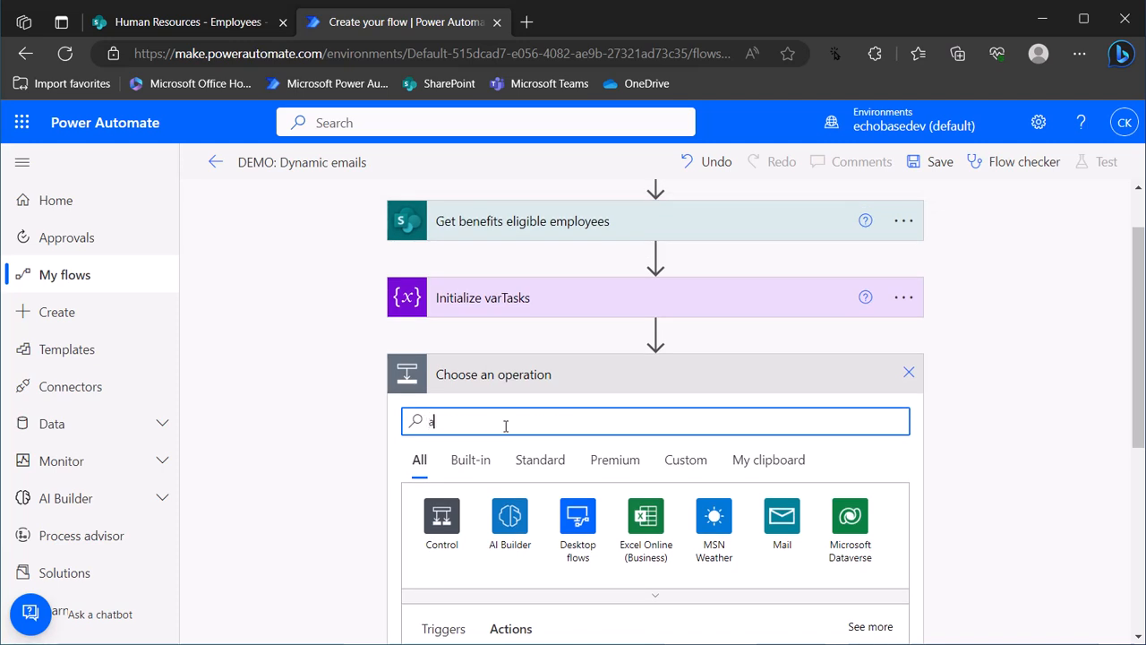
type("pply to each")
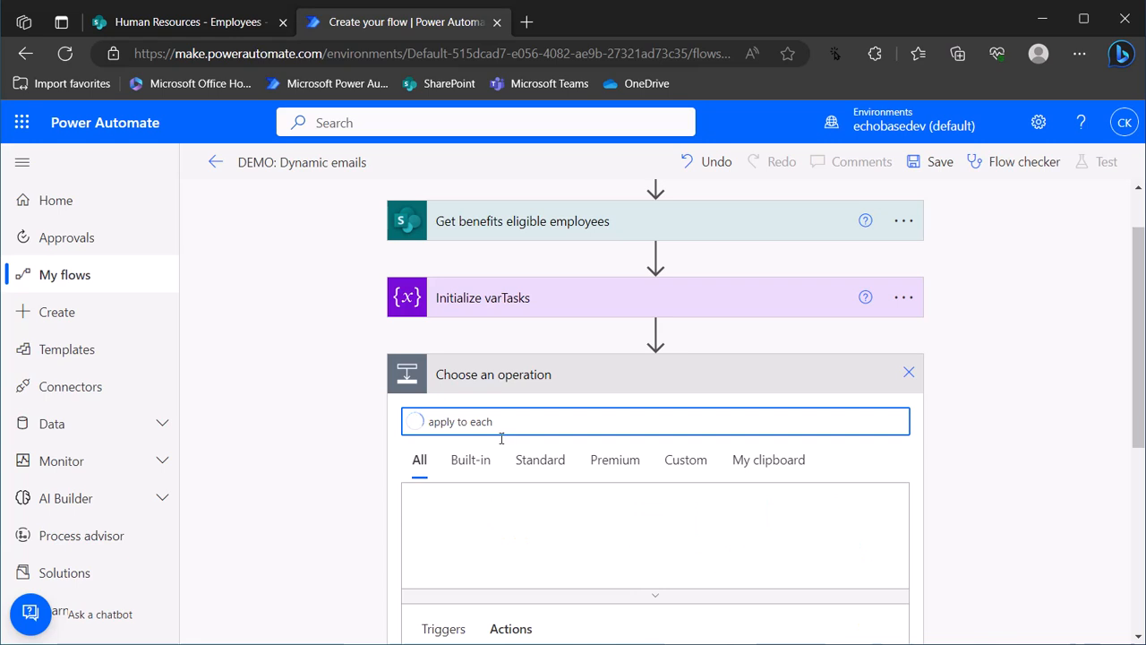
scroll(502, 466, "down", 2)
left_click(466, 537)
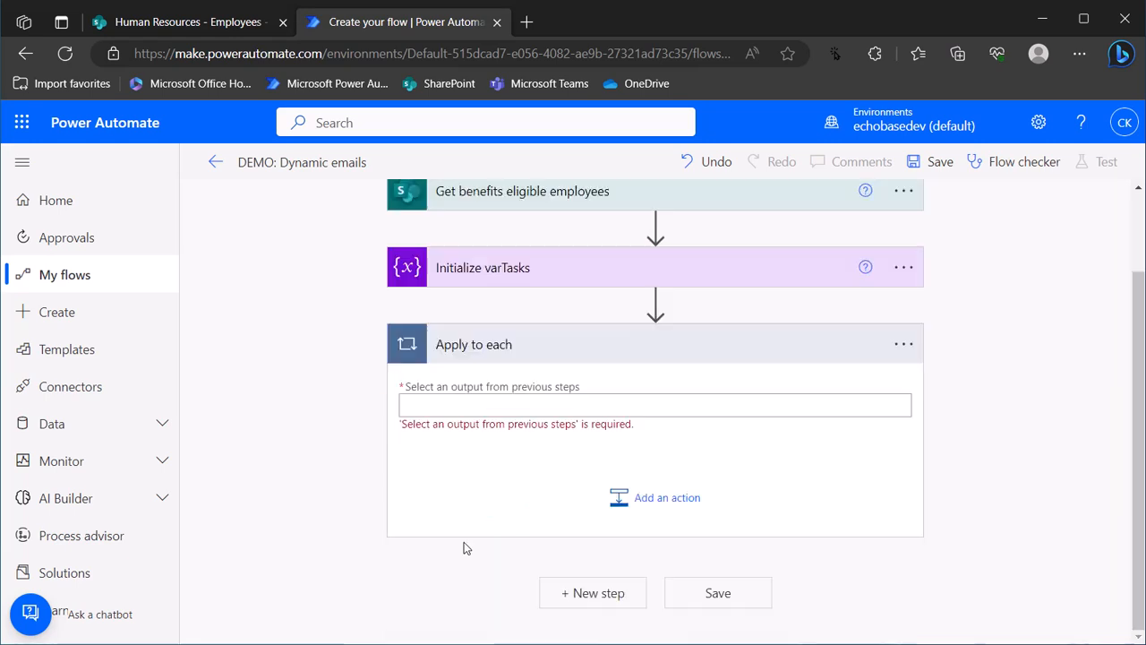
Set the loop's output to 'value' from Get benefits eligible employees
left_click(462, 408)
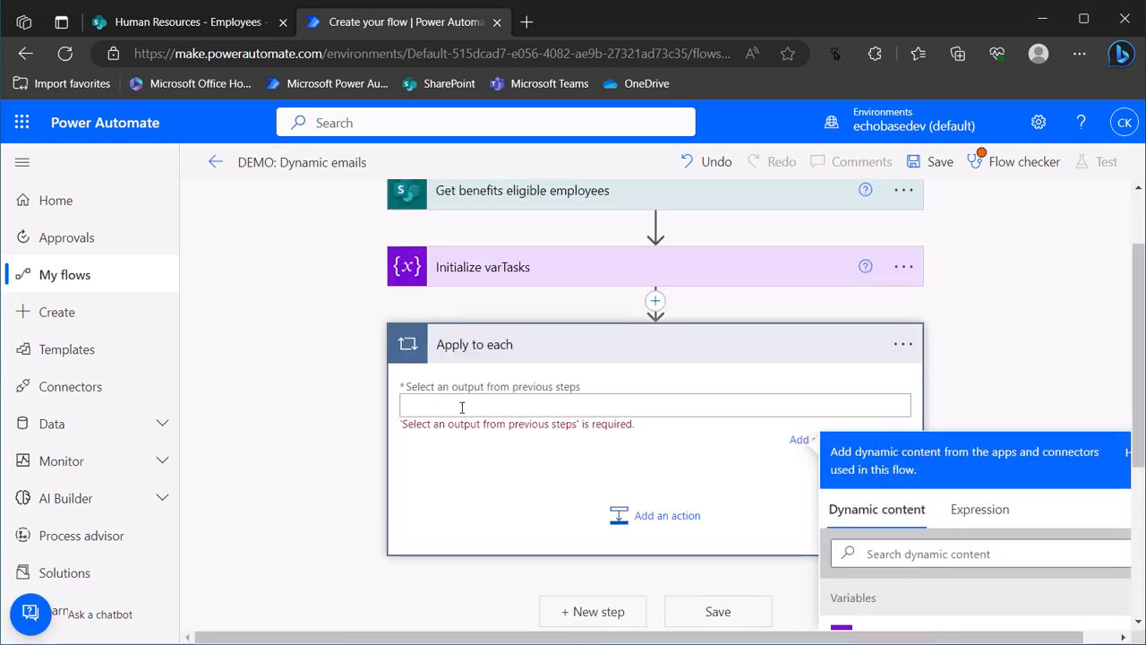
scroll(900, 548, "down", 3)
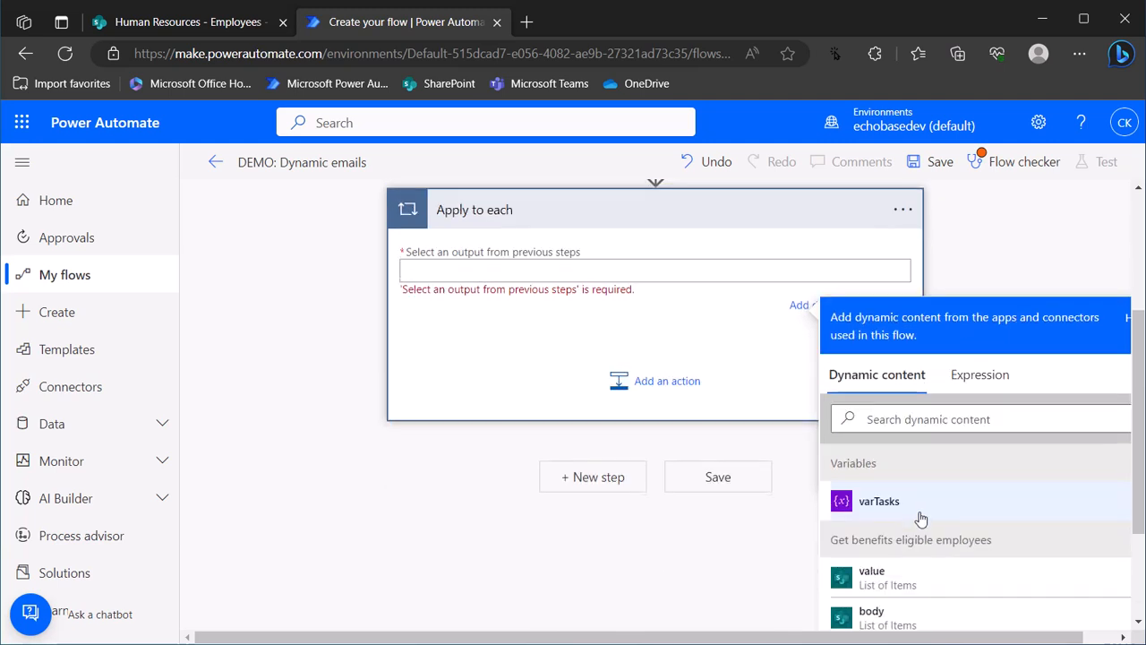
left_click_drag(843, 486, 974, 486)
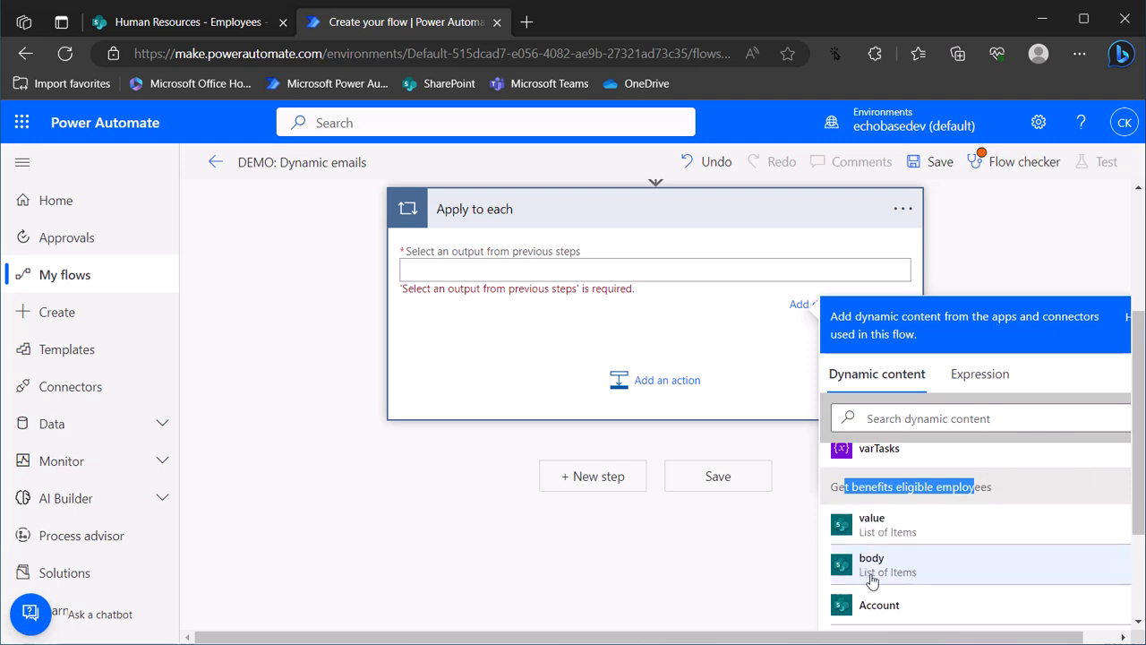
left_click(872, 528)
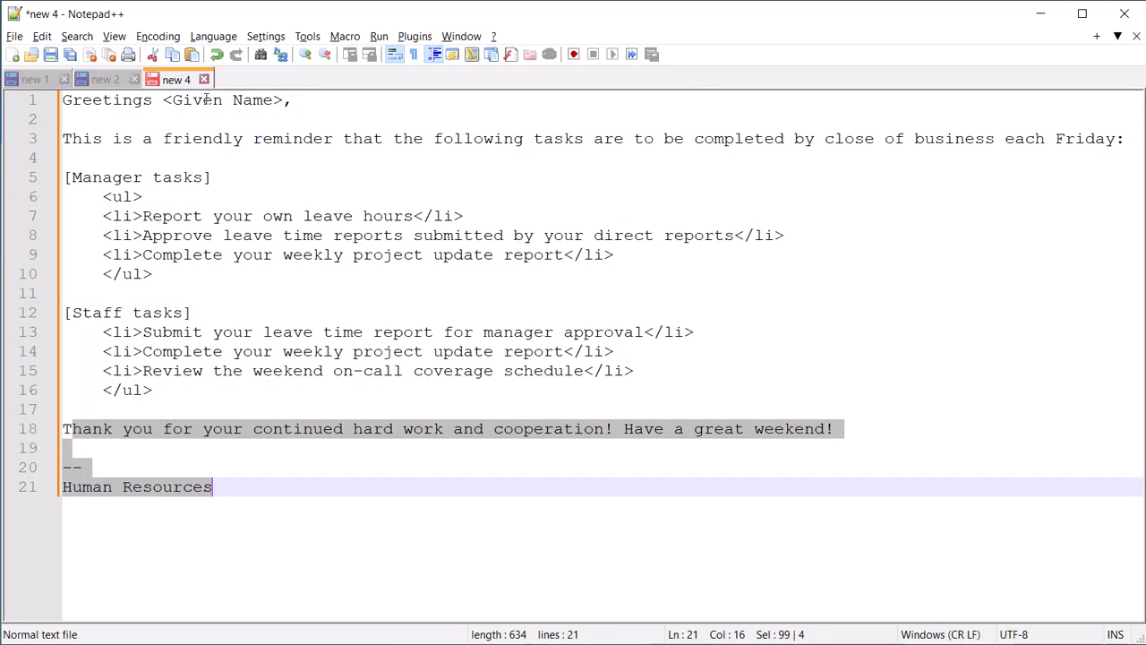
key("alt+Tab")
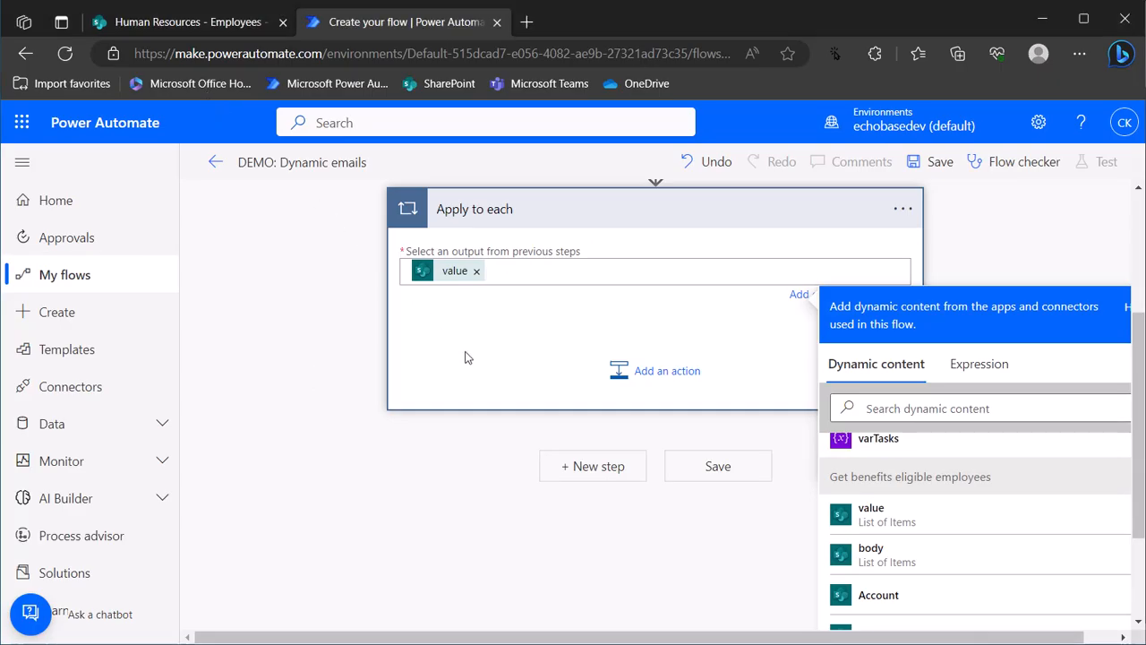
Add Get user profile (V2) inside the loop with User (UPN) set to Account Email, then collapse it
left_click(636, 376)
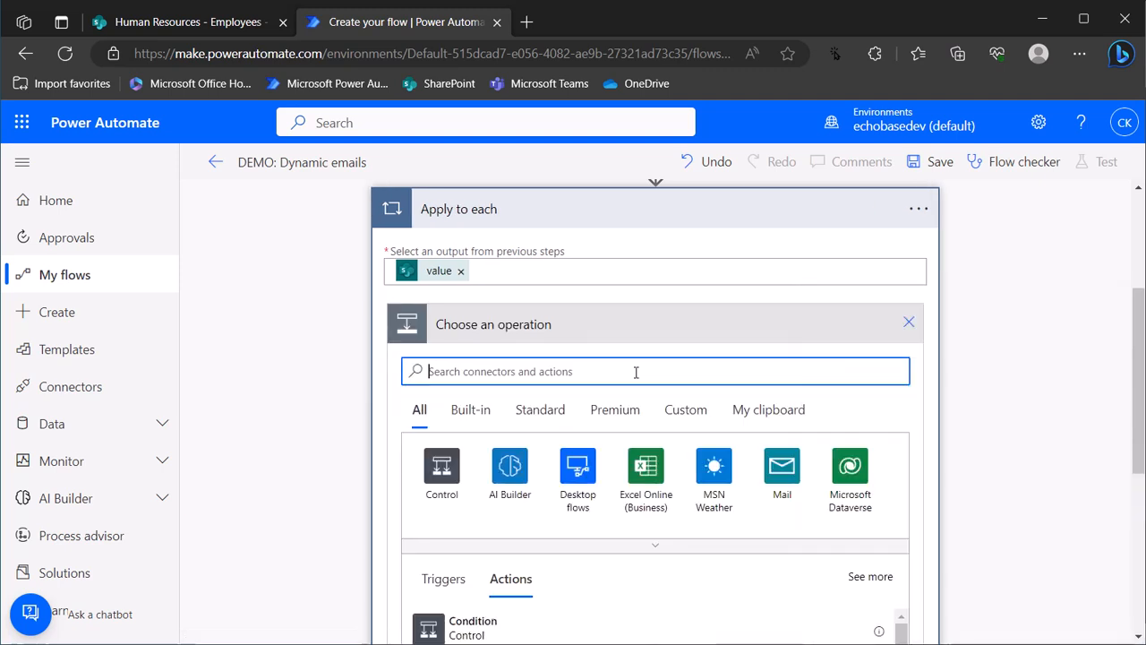
type("g")
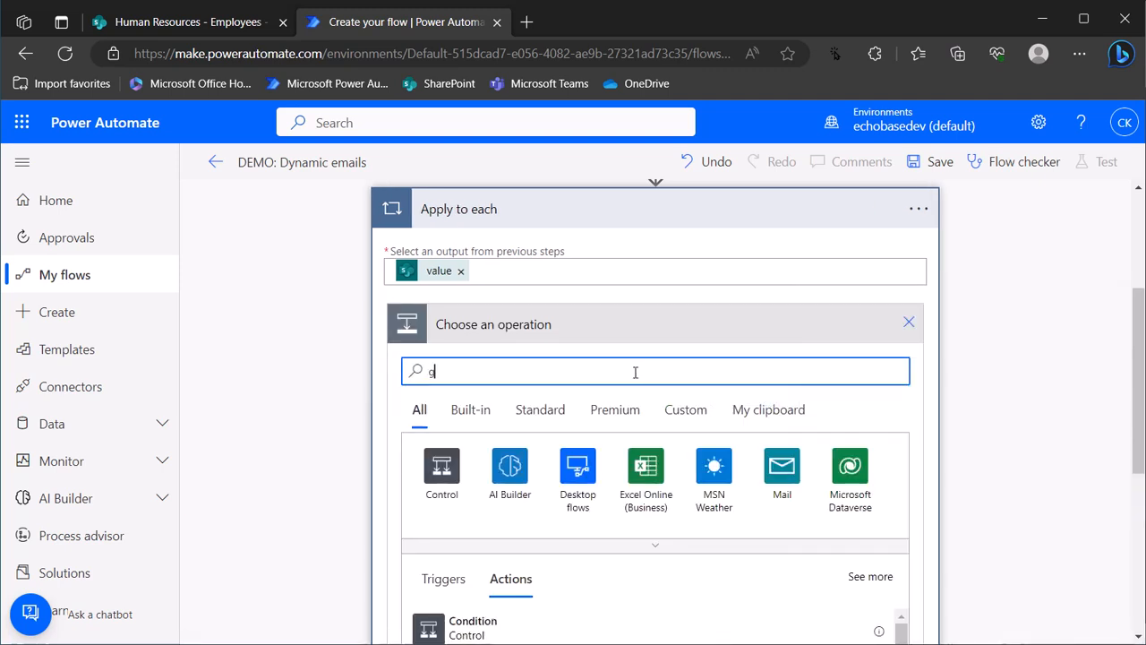
type("et user profile")
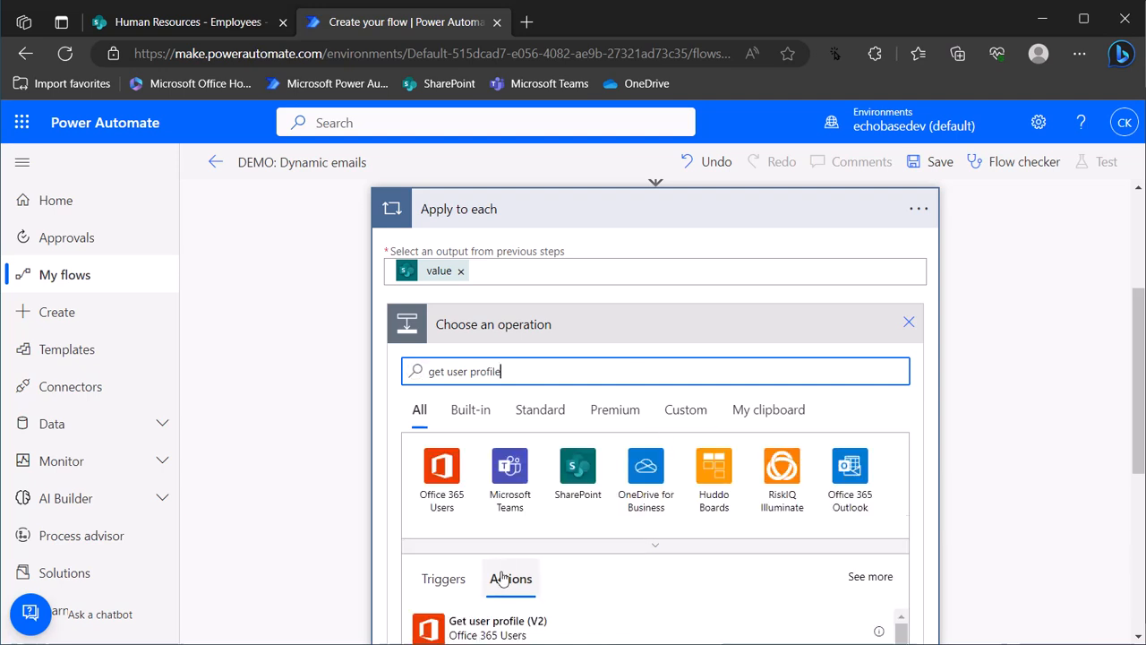
scroll(499, 581, "down", 1)
left_click(474, 564)
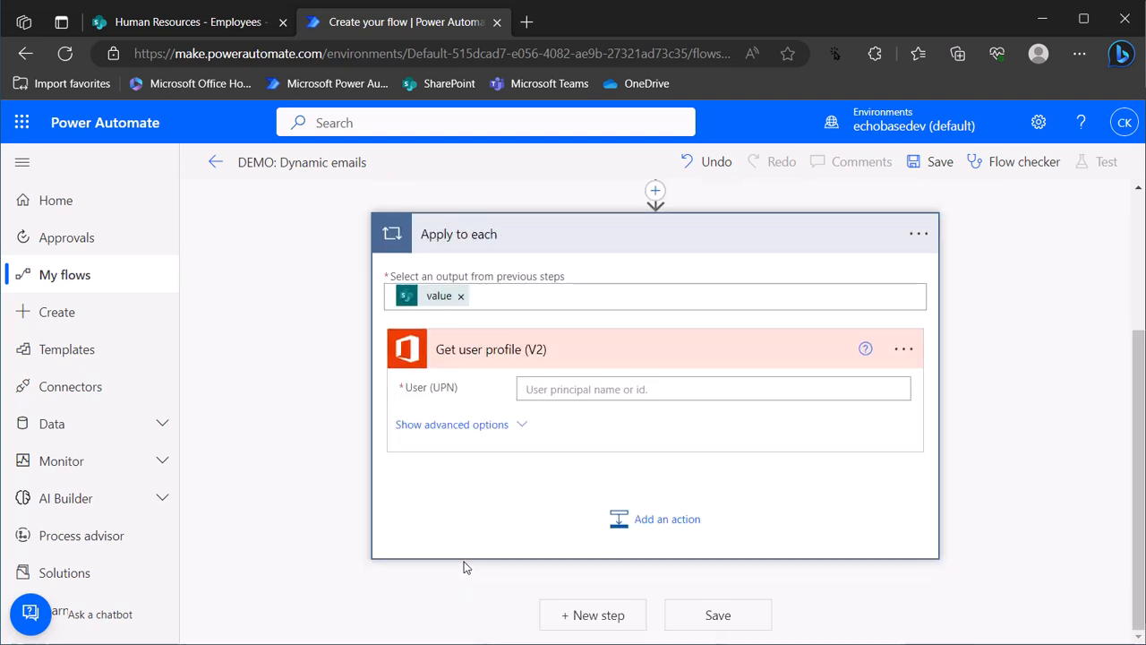
left_click(573, 388)
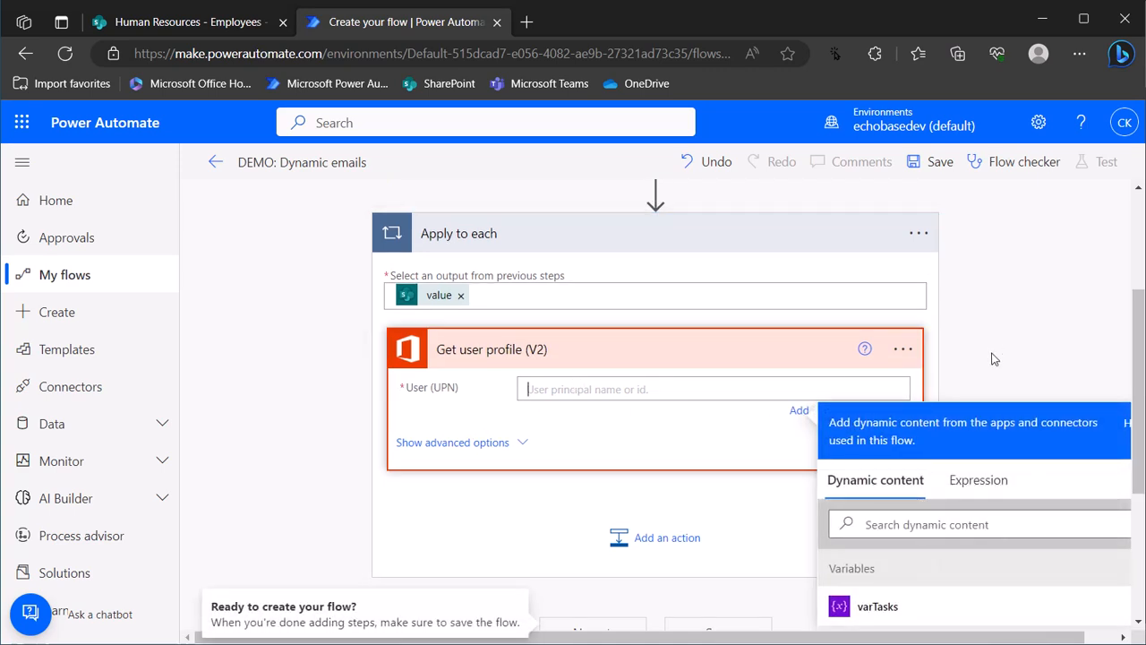
scroll(974, 440, "down", 3)
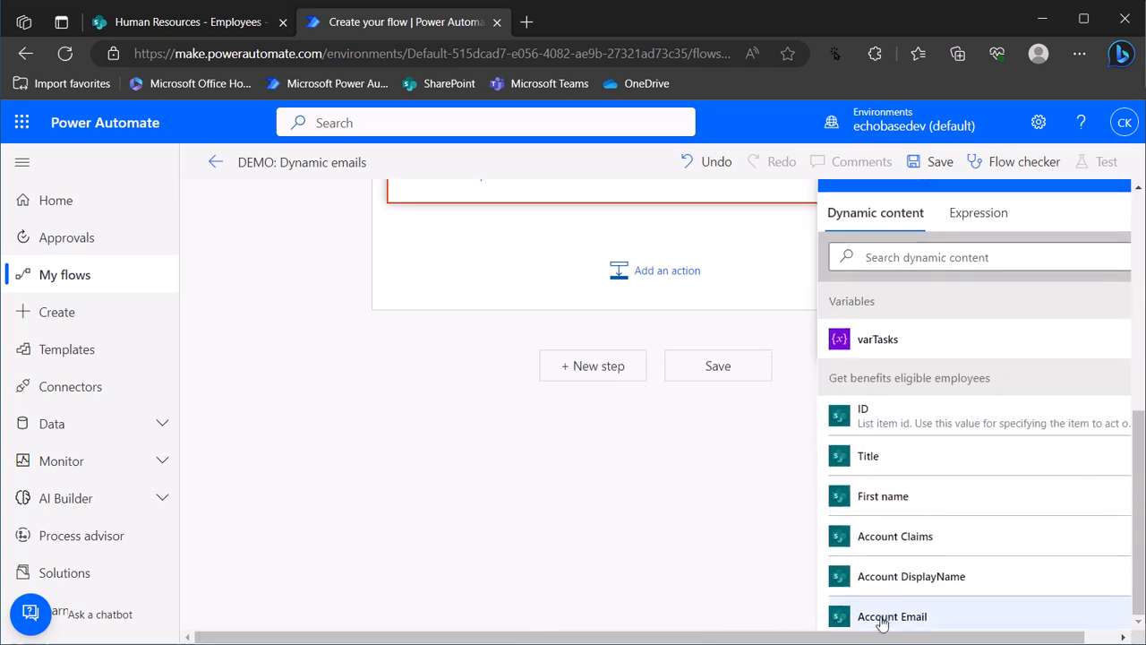
left_click(187, 25)
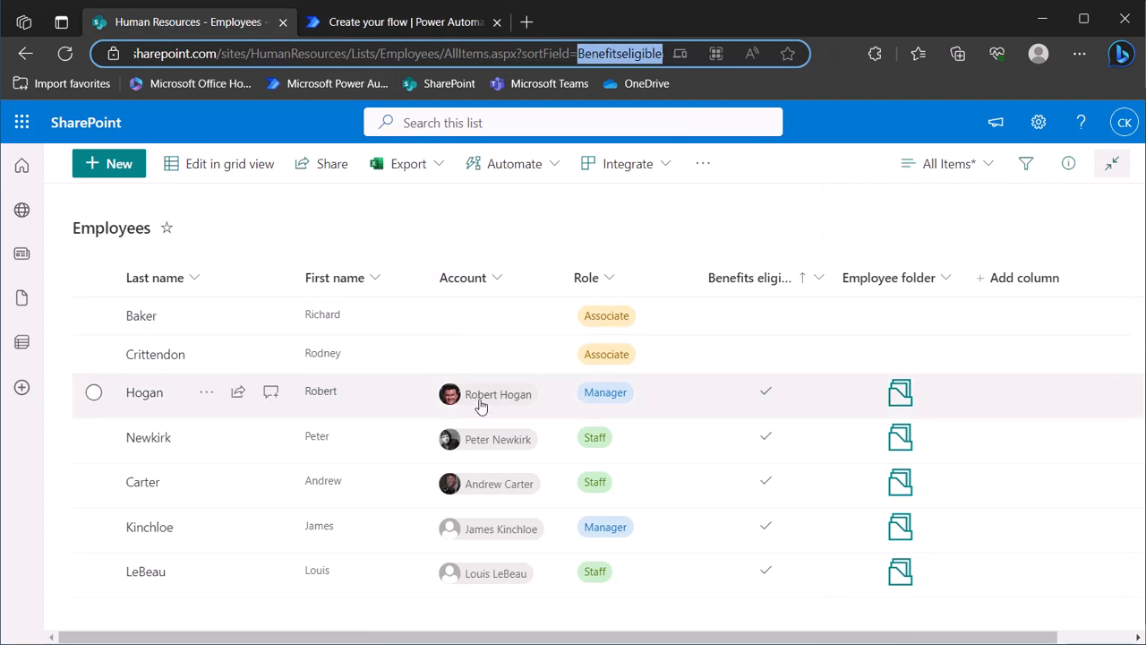
mouse_move(486, 408)
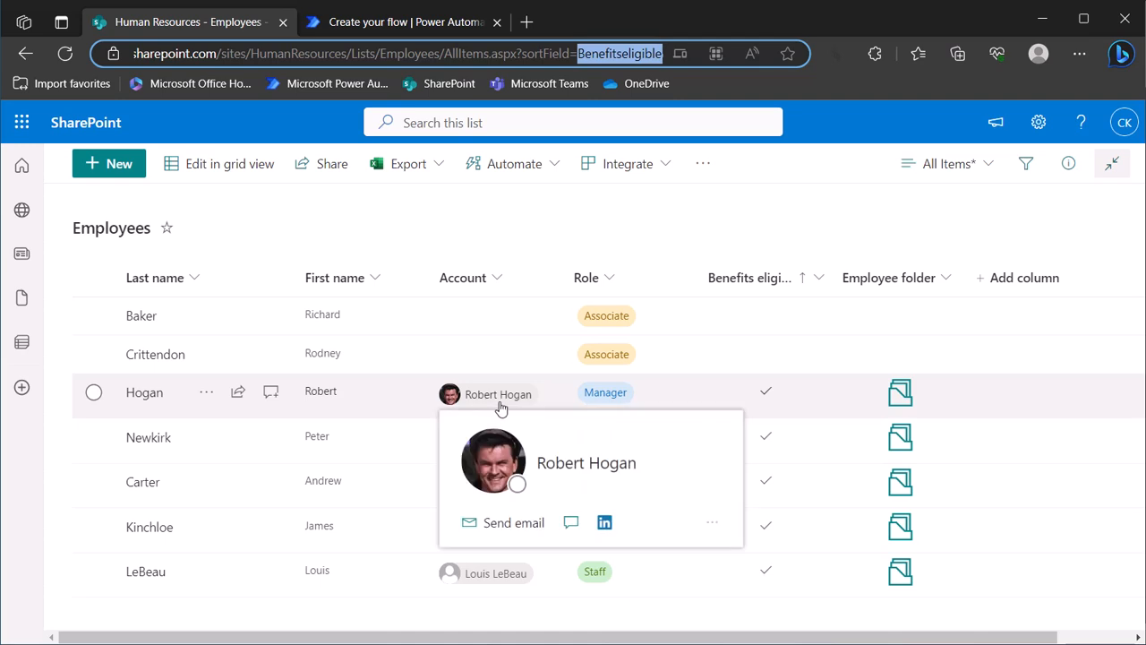
left_click(419, 23)
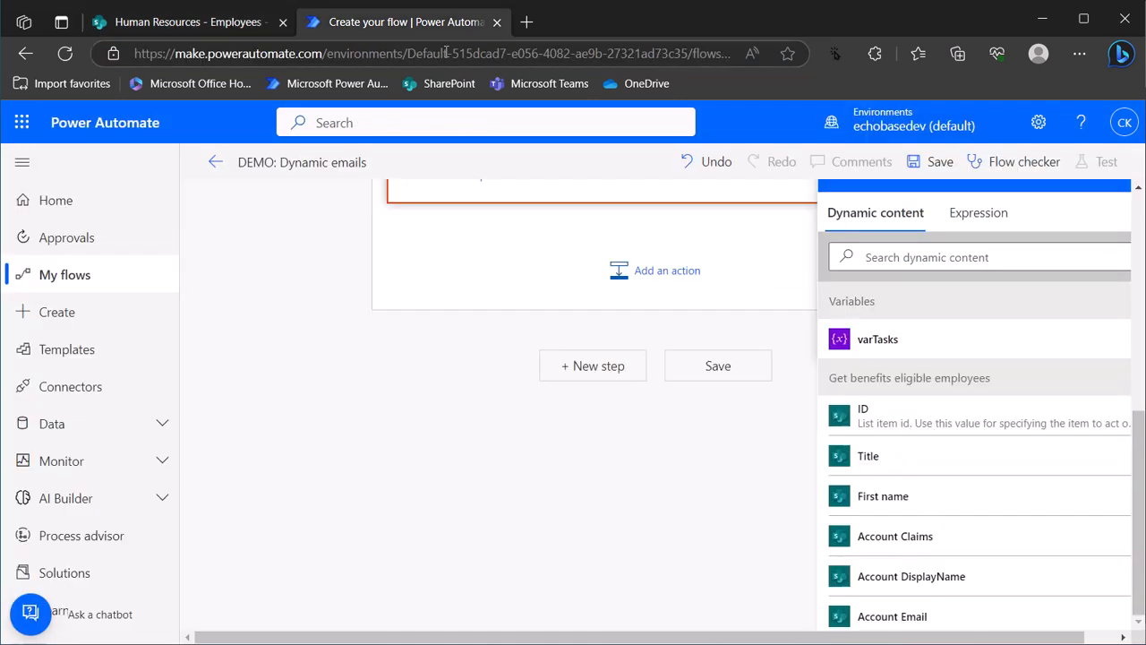
left_click(886, 616)
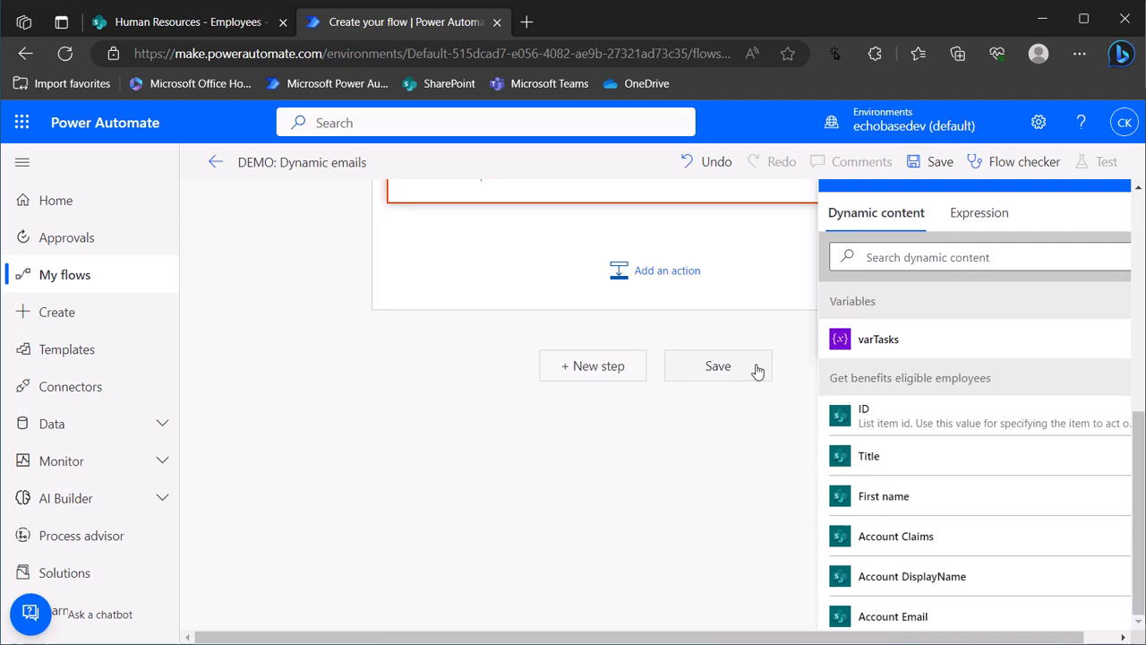
scroll(760, 380, "up", 3)
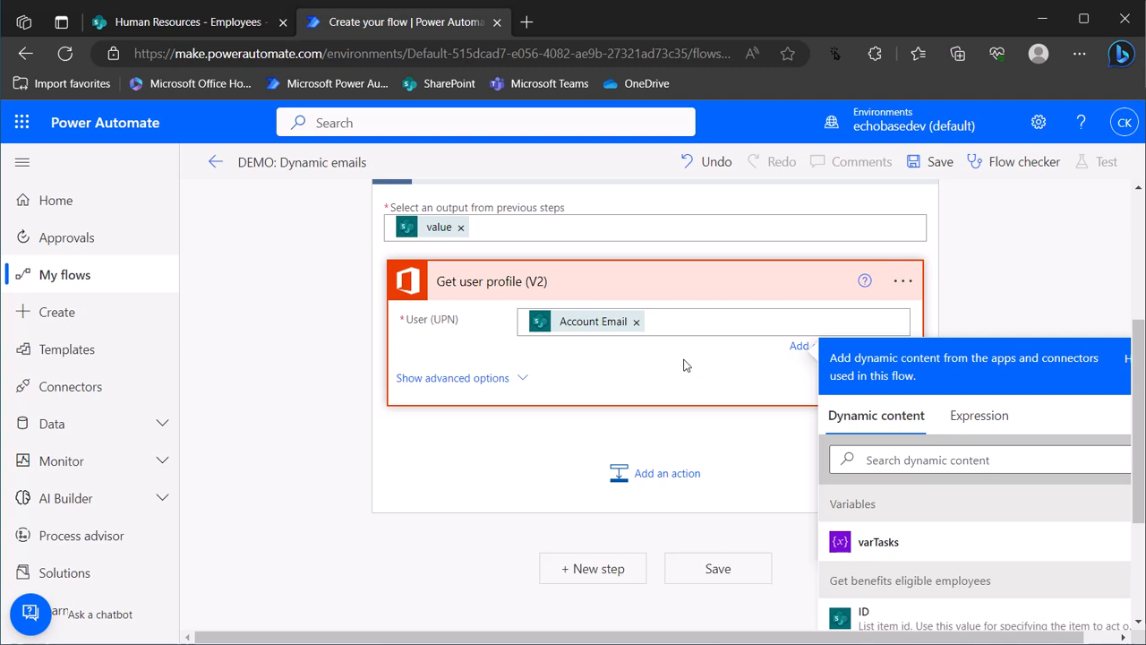
left_click(768, 283)
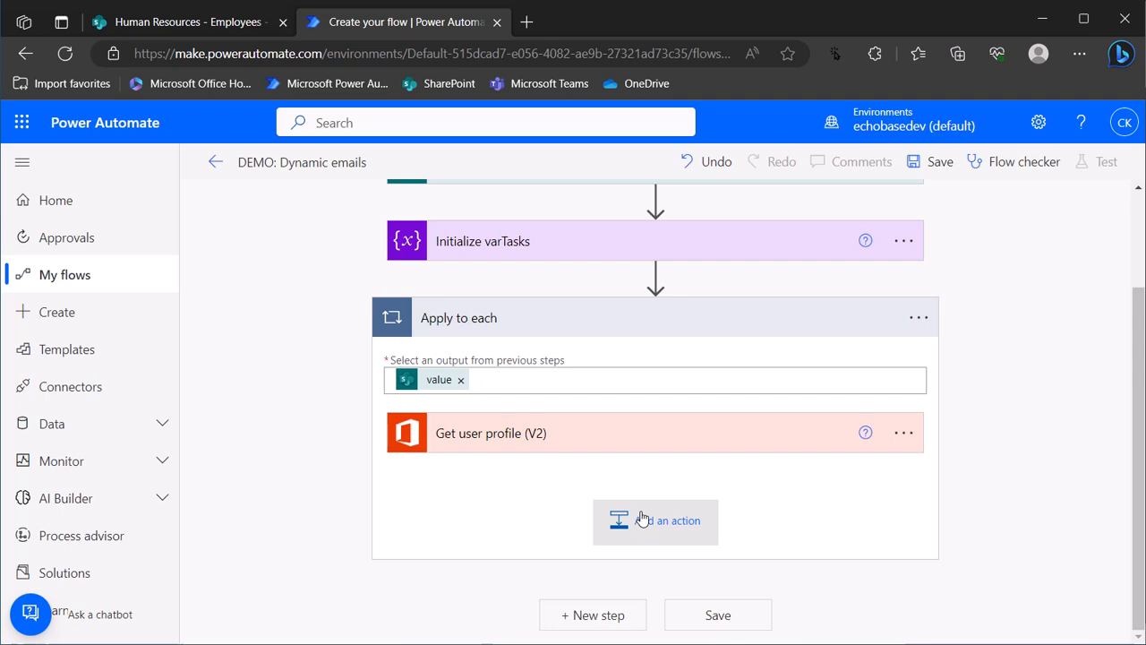
left_click(190, 22)
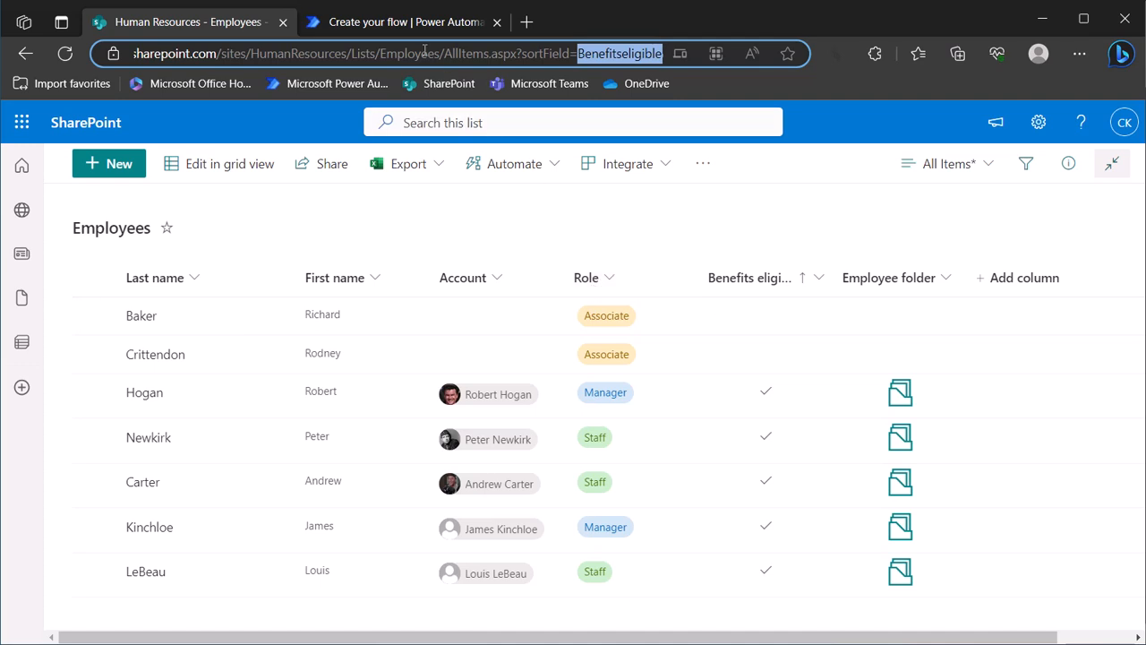
left_click(395, 33)
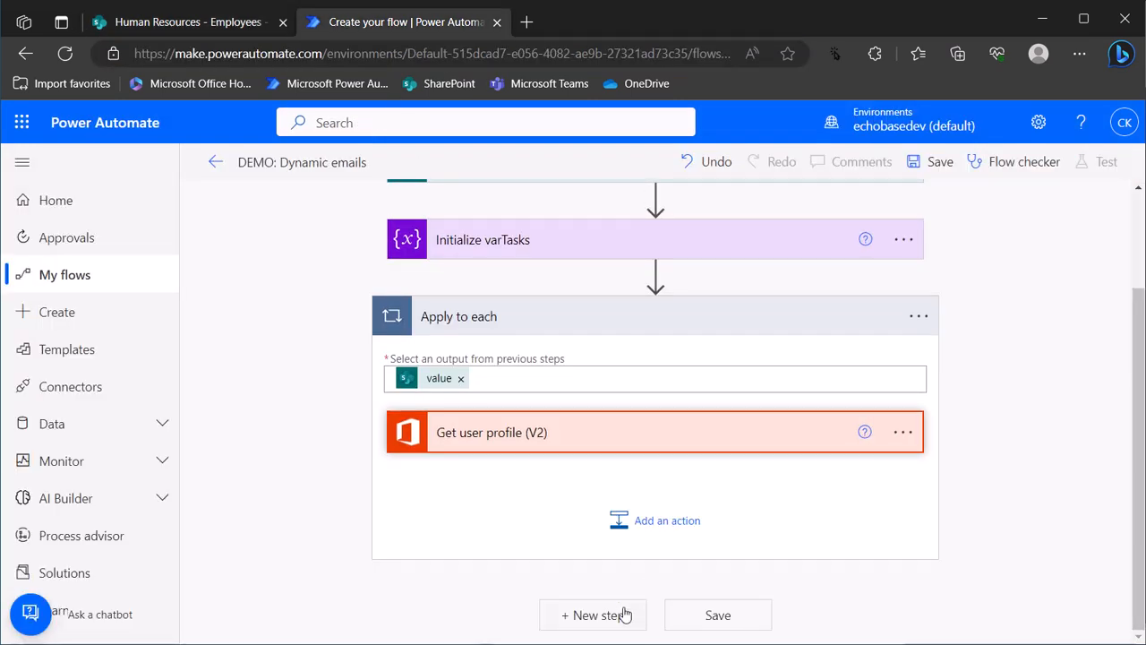
Add a Control > Switch action after Get user profile inside the loop
left_click(661, 525)
type("switch")
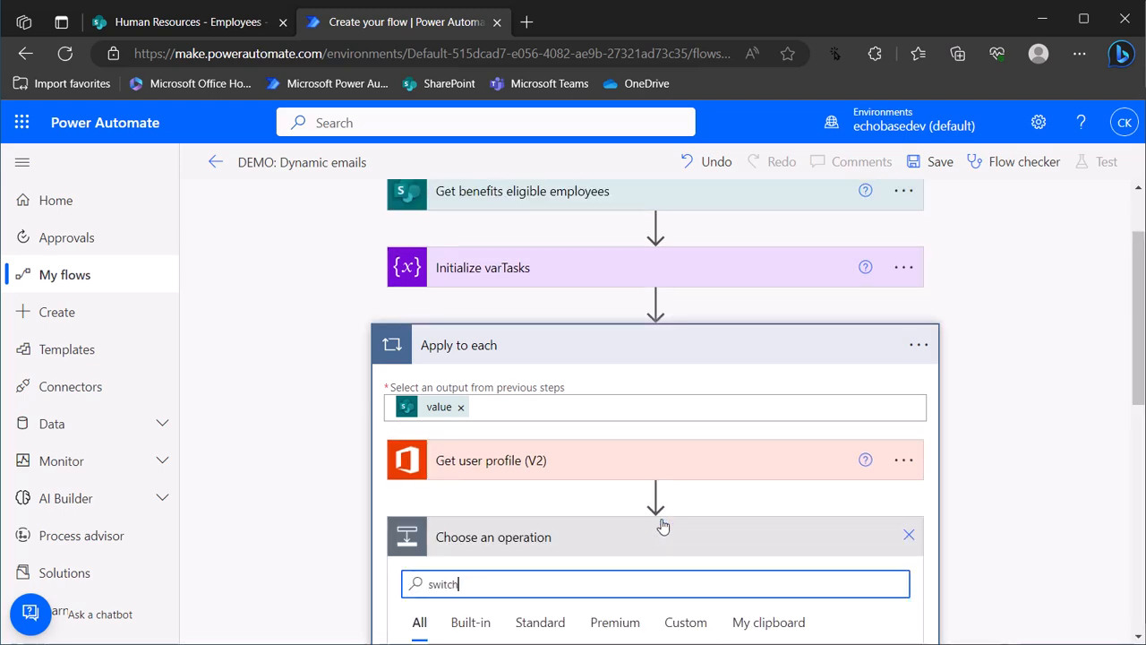
scroll(555, 585, "down", 2)
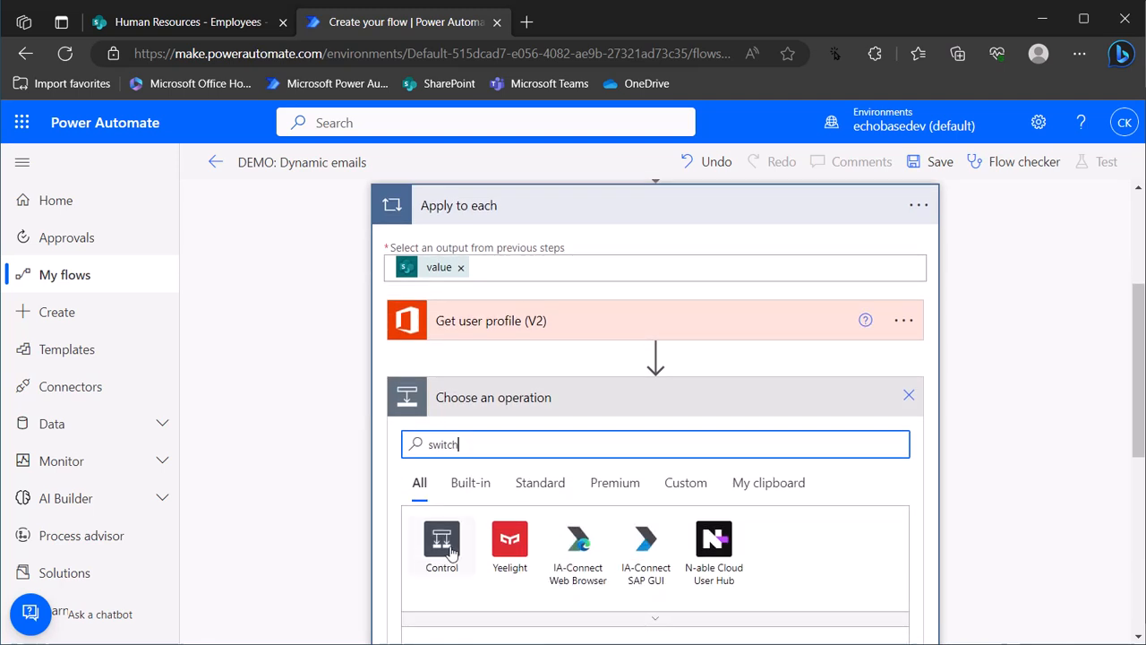
left_click(443, 544)
scroll(465, 564, "down", 3)
left_click(457, 557)
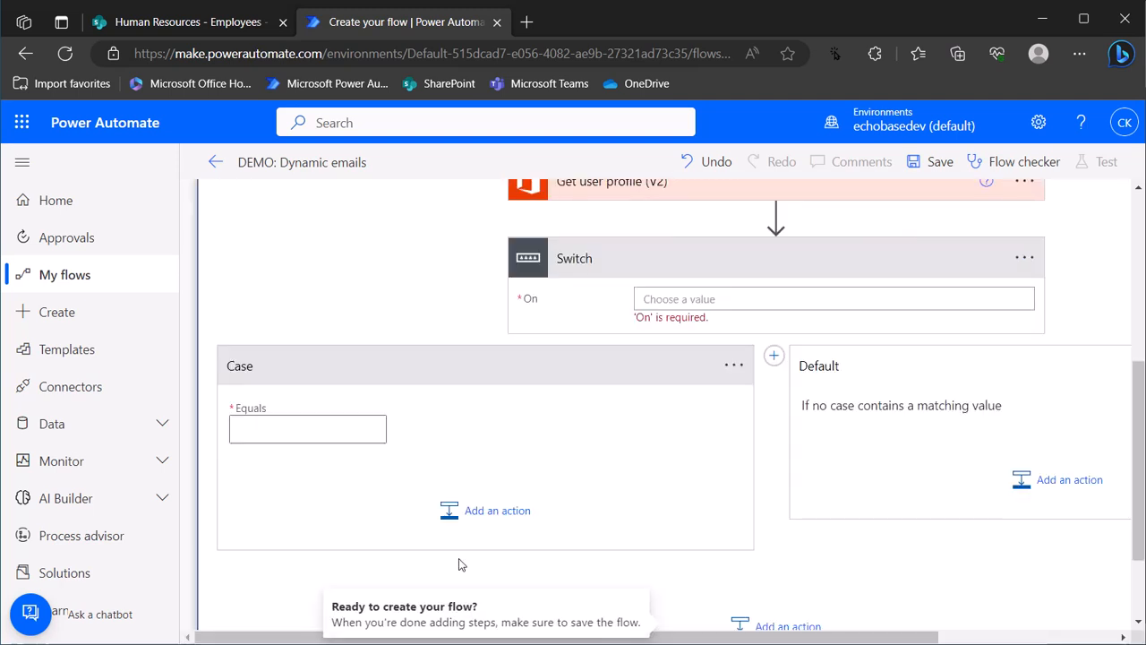
Make the Switch branch on the Role Value dynamic content
left_click(679, 298)
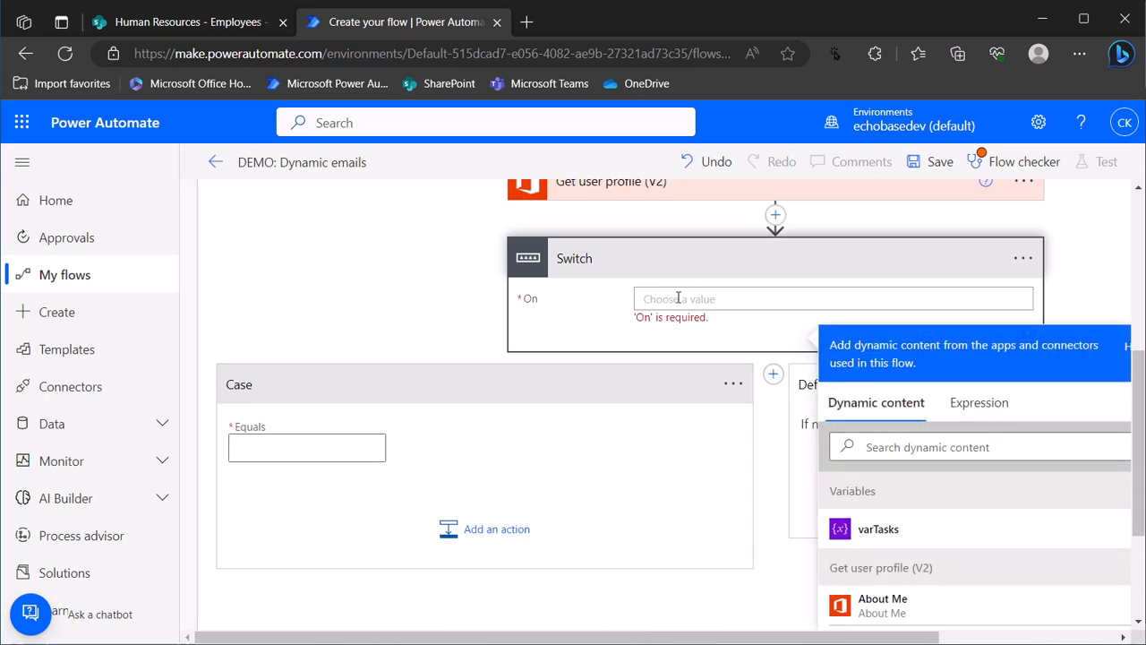
left_click(862, 446)
type("rokle")
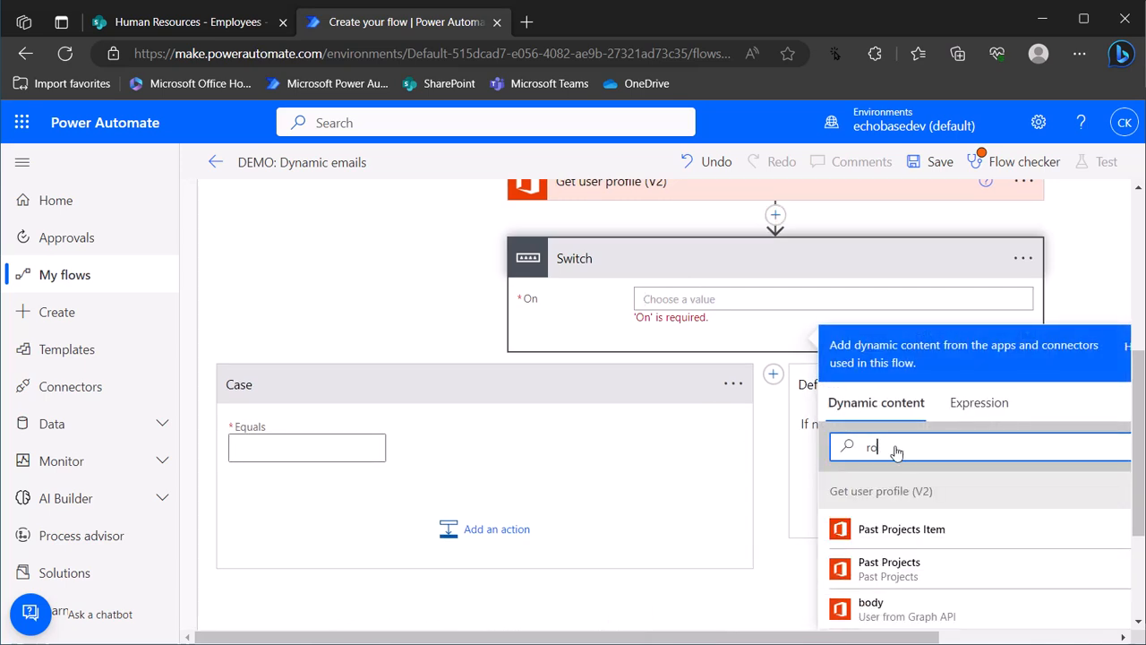
key("BackSpace")
key("BackSpace")
key("BackSpace")
type("le")
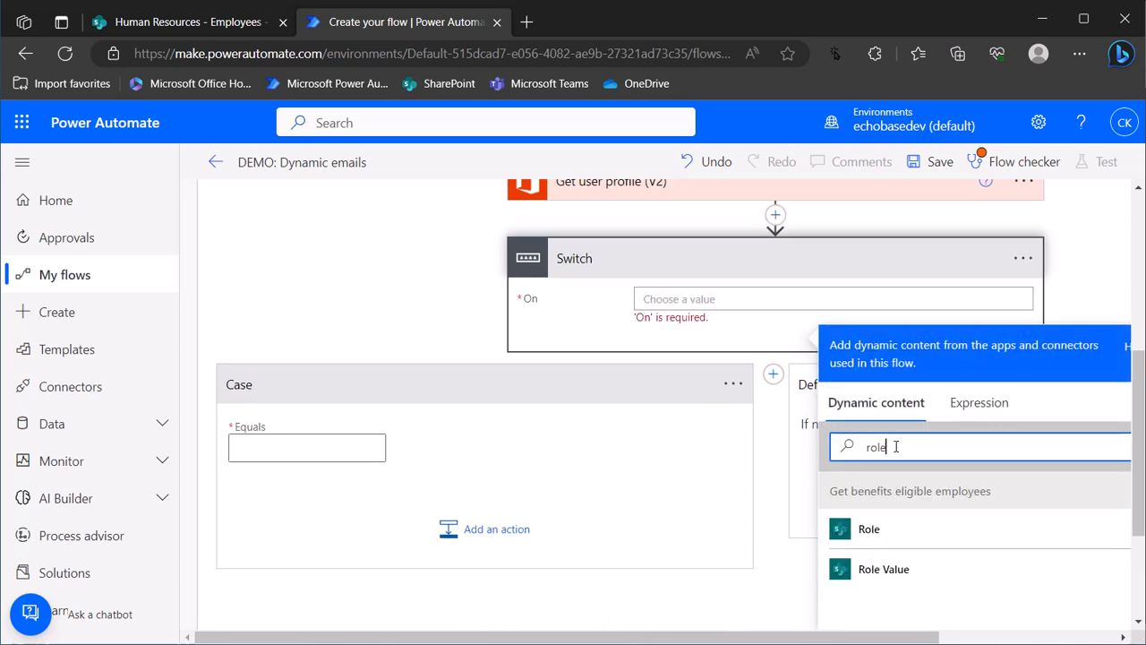
left_click(888, 567)
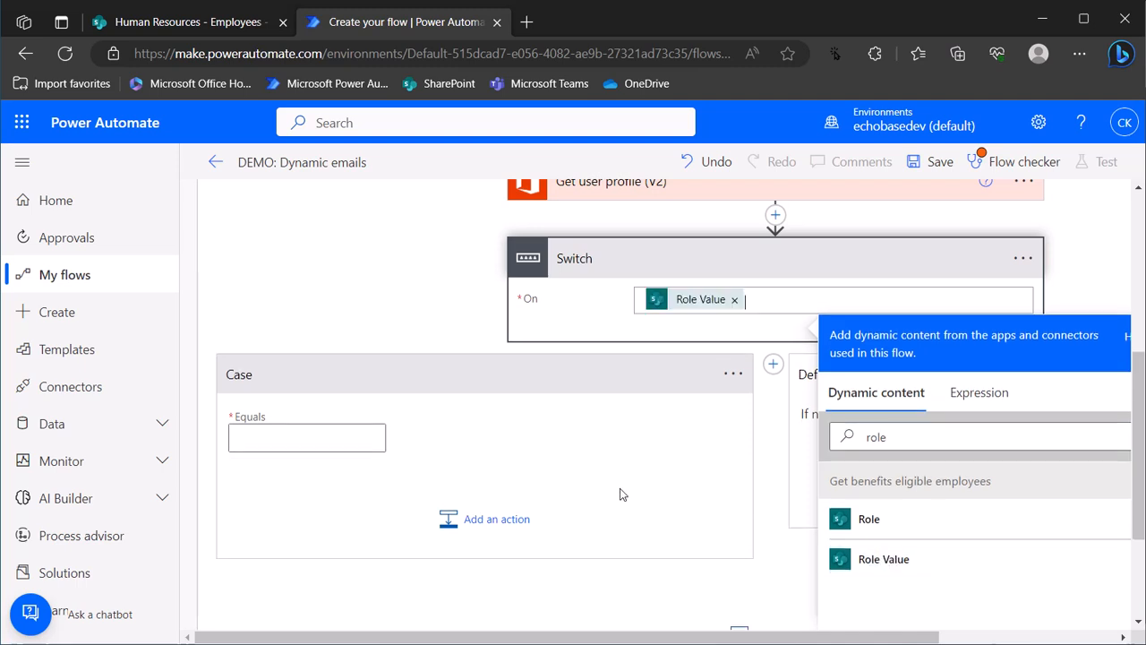
left_click(318, 436)
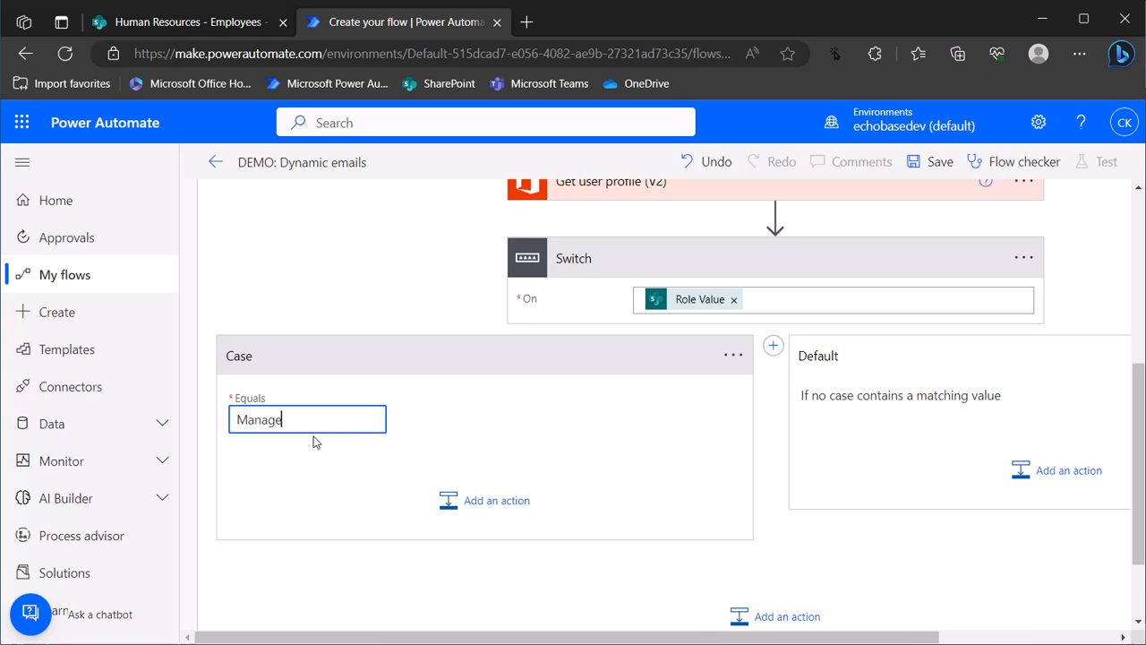
Match the first case on Manager and give it a Set variable step targeting varTasks
type("Manager")
left_click(483, 501)
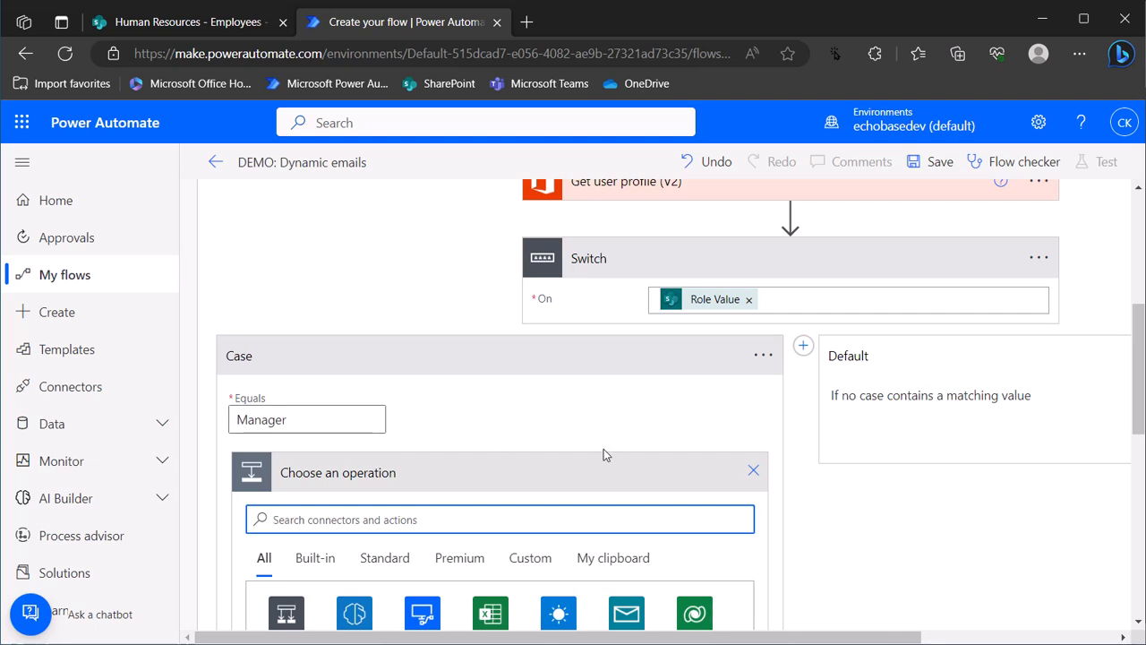
type("set varia")
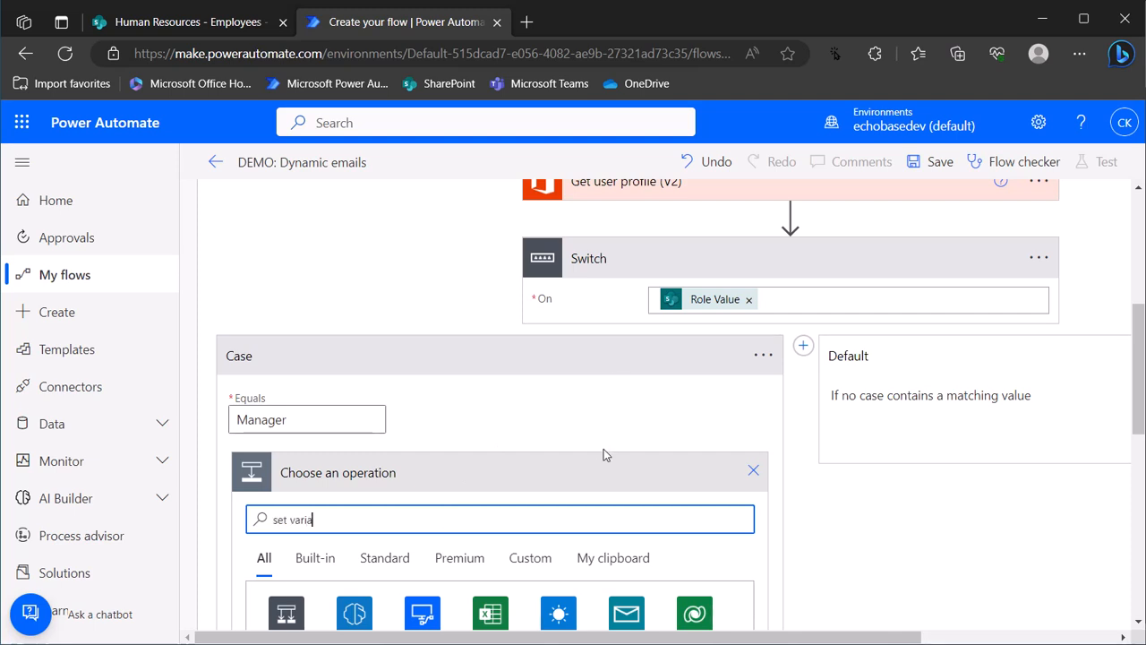
scroll(609, 468, "down", 2)
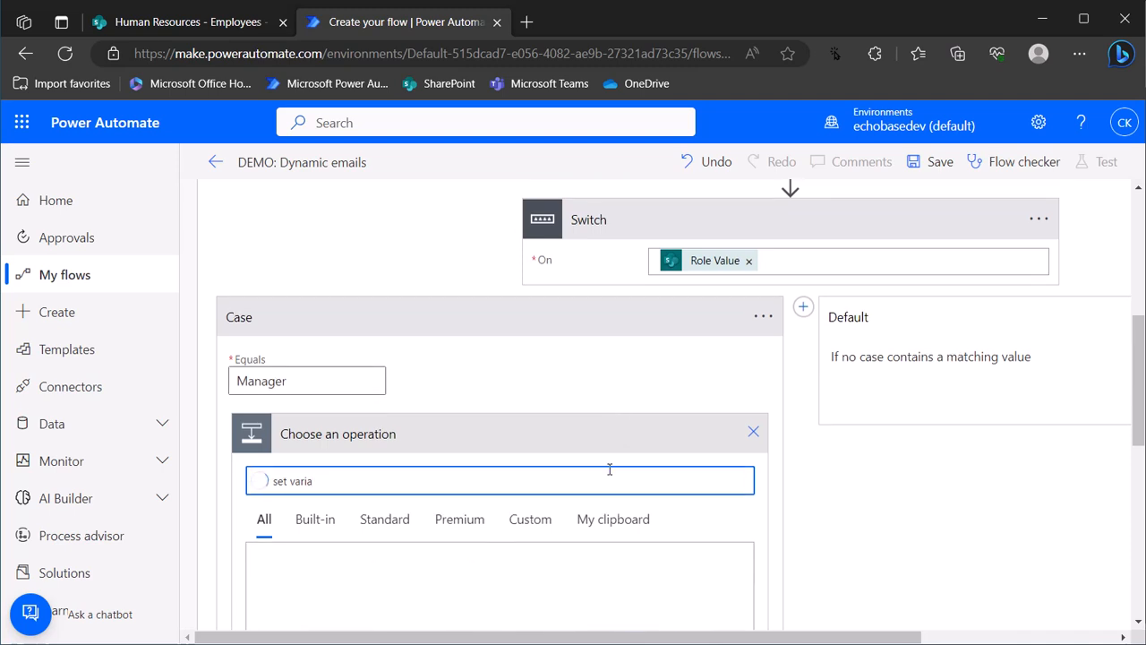
scroll(325, 598, "down", 4)
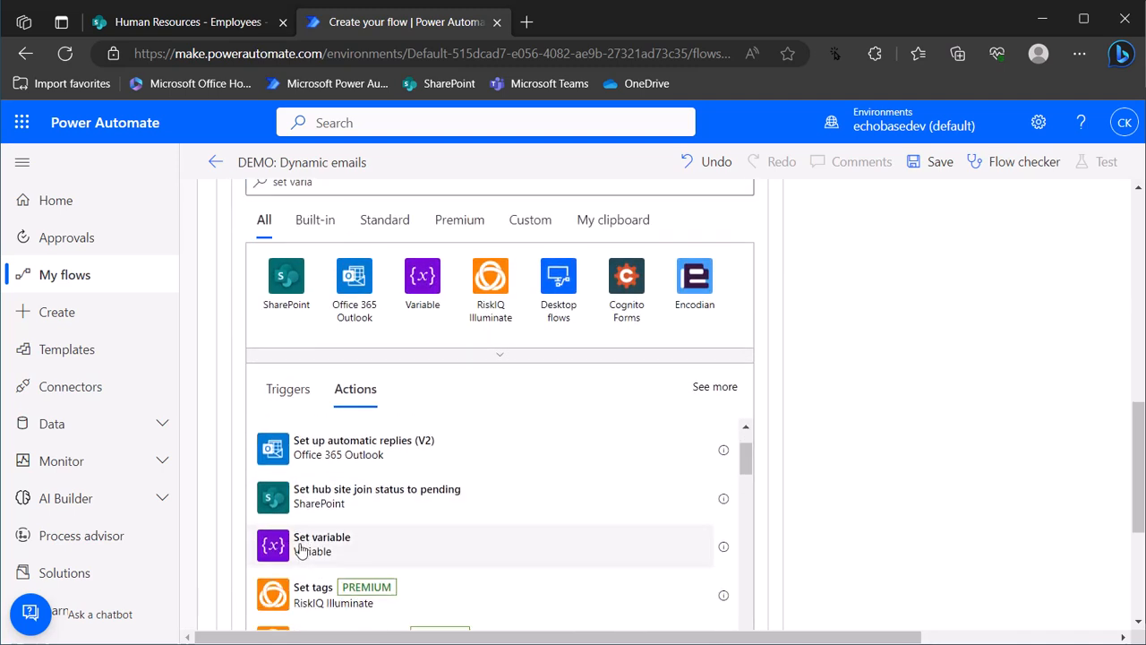
left_click(300, 546)
left_click(427, 265)
left_click(410, 323)
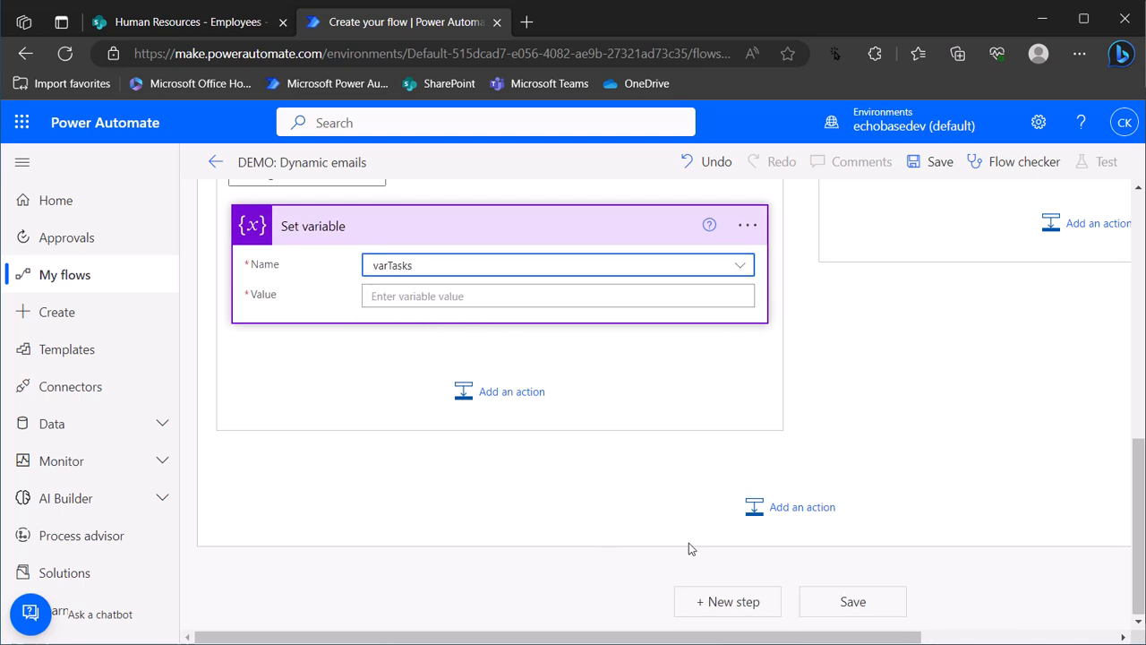
key("alt+Tab")
key("alt+Tab")
key("alt+Tab")
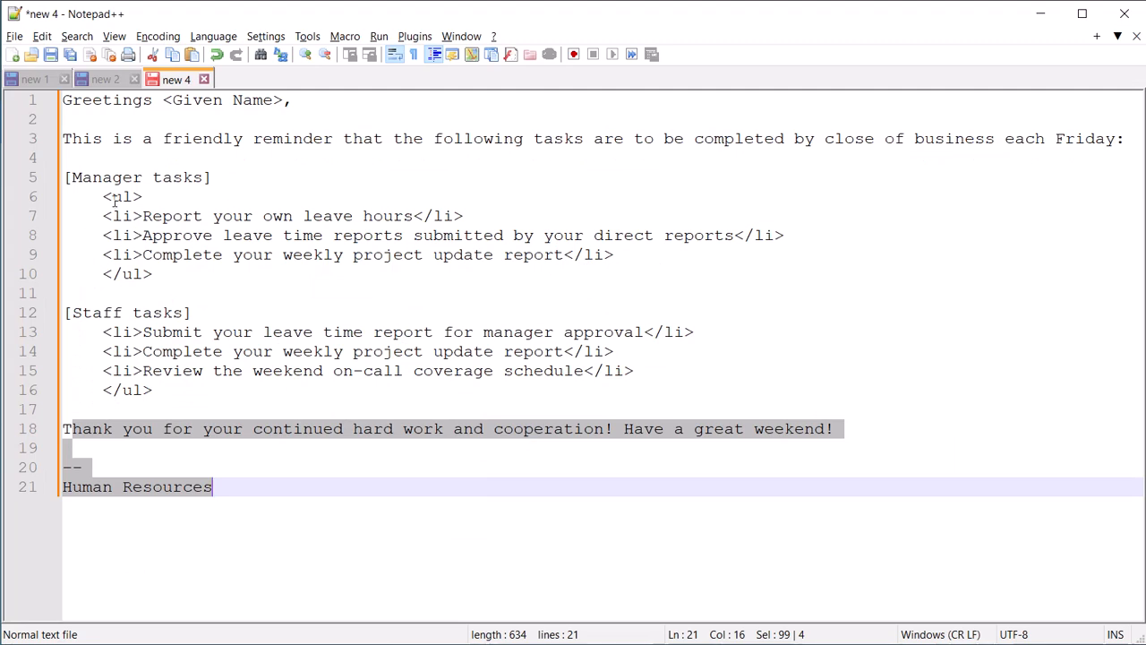
Copy the manager <ul> task list from Notepad++ and paste it into the varTasks Value
left_click_drag(104, 197, 157, 278)
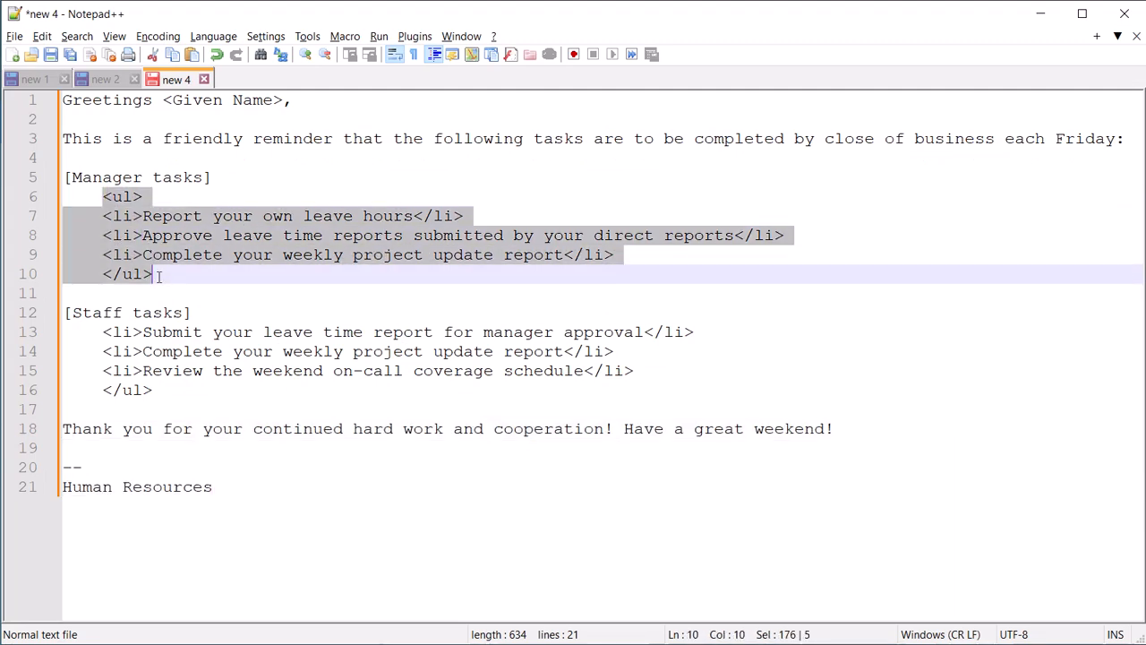
key("alt+Tab")
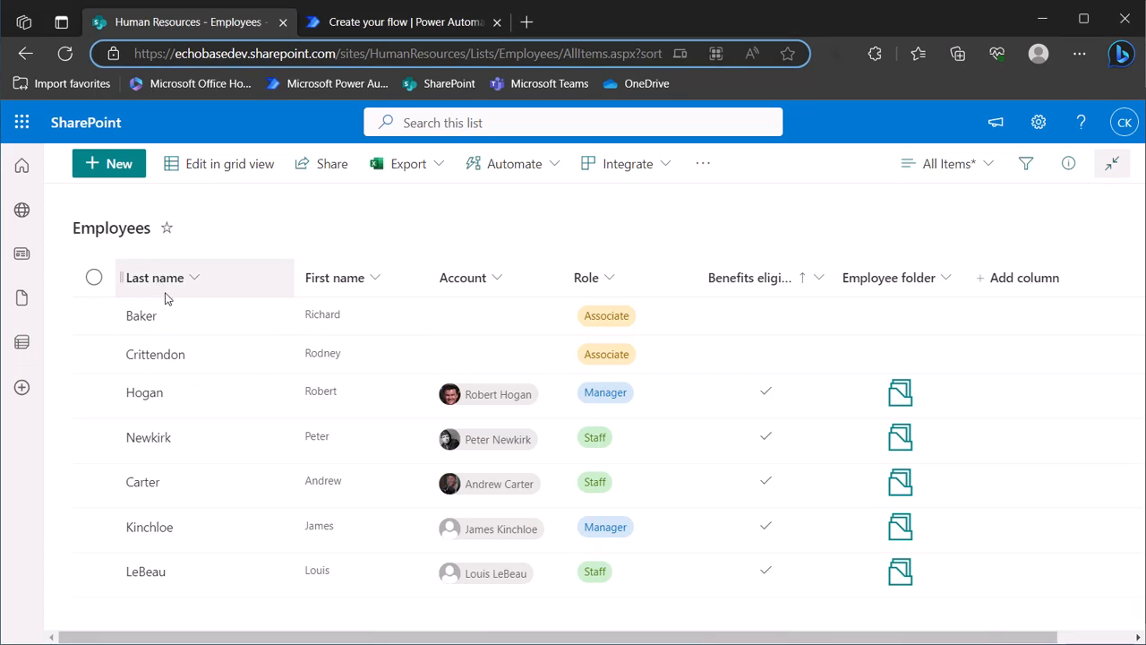
left_click(354, 27)
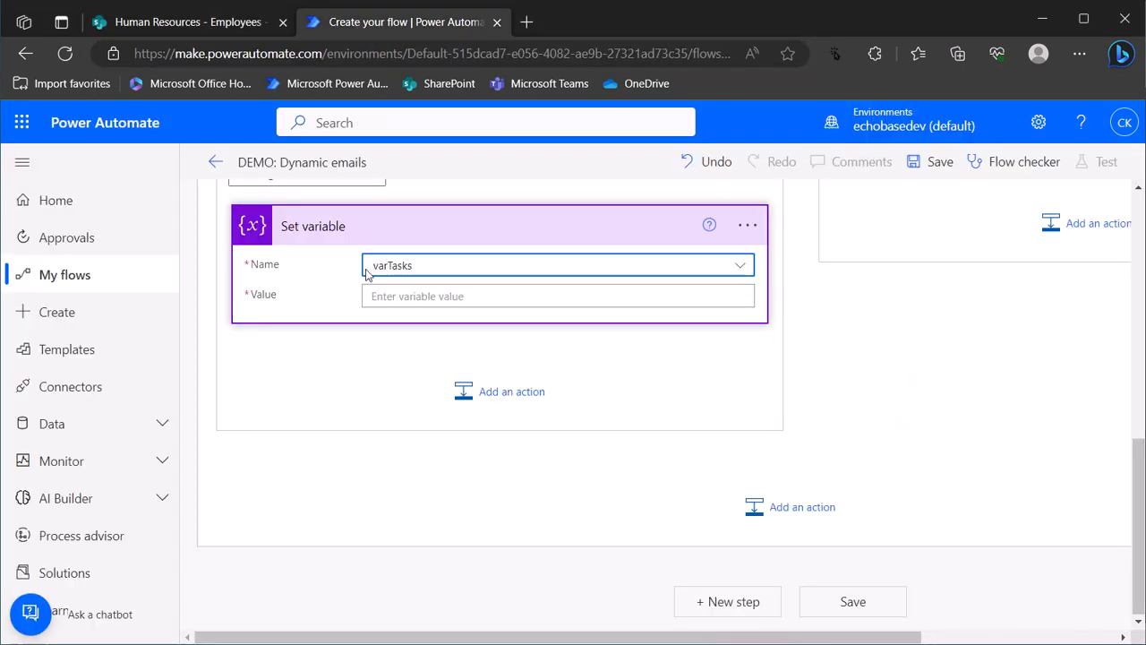
left_click(432, 297)
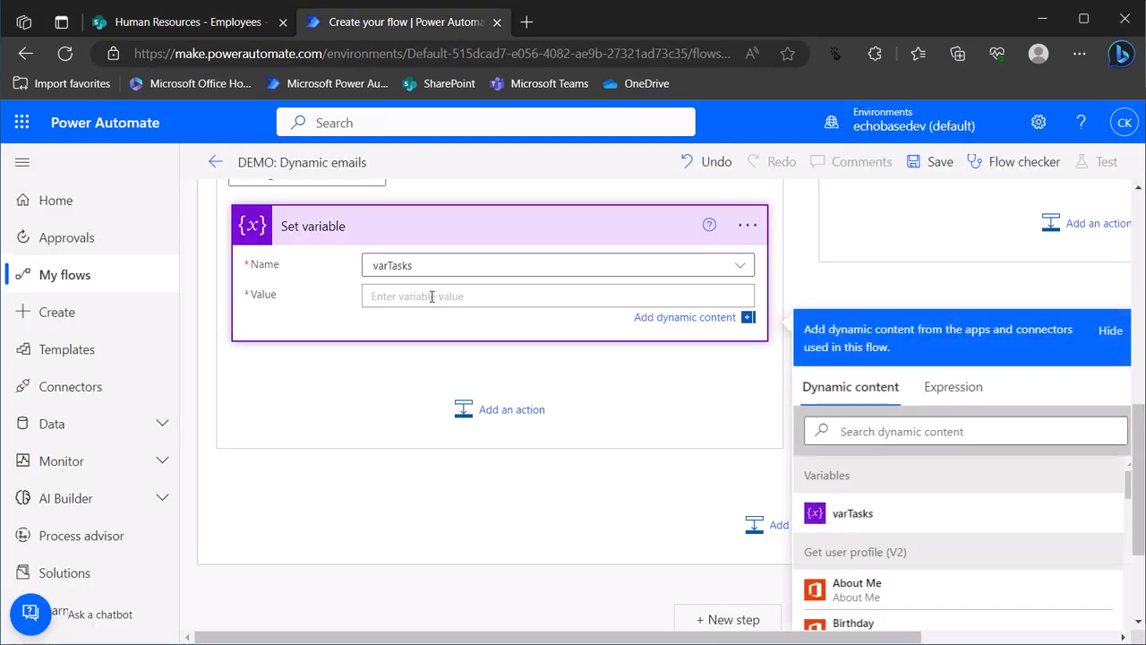
type("<ul> \t<li>Report your own leave hours</li> \t<li>Approve leave time reports submitted by your direct reports</li> \t<li>Complete your weekly project update report</li> \t</ul>")
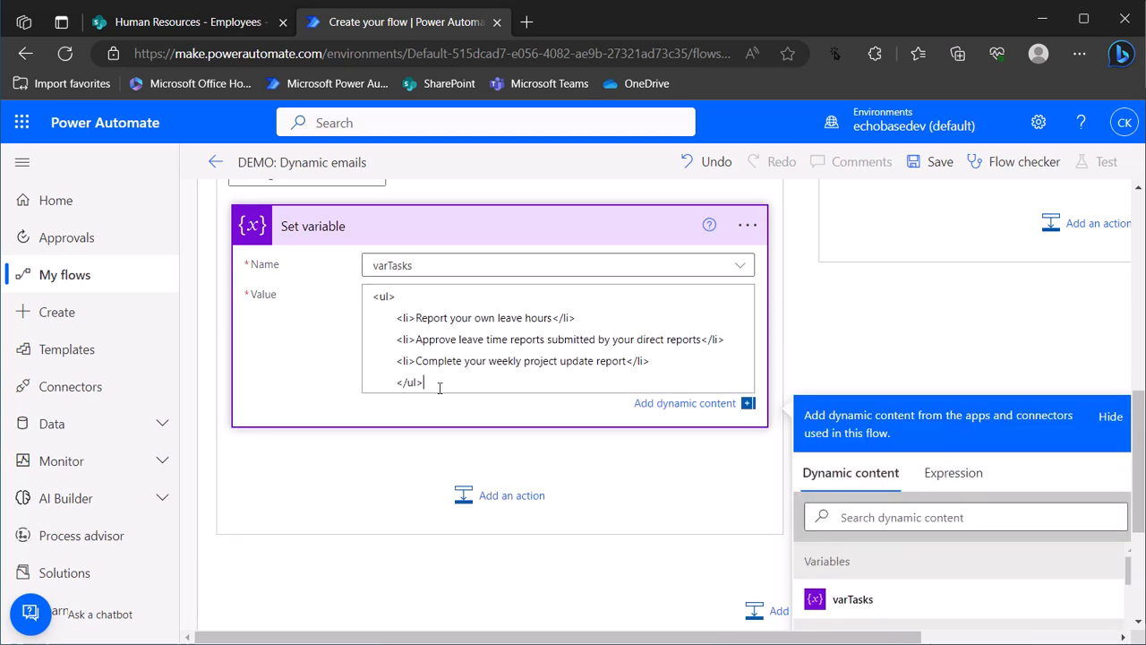
Remove the leading indentation from each line of the pasted manager list
left_click_drag(397, 384, 349, 391)
key("BackSpace")
left_click(375, 317)
key("Delete")
key("Delete")
left_click(376, 360)
key("Delete")
scroll(402, 408, "up", 2)
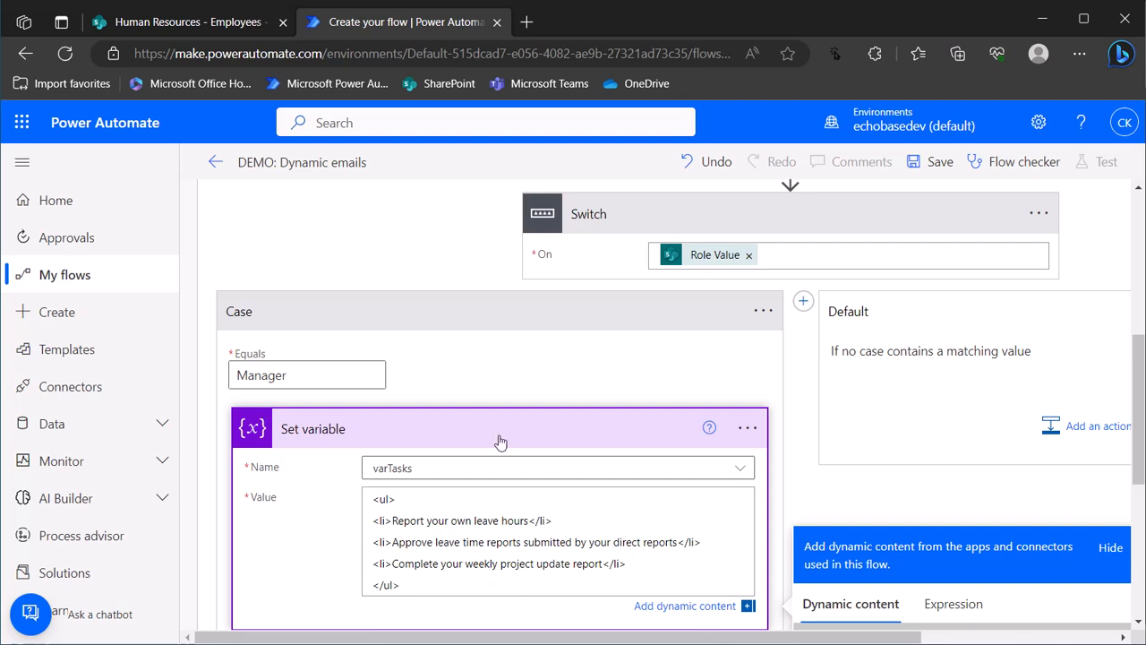
Rename the Set variable step to 'Set varTasks - manager tasks'
left_click(745, 430)
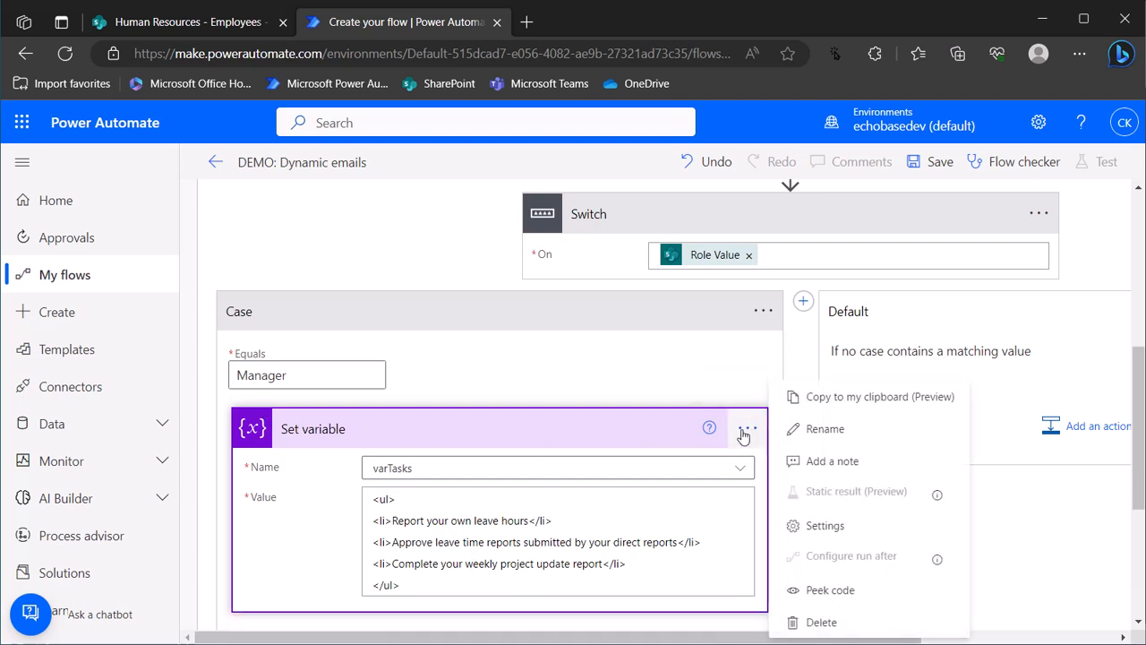
left_click(799, 428)
left_click(358, 430)
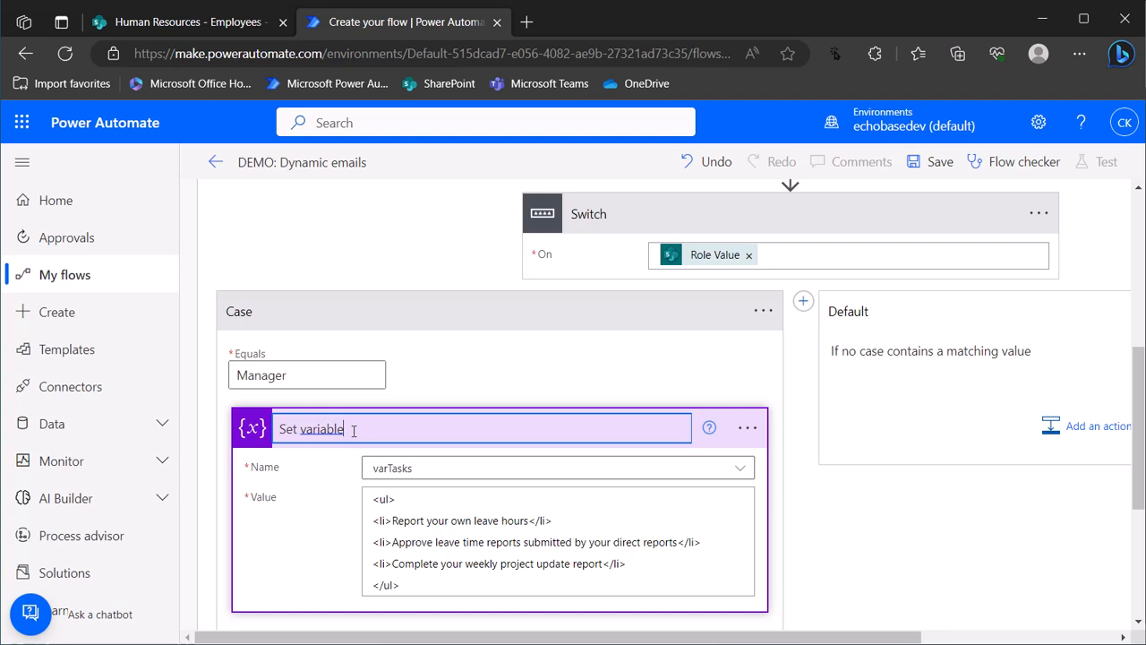
left_click(312, 430)
double_click(313, 430)
type("varTa")
type("ag")
key("BackSpace")
key("BackSpace")
key("BackSpace")
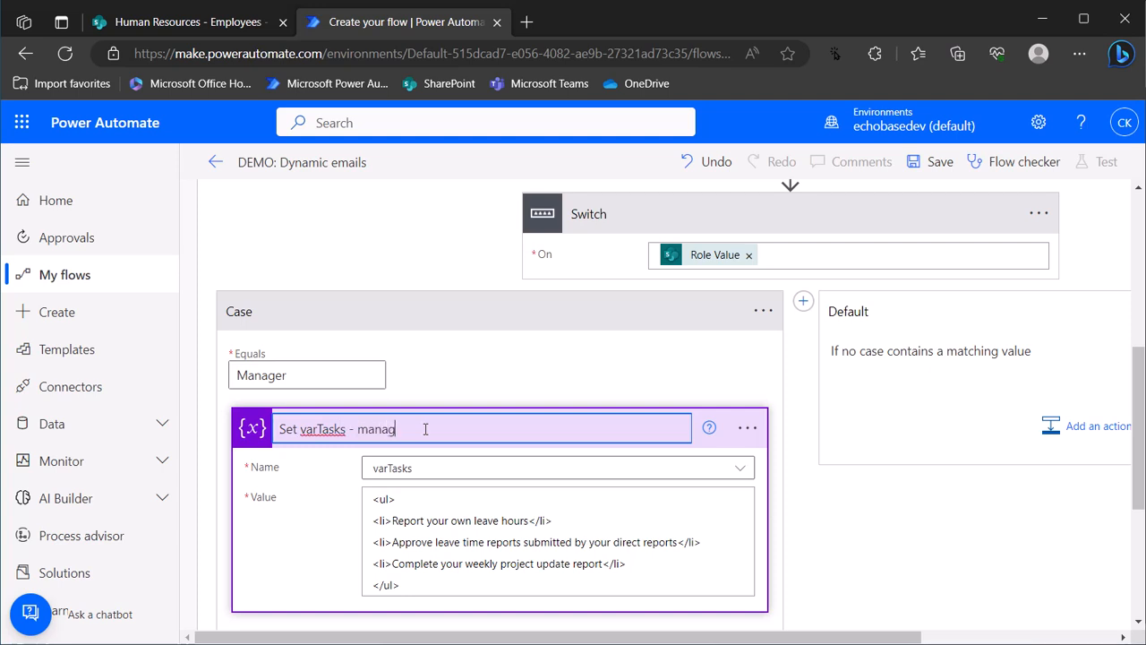
type("anager tasks")
key("Return")
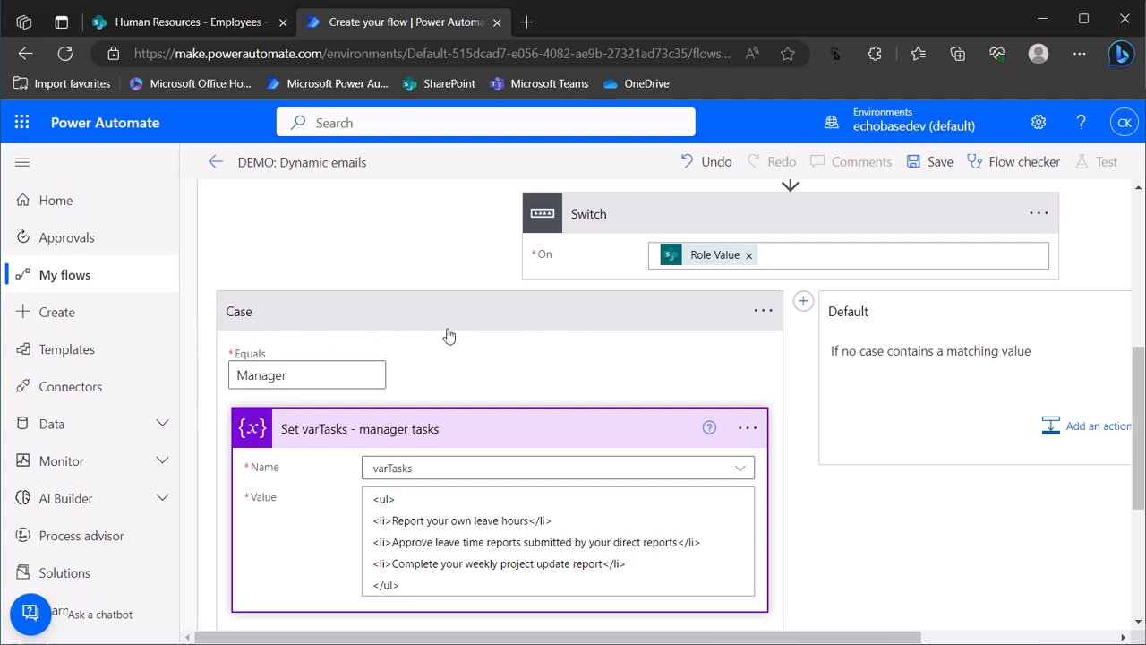
Rename the first case to 'Case - manager'
left_click(762, 309)
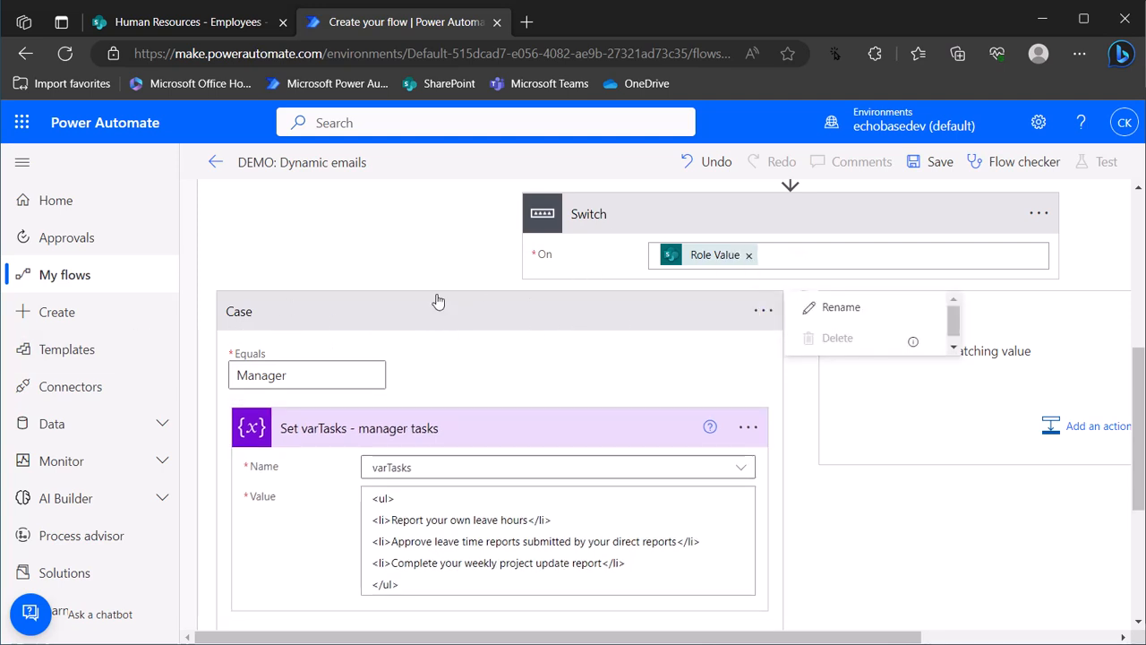
left_click(840, 307)
left_click(332, 314)
type("- manager")
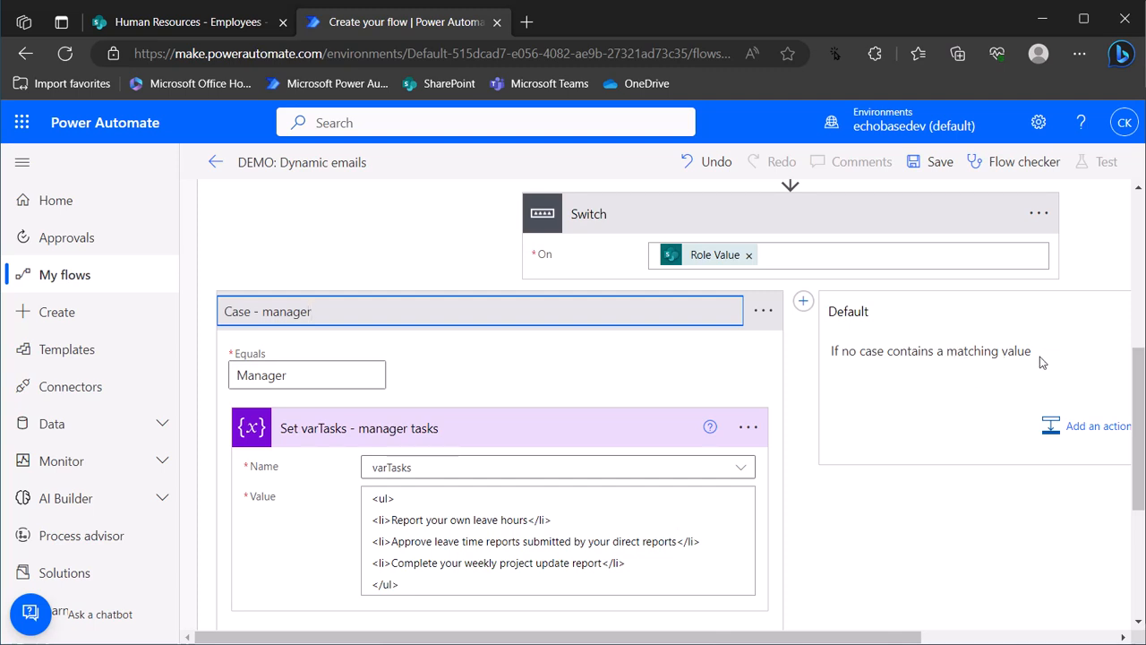
Add a second Switch case matching Staff and title it 'Case - staff'
left_click(804, 302)
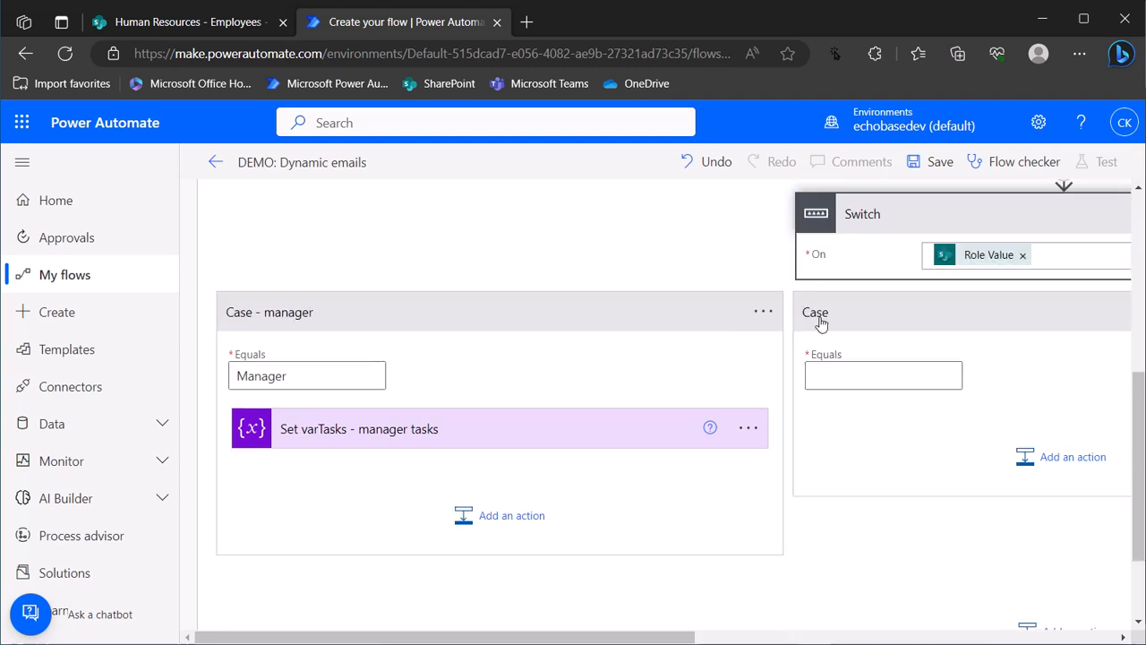
left_click(825, 367)
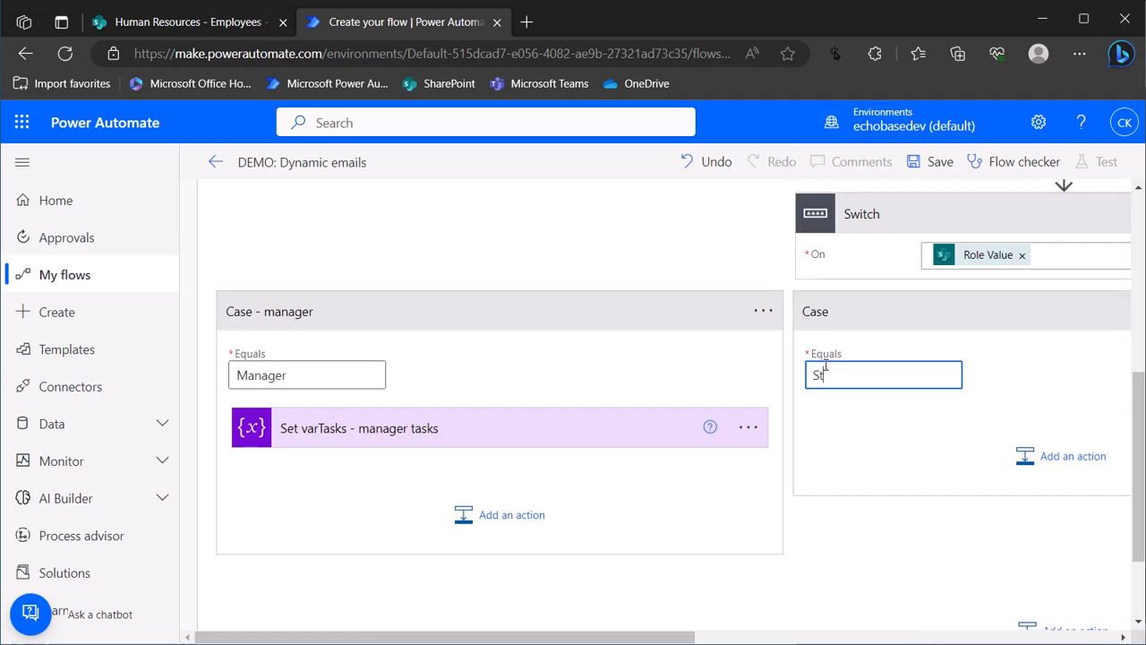
left_click_drag(678, 637, 883, 637)
left_click(916, 313)
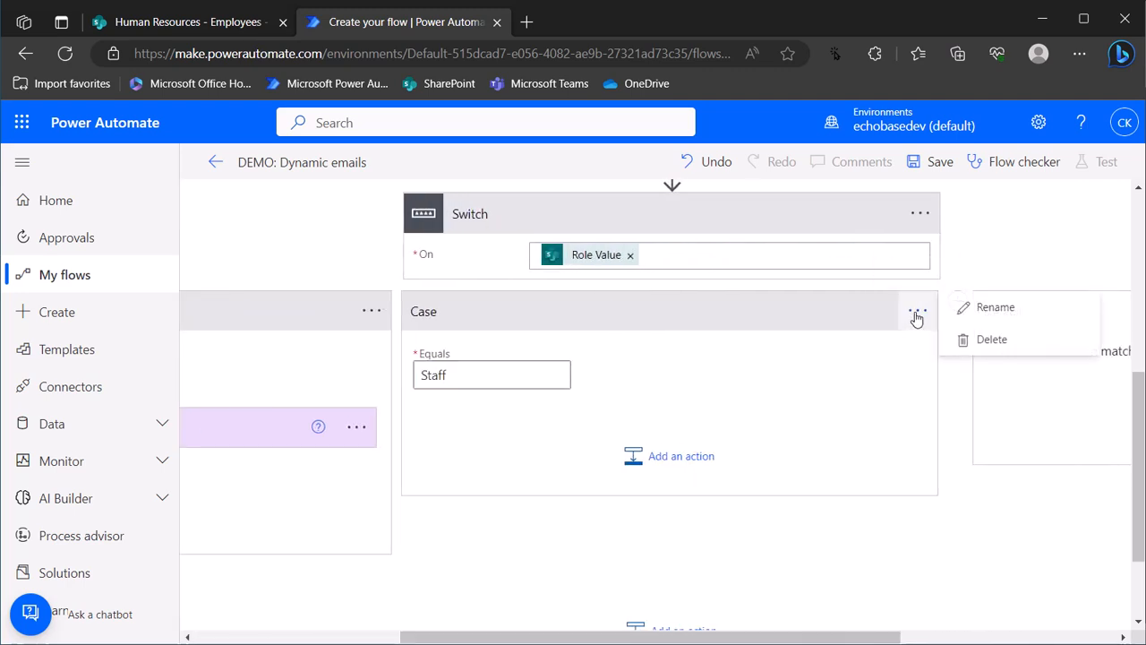
left_click(991, 306)
left_click(508, 317)
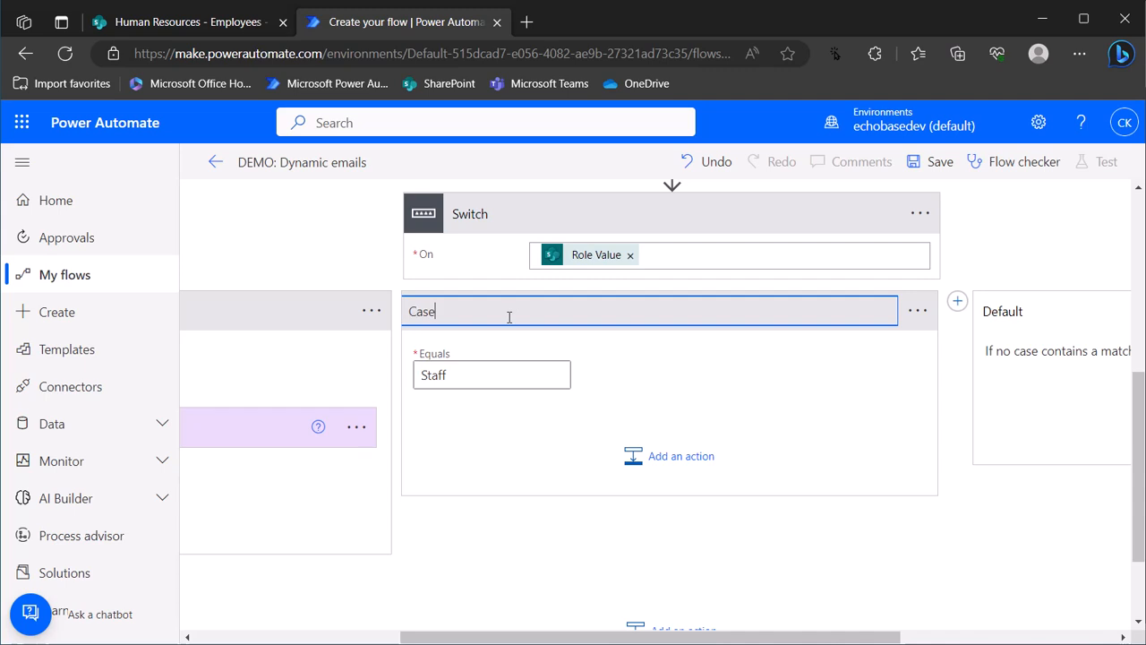
type("- staff")
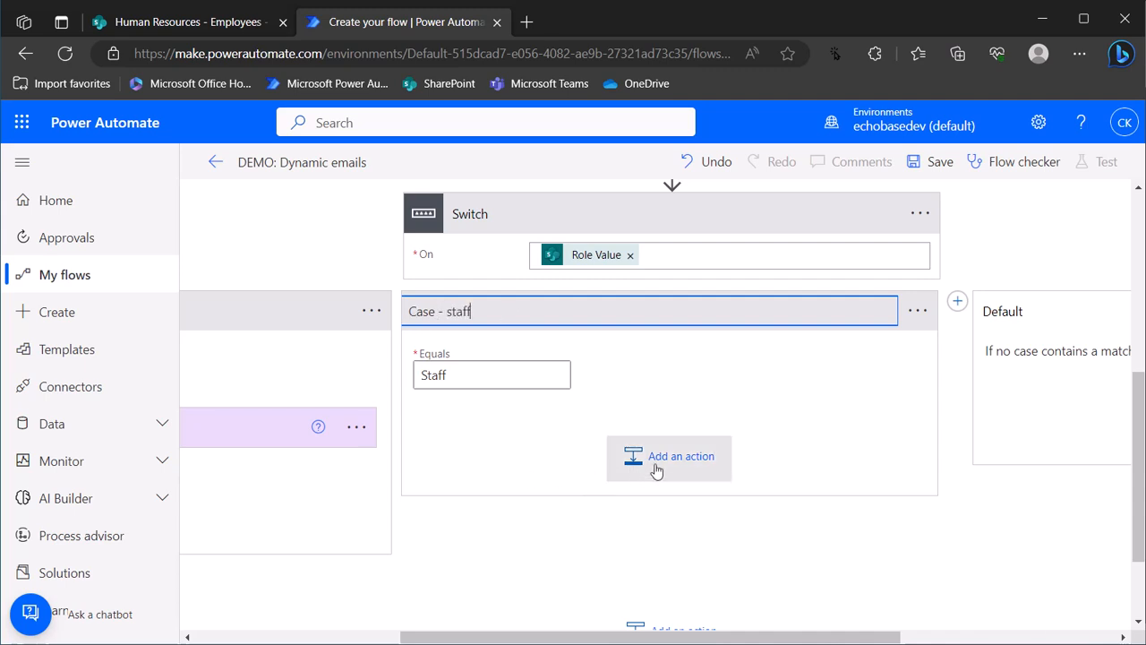
key("Return")
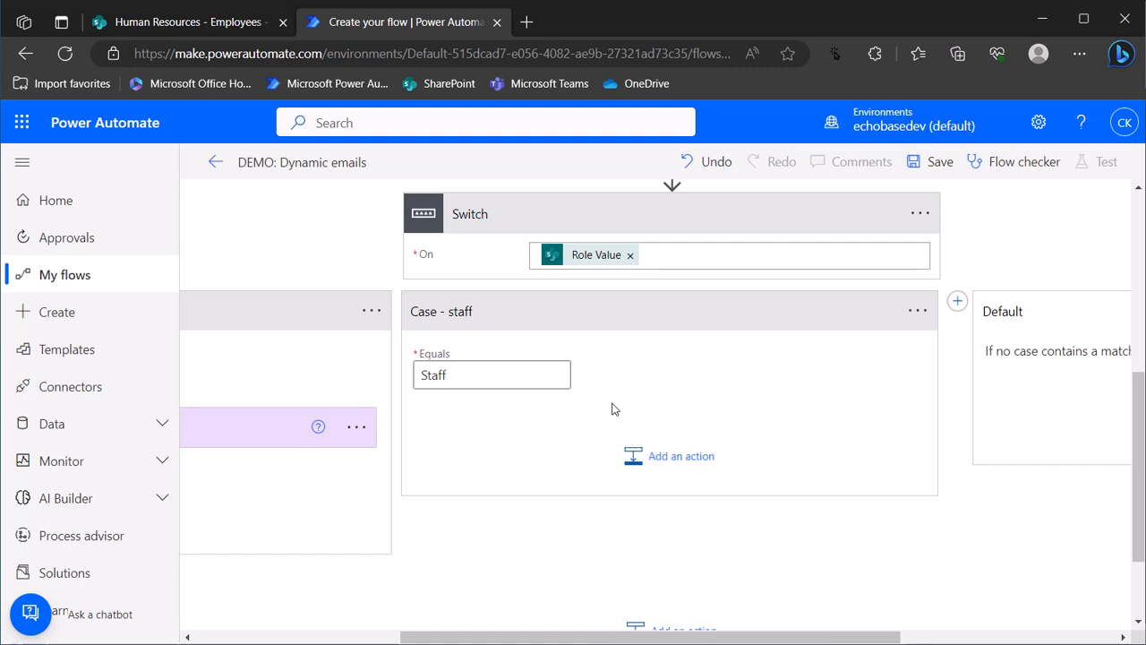
Add a Set variable step targeting varTasks inside Case - staff
left_click(664, 456)
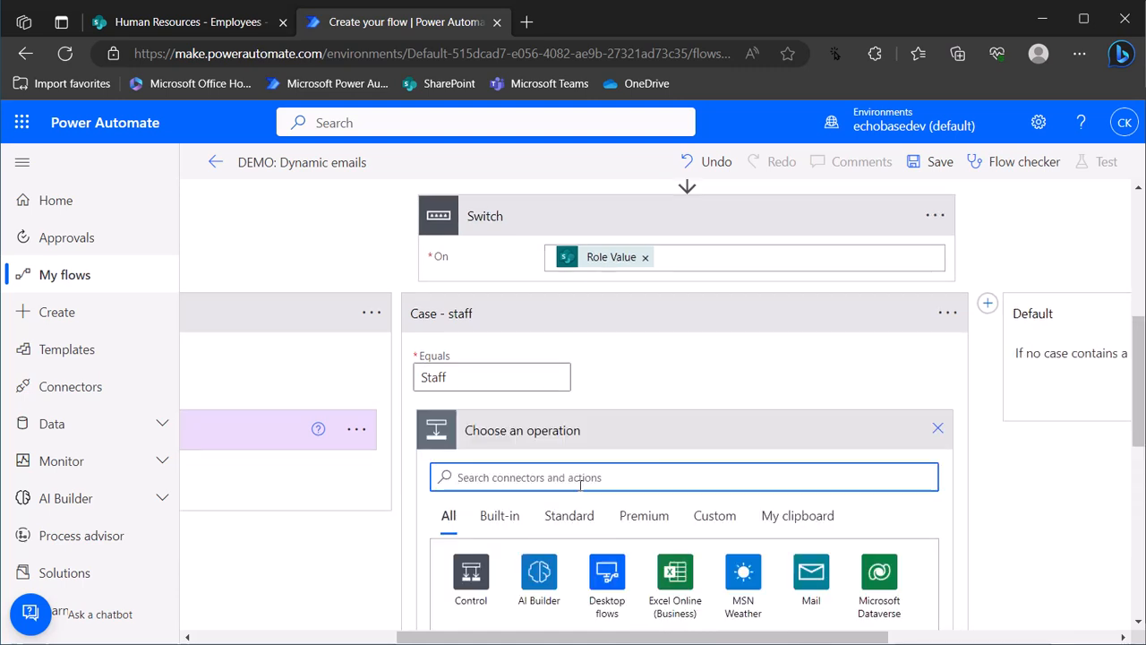
type("set variable")
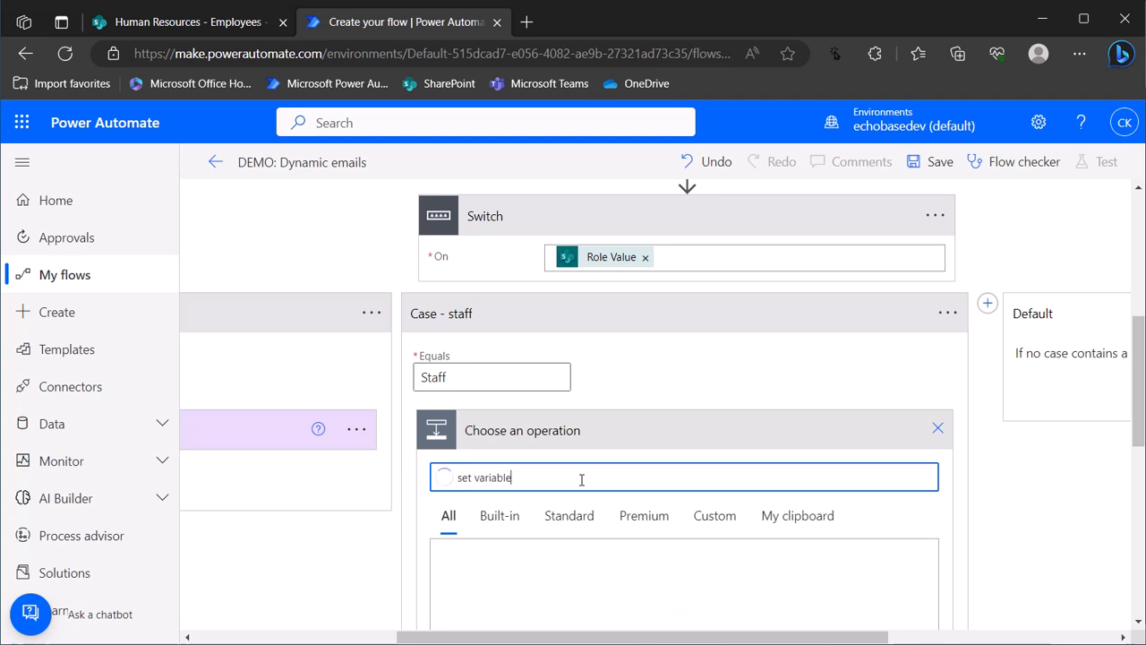
scroll(582, 479, "down", 4)
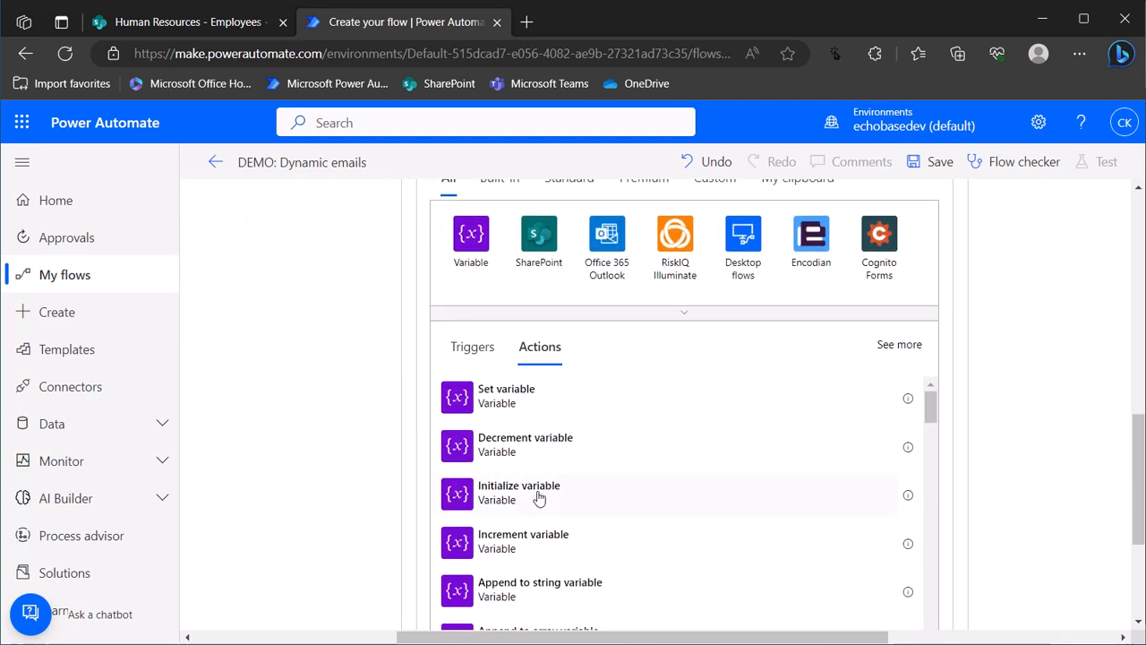
left_click(493, 400)
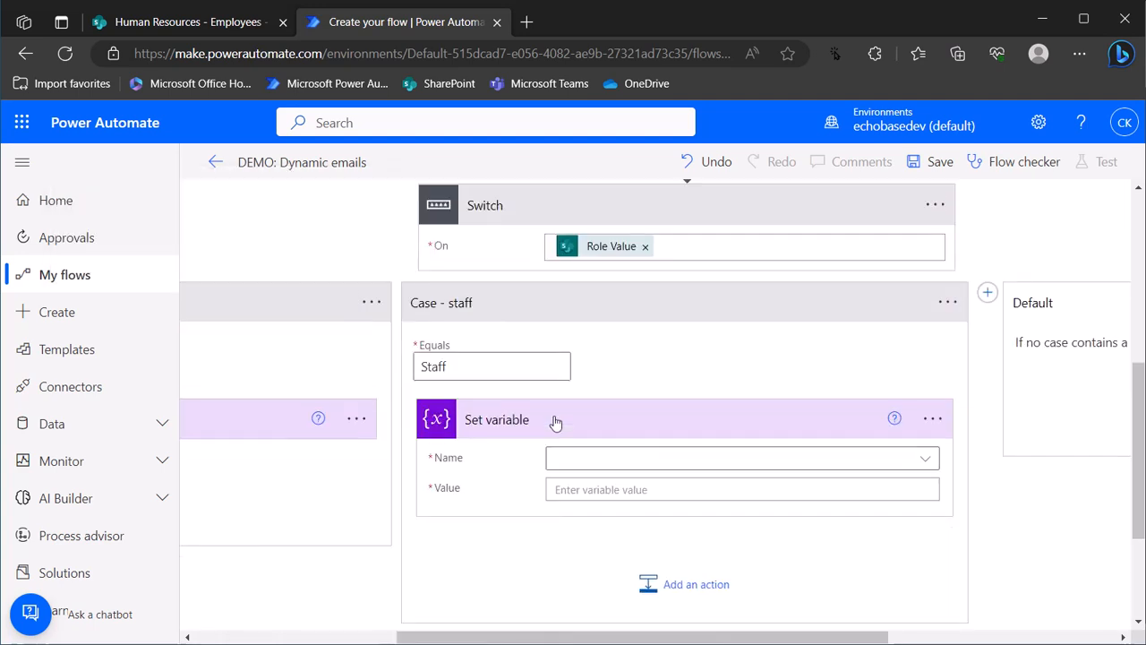
left_click(639, 471)
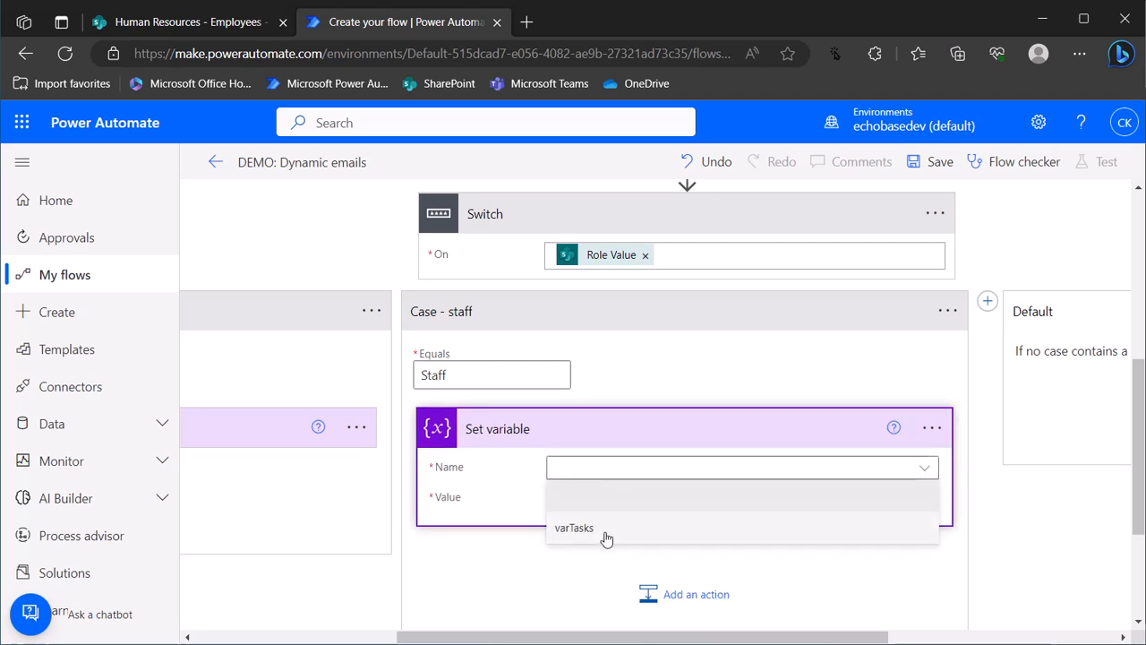
left_click(609, 535)
Rename the new step to 'Set varTasks - staff tasks'
left_click(934, 427)
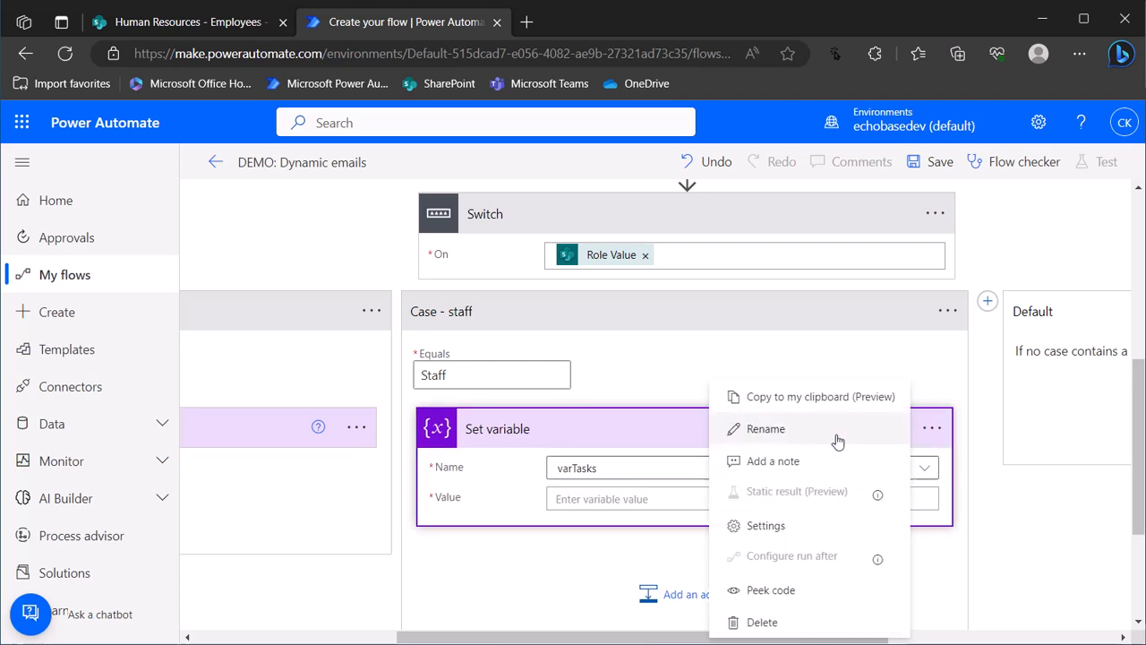
left_click(766, 429)
left_click(487, 434)
left_click_drag(499, 431, 635, 431)
key("BackSpace")
type("Tasks - sta")
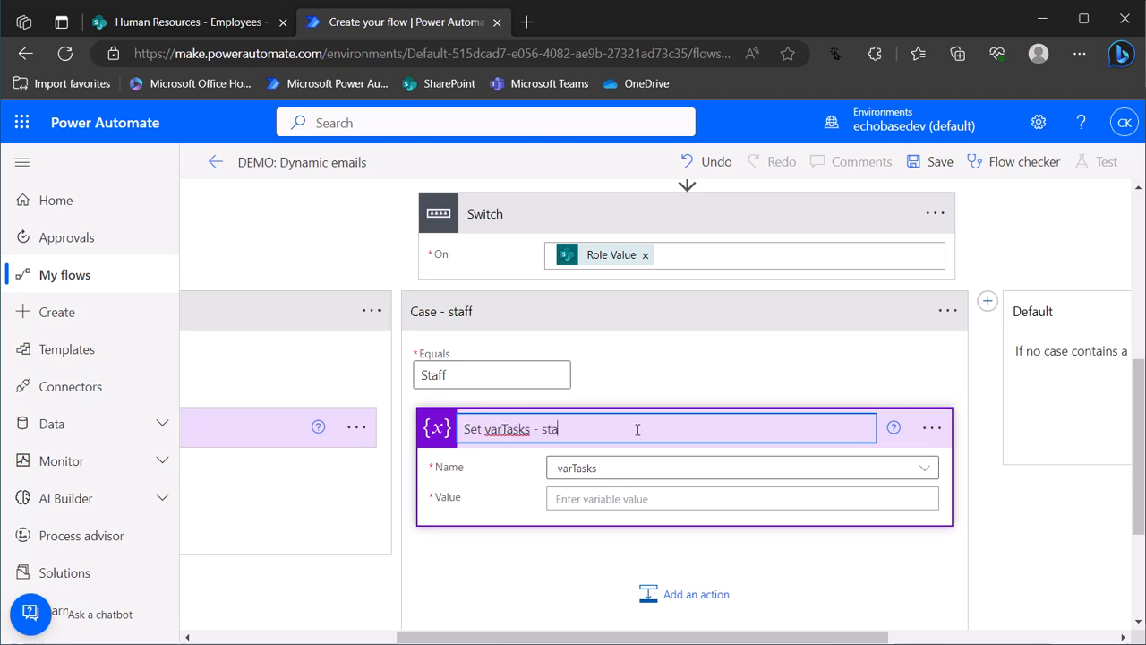
type("ff tasks")
key("alt+Tab")
key("alt+Tab")
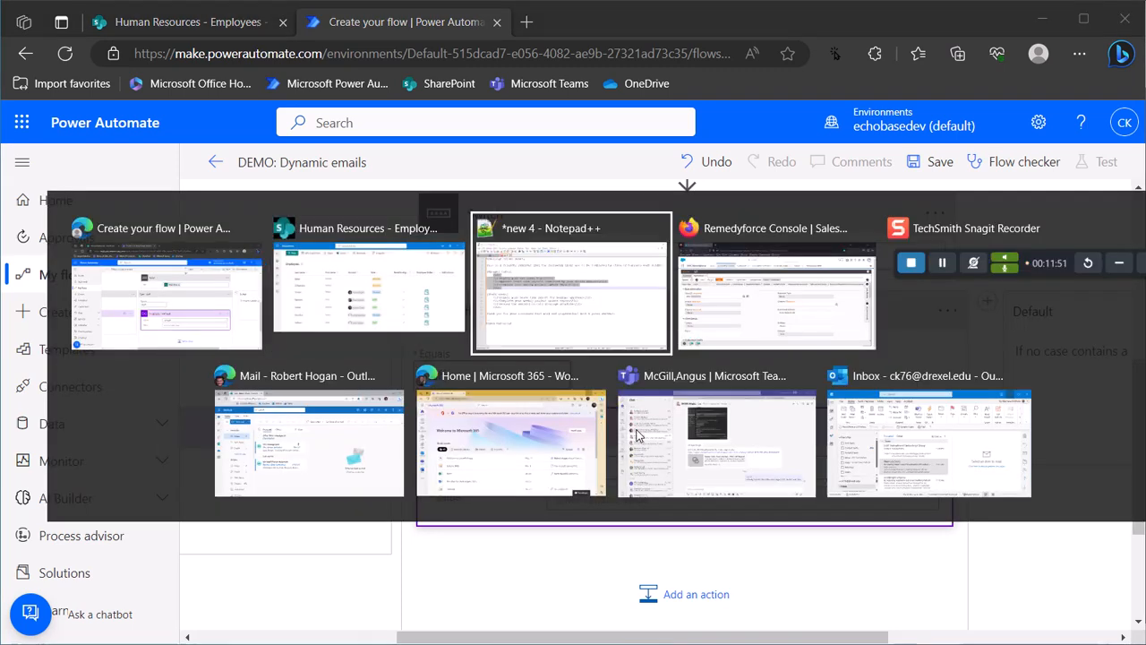
Paste the staff task list from Notepad++ into the varTasks Value and unindent its lines
left_click_drag(104, 331, 182, 398)
key("ctrl+c")
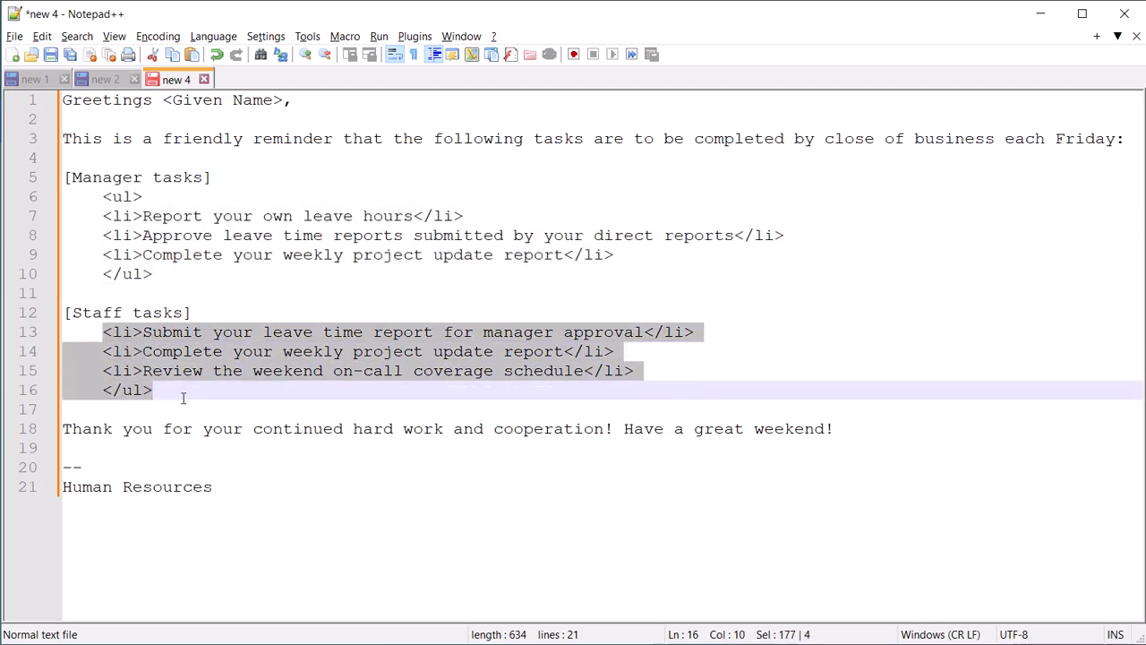
key("alt+Tab")
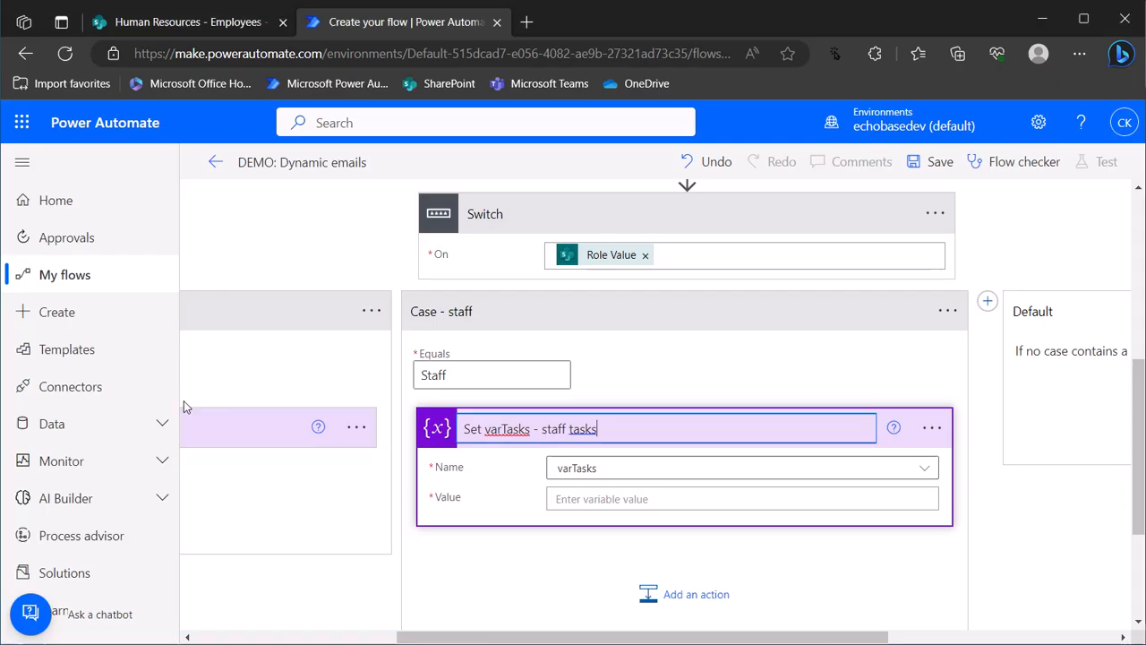
left_click(578, 500)
key("ctrl+v")
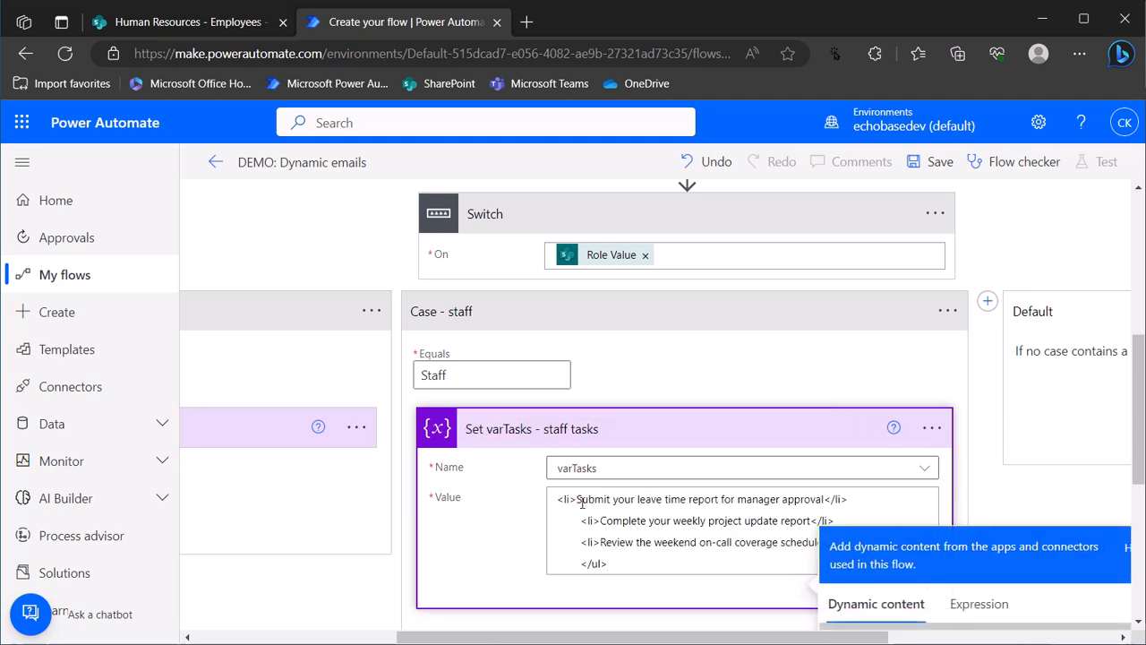
key("BackSpace")
key("Down")
key("Delete")
key("Delete")
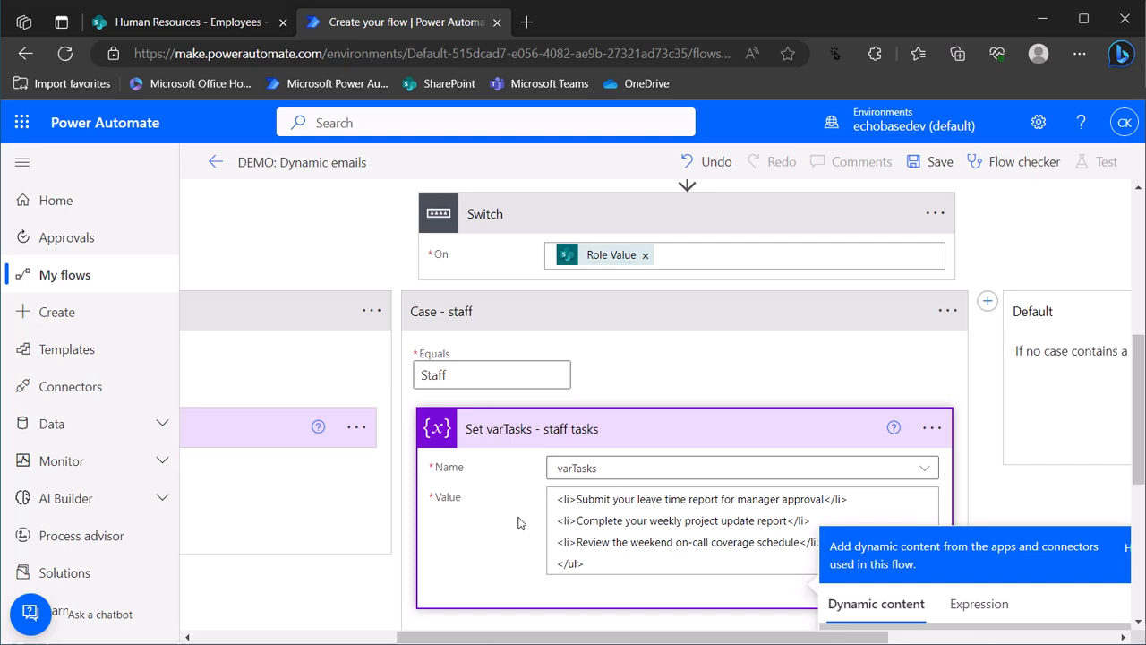
scroll(517, 523, "up", 1)
scroll(537, 448, "down", 3)
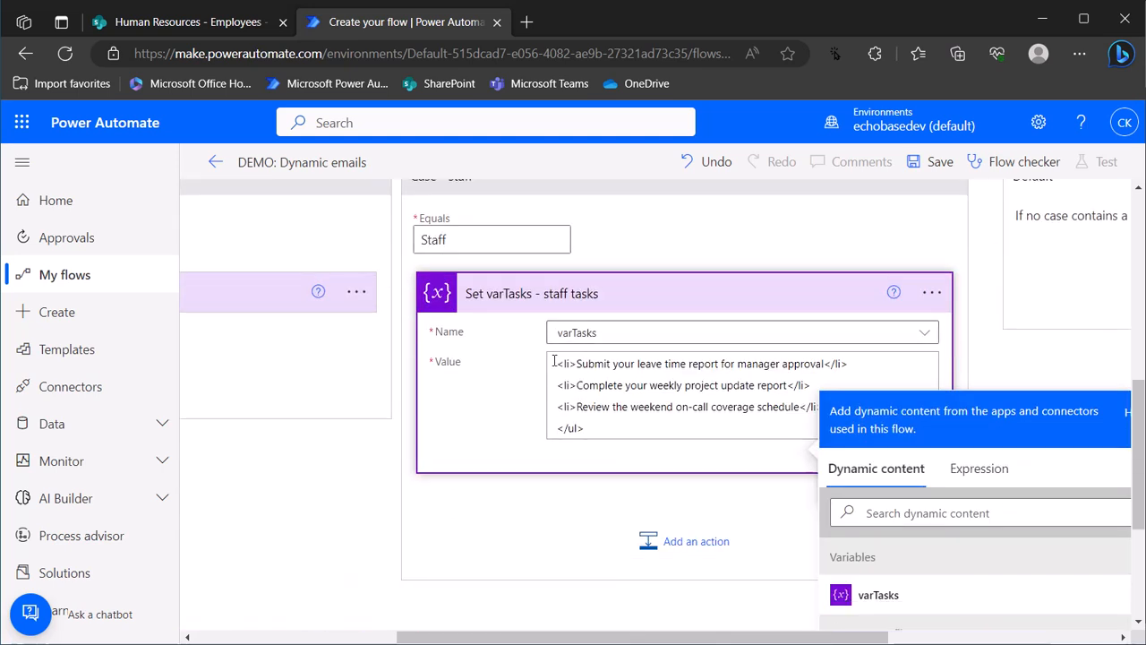
Add the opening <ul> tag on its own line at the start, then collapse the step
left_click(557, 363)
type("<ul>")
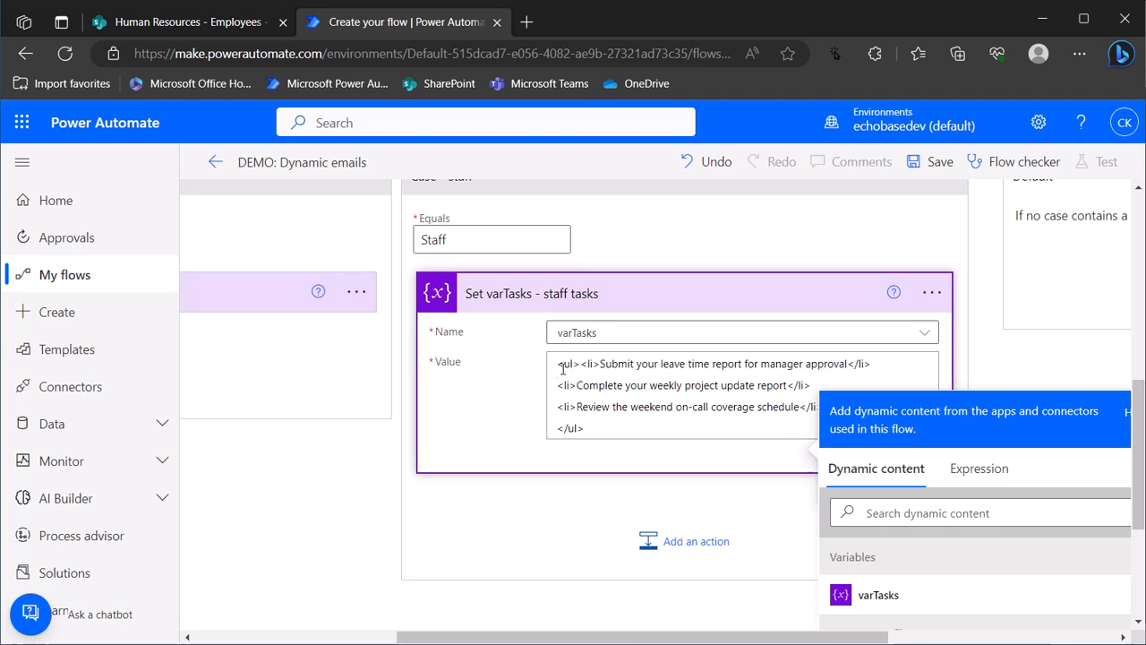
key("Return")
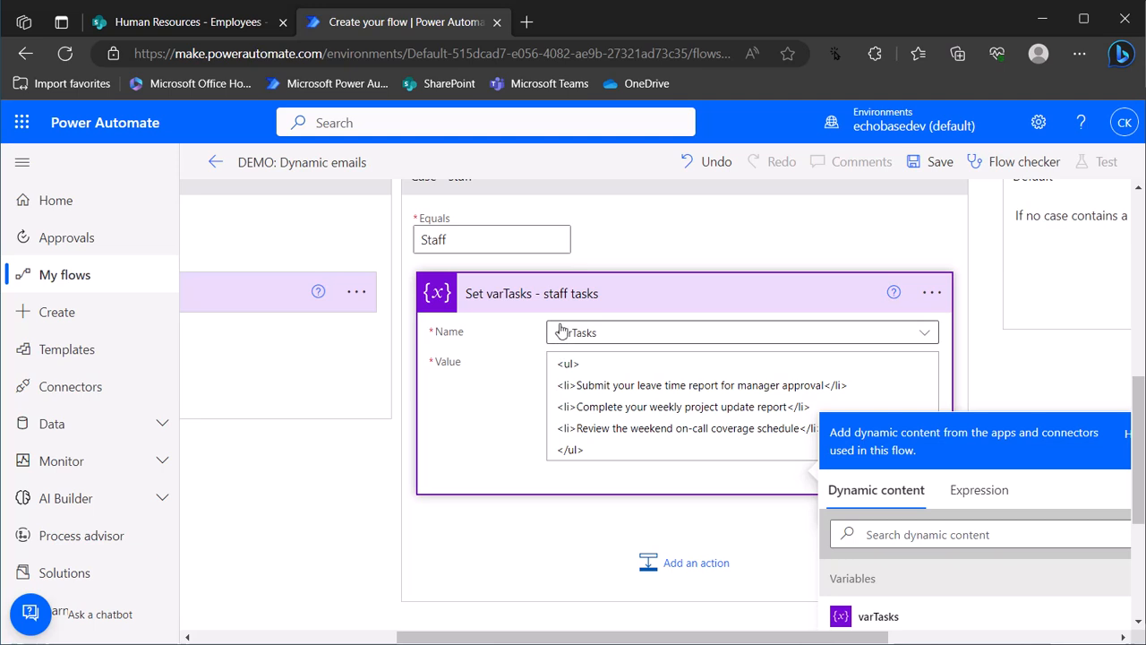
scroll(586, 448, "up", 2)
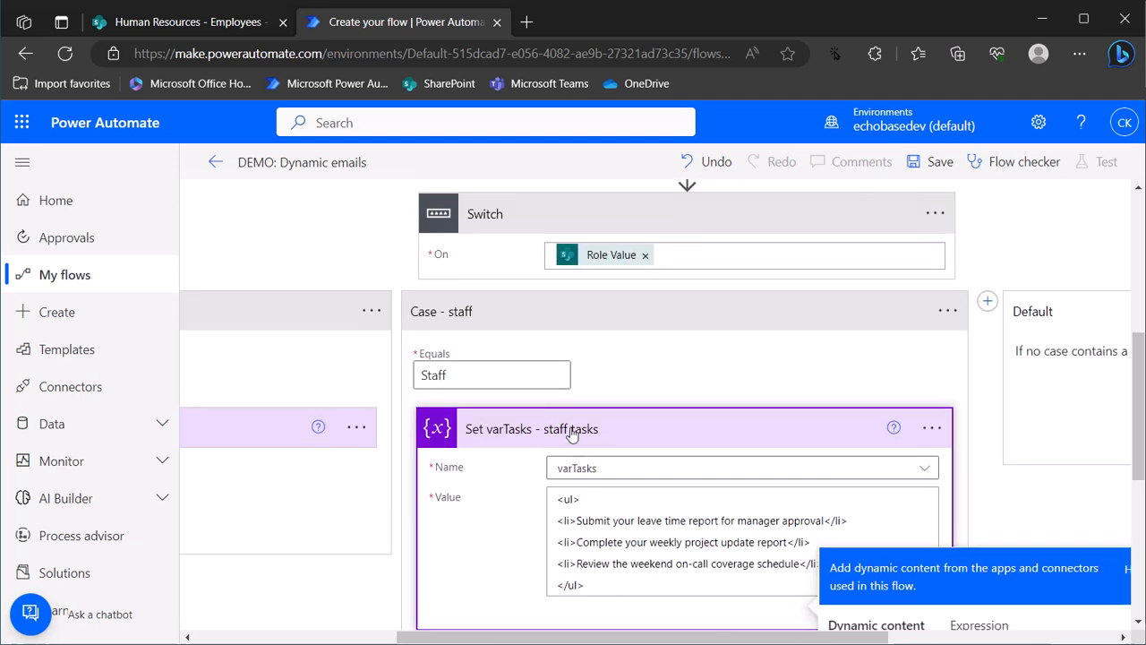
left_click(693, 417)
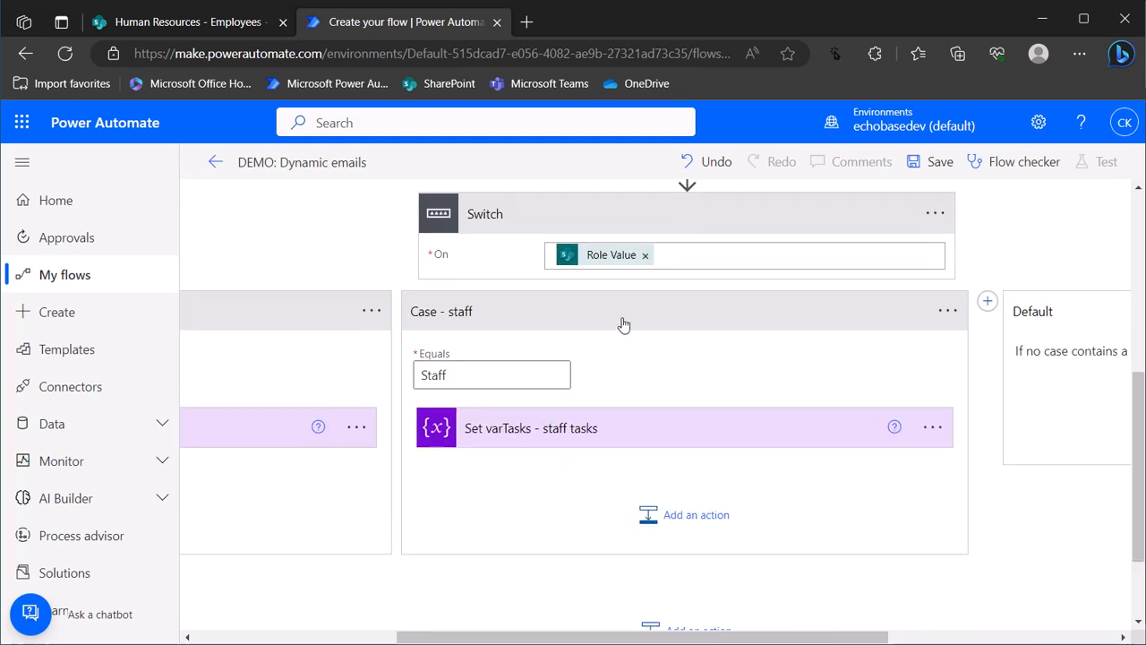
Collapse Case - staff, Case - manager and the Switch, cancelling a stray Add an action in Case - manager
left_click(599, 317)
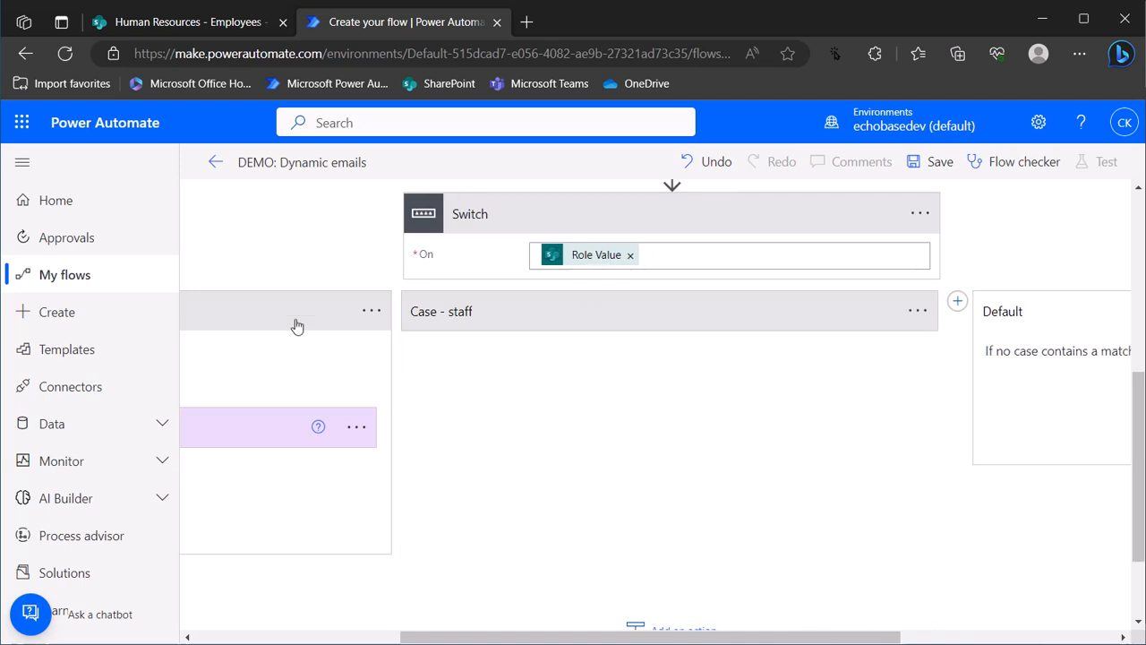
left_click(299, 326)
left_click(551, 206)
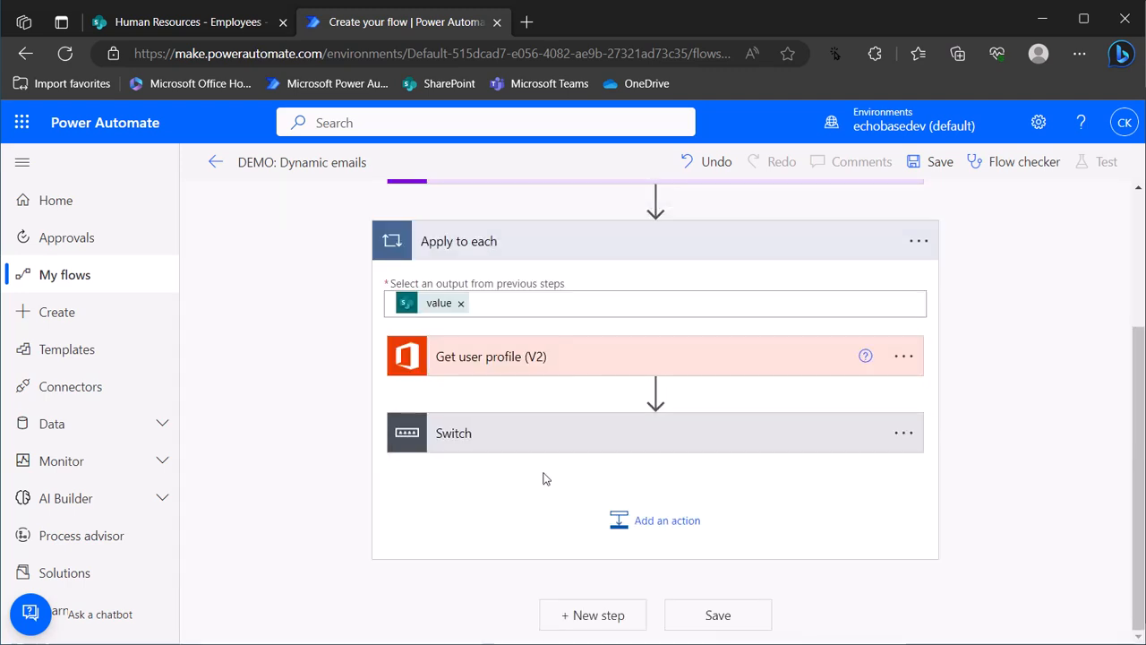
left_click(571, 444)
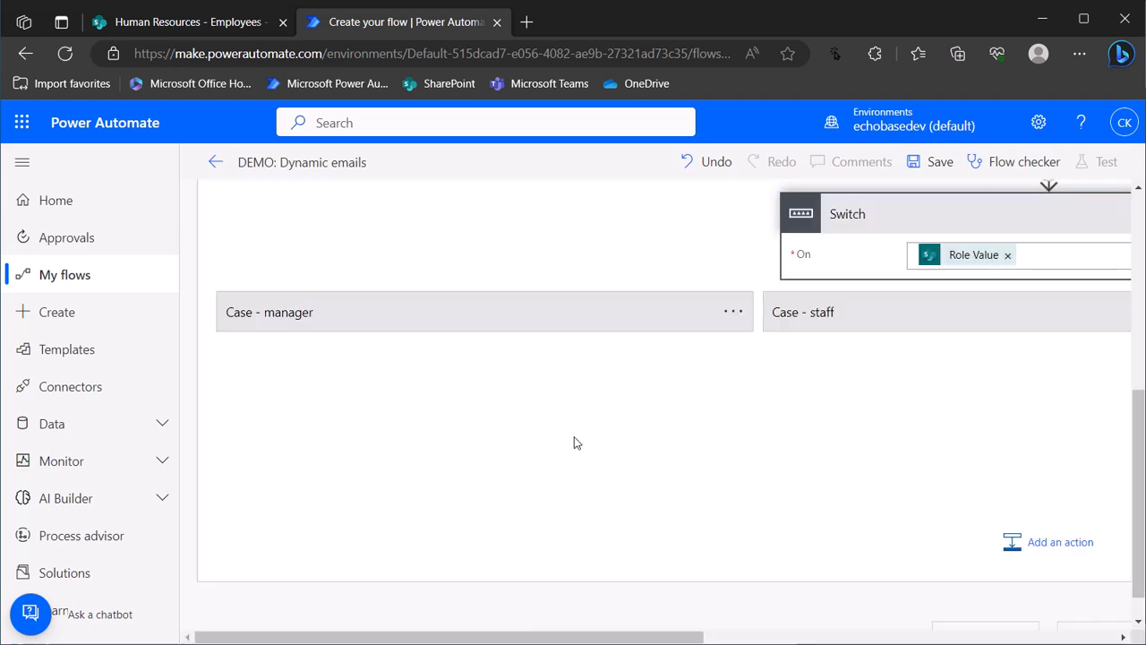
left_click(464, 323)
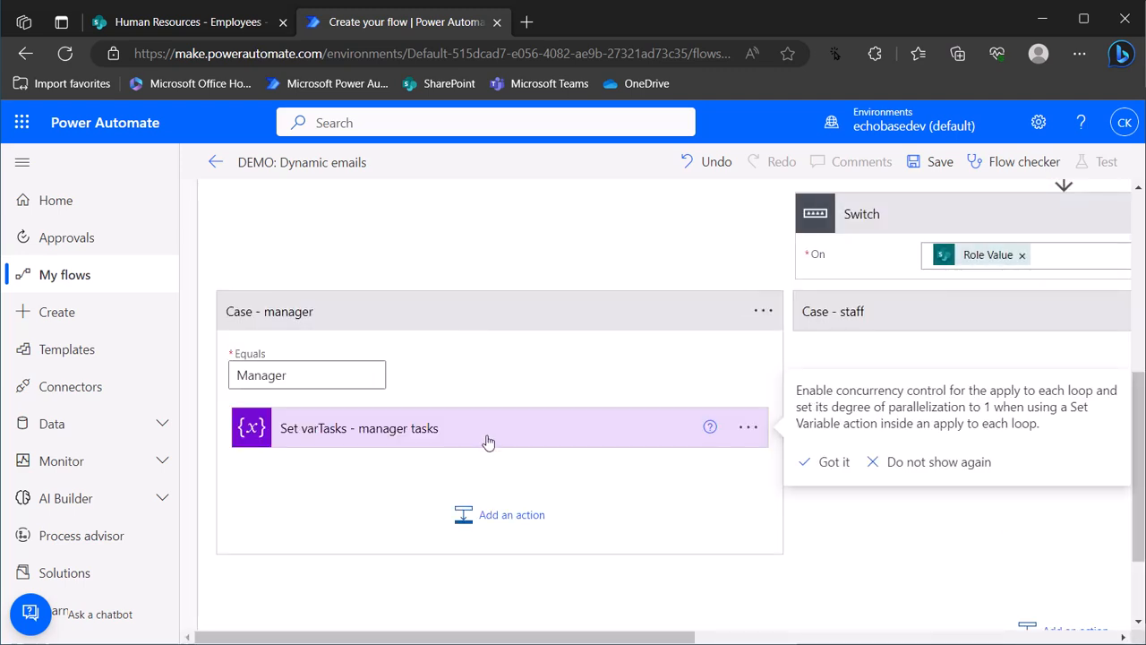
left_click(507, 516)
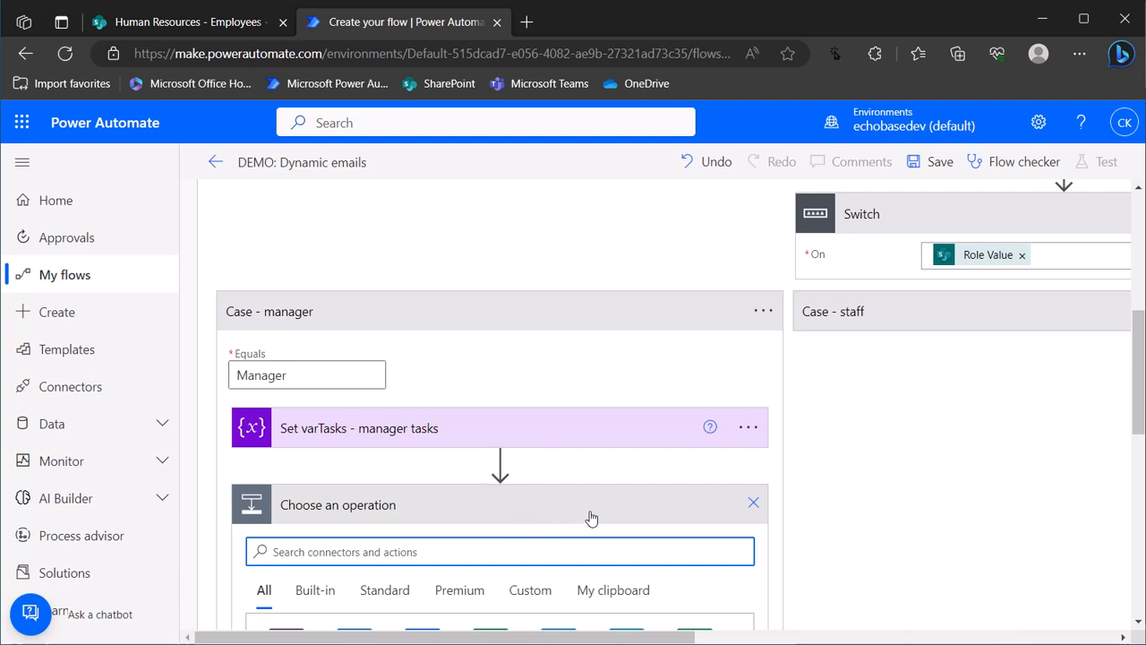
left_click(751, 510)
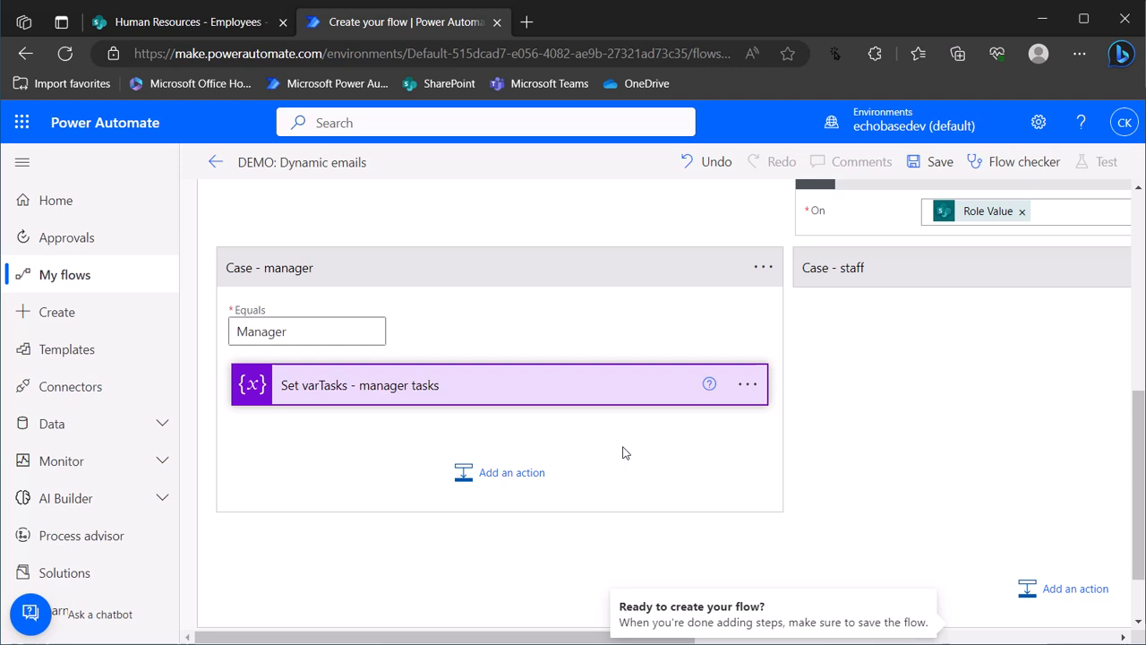
left_click(553, 282)
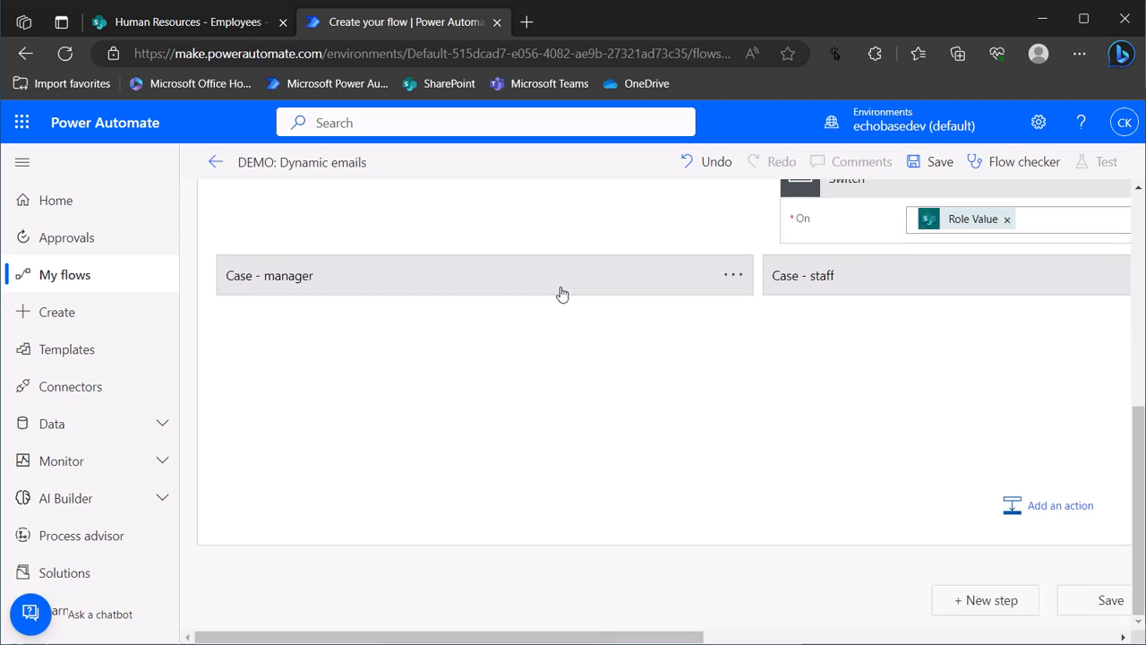
scroll(737, 266, "up", 3)
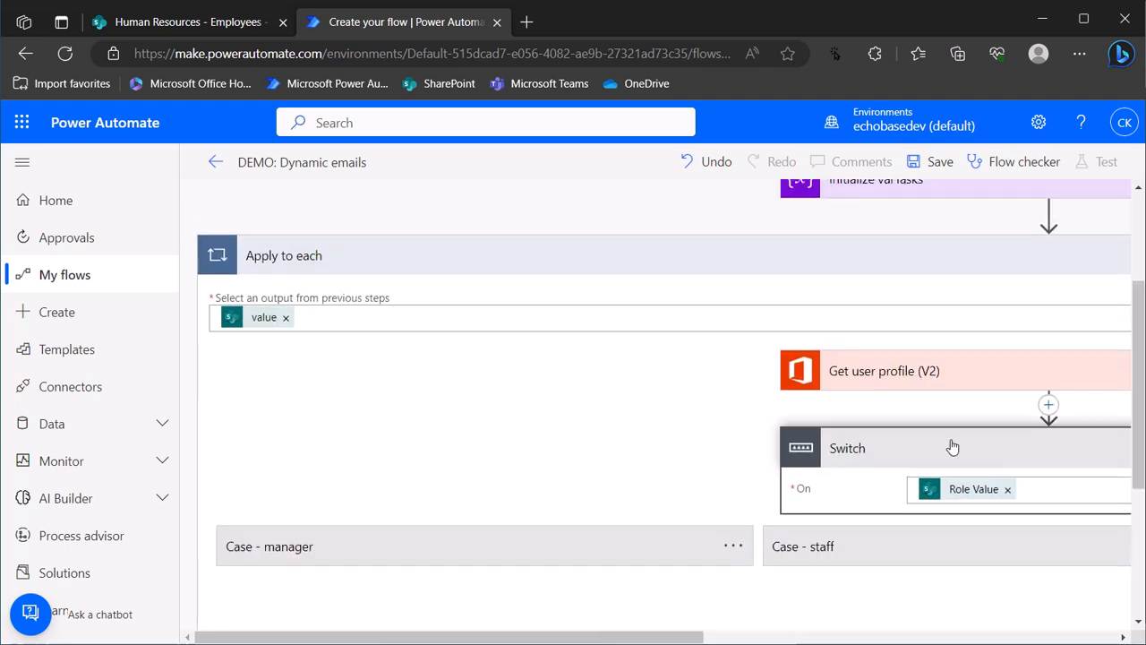
left_click(947, 444)
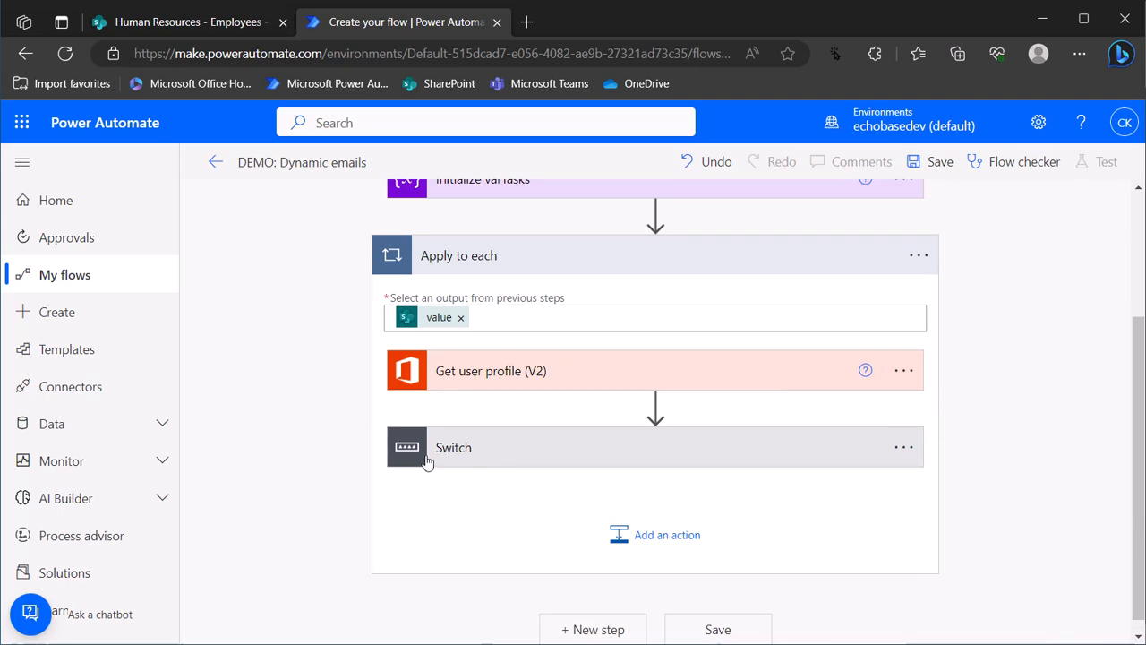
Add a 'Send an email from a shared mailbox (V2)' action after the Switch
left_click(670, 533)
type("send email shared")
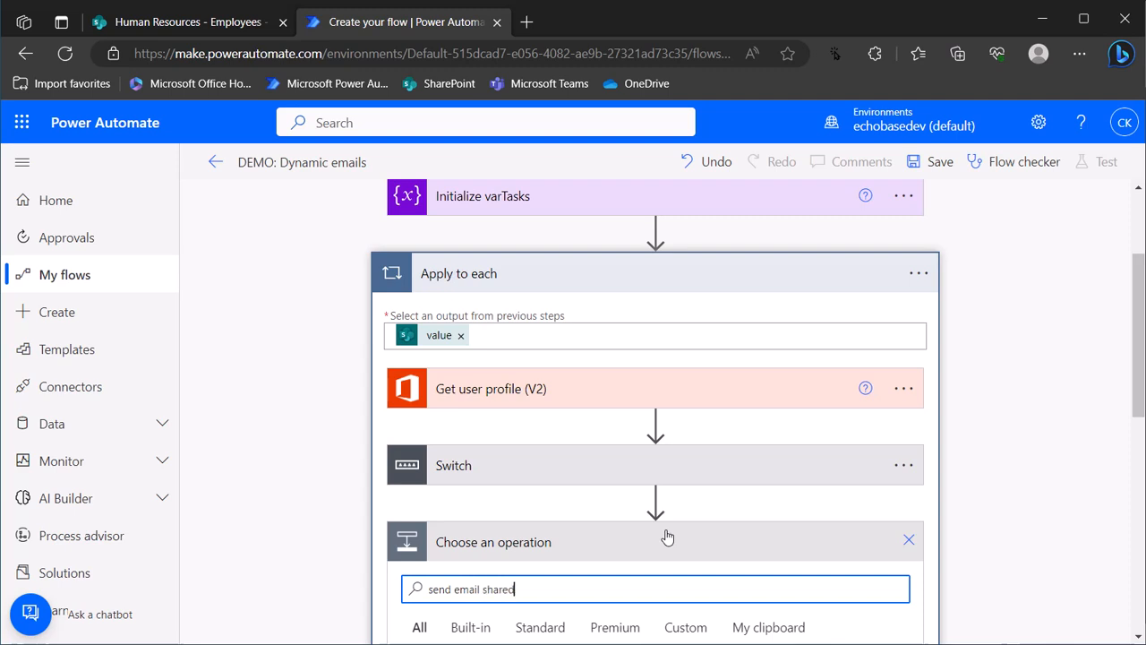
scroll(662, 533, "down", 4)
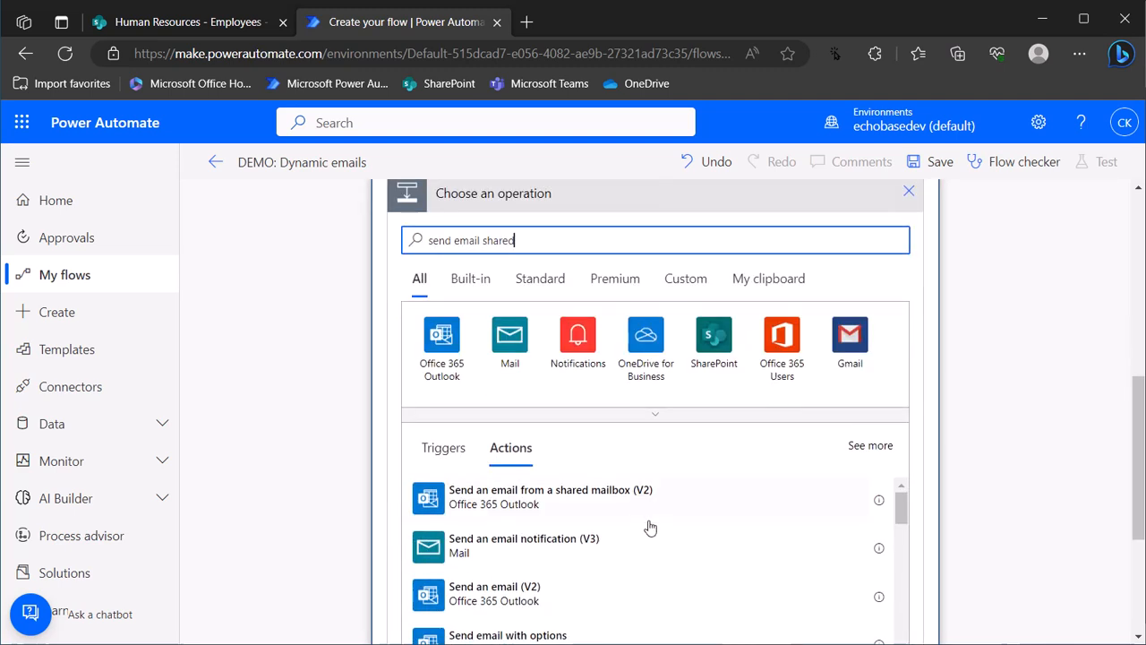
left_click(483, 495)
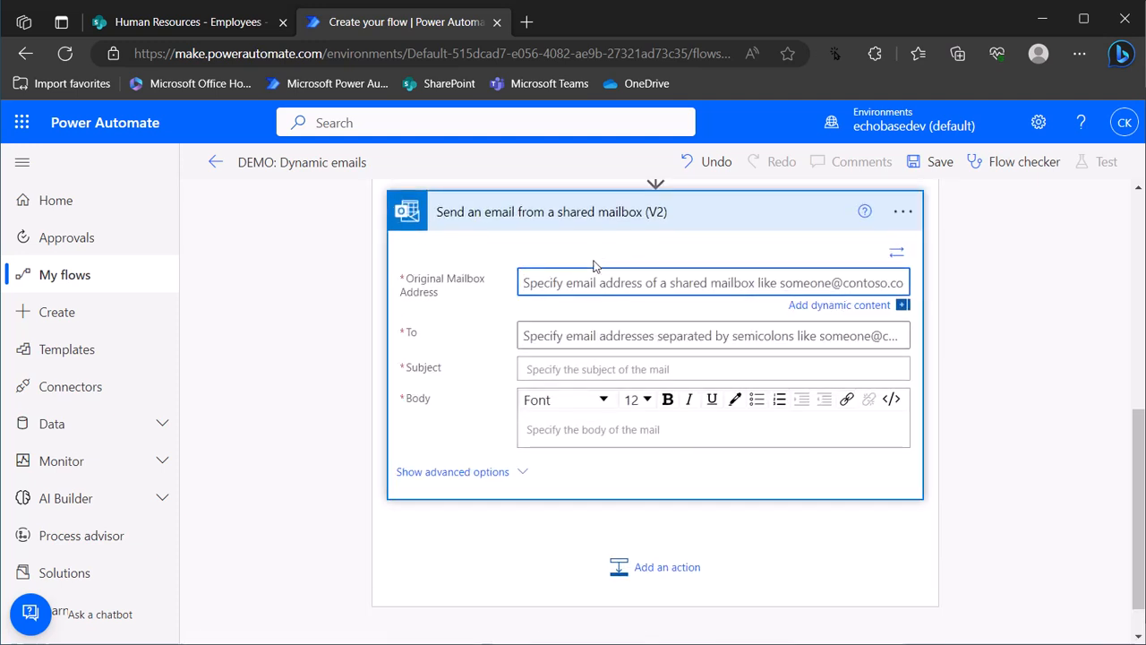
Send from the HR Benefits mailbox to the user profile's Mail address
type("hrbene")
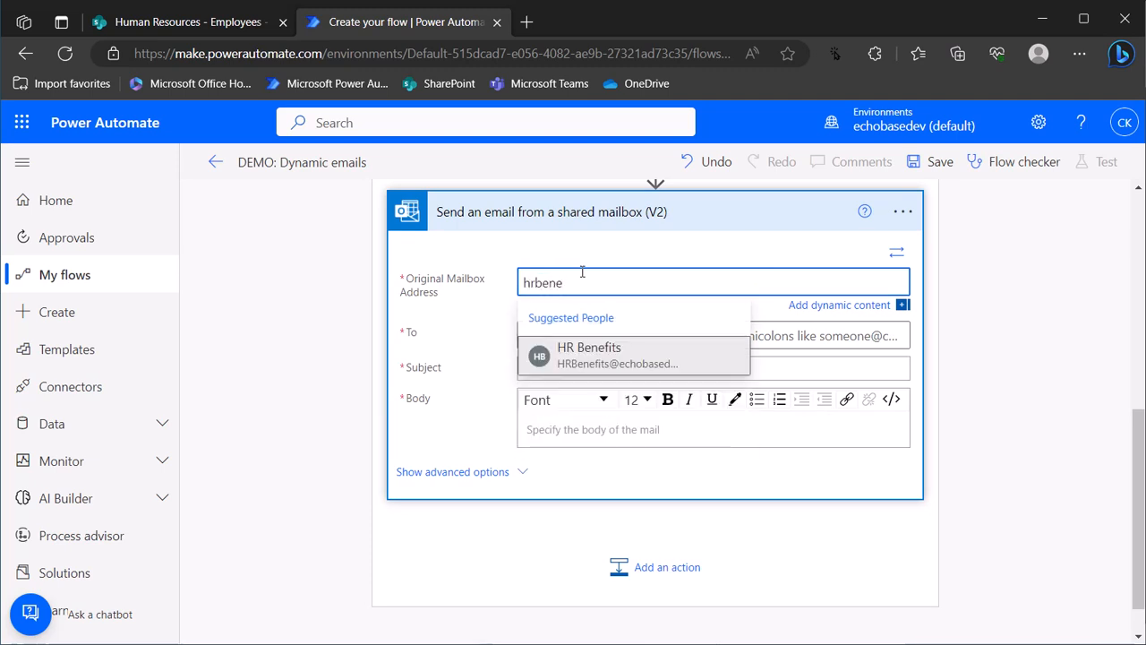
left_click(565, 364)
left_click(553, 335)
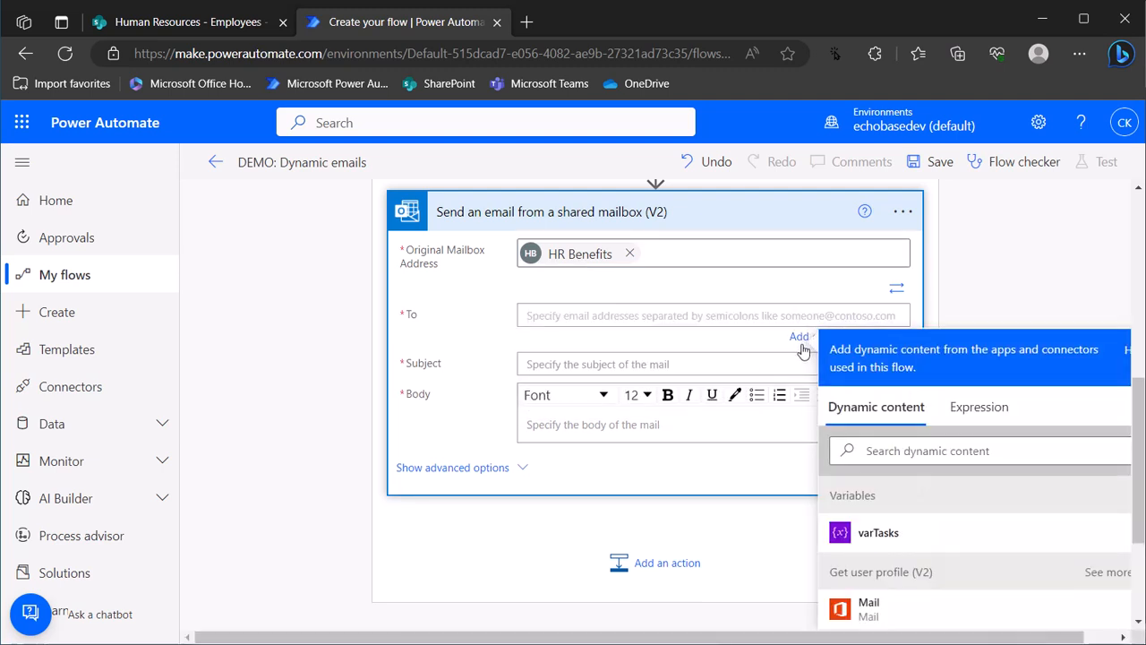
scroll(958, 510, "down", 1)
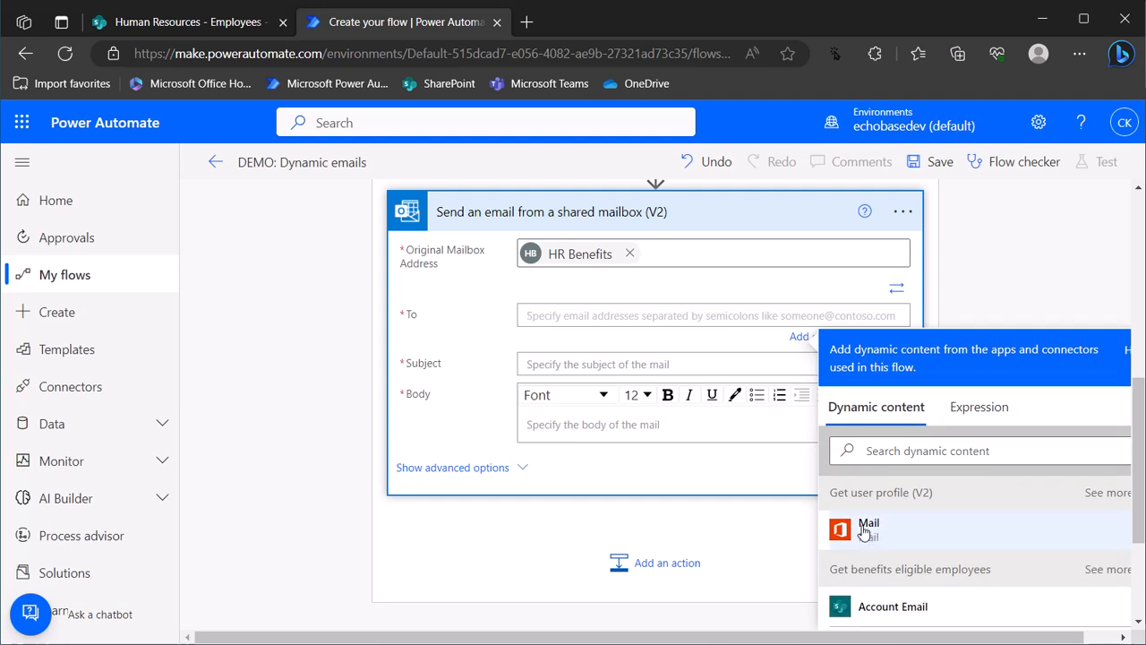
left_click(869, 524)
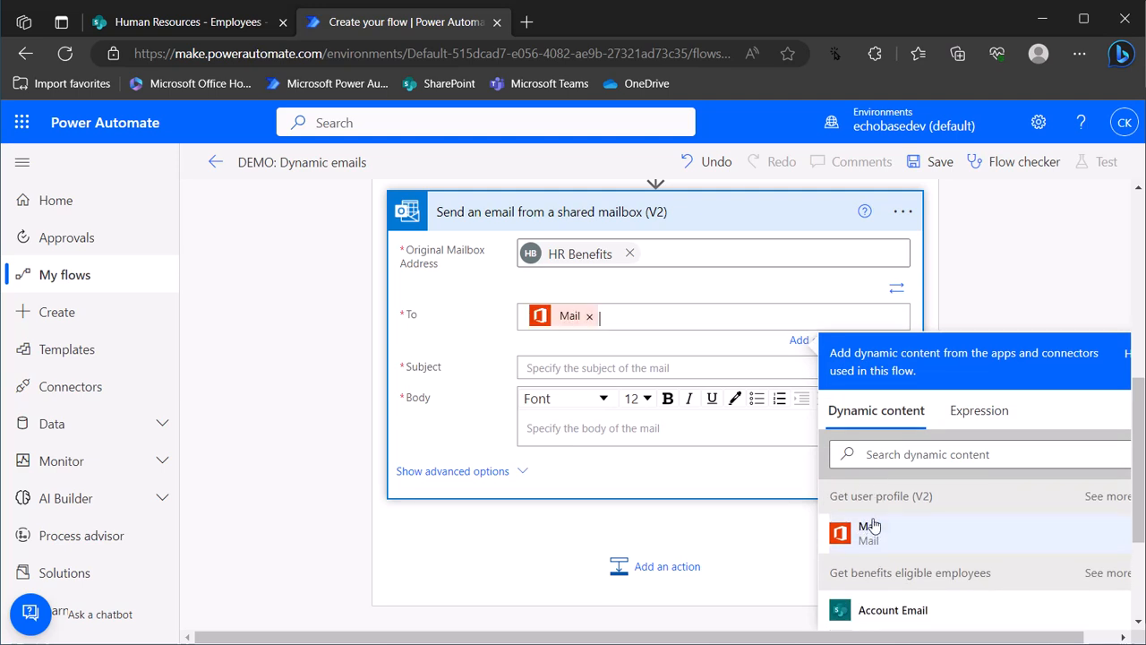
Begin the subject 'Weekly HR Reminders' and copy the greeting and reminder sentence from Notepad++
left_click(669, 367)
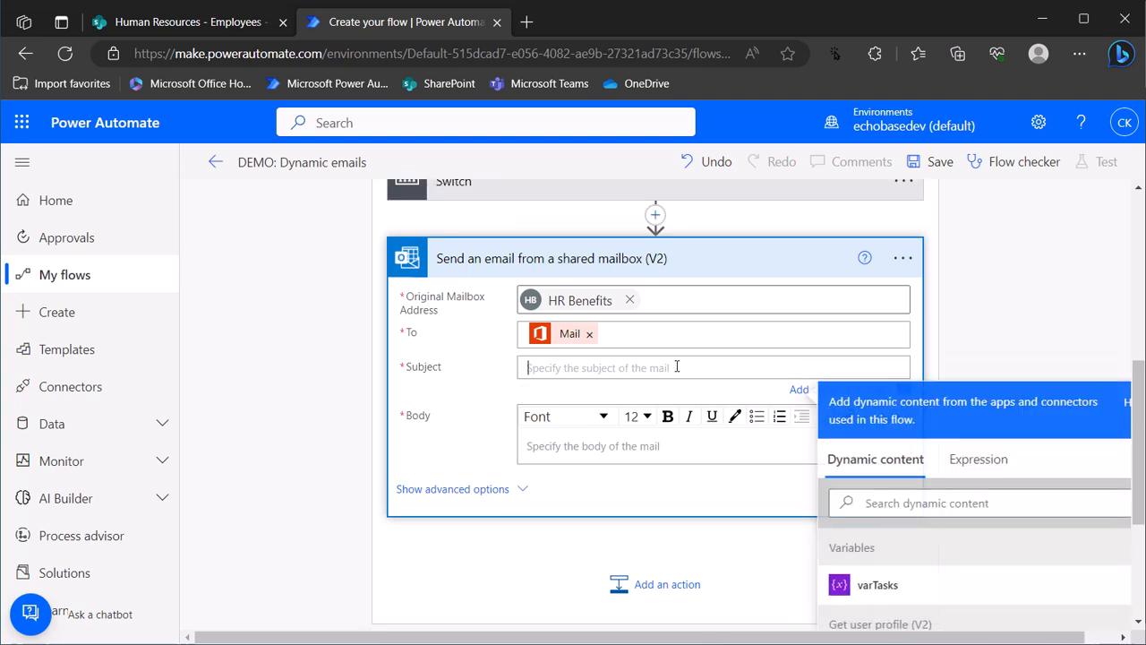
type("Weekly HR Reminders")
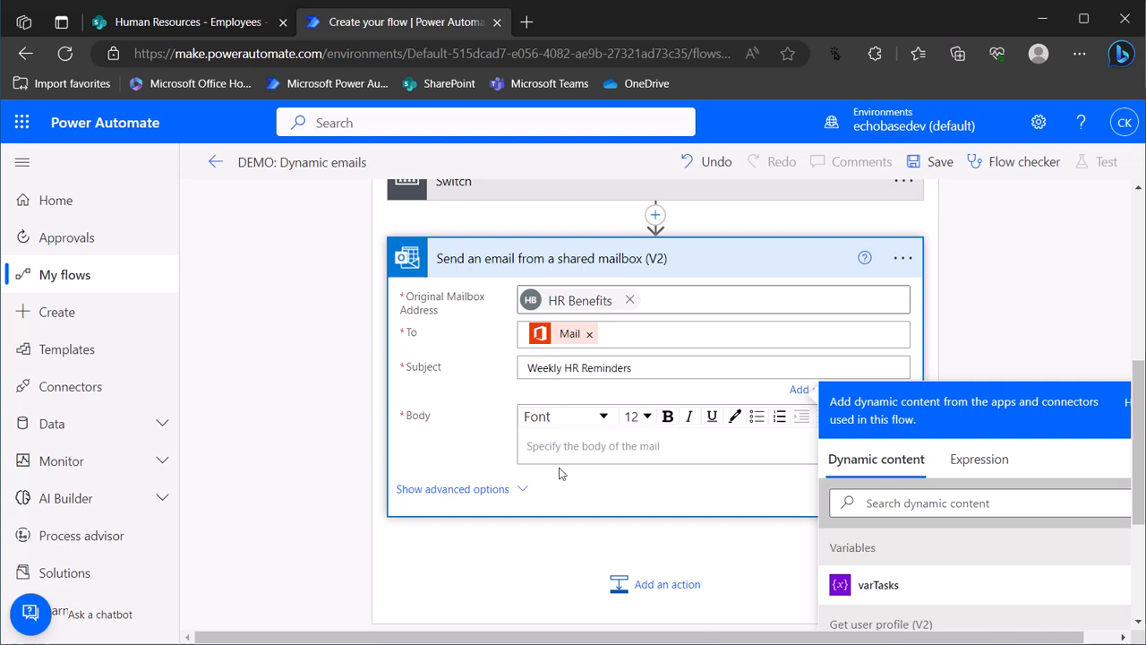
key("alt+Tab")
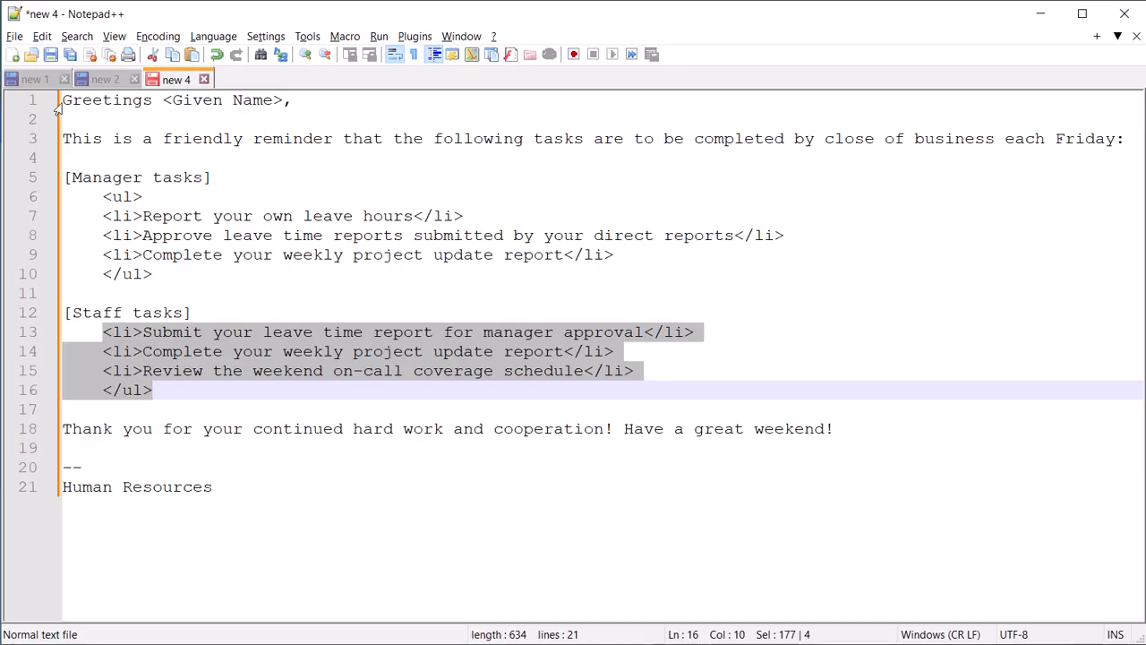
triple_click(87, 103)
left_click(87, 103)
left_click_drag(62, 100, 1124, 139)
key("ctrl+c")
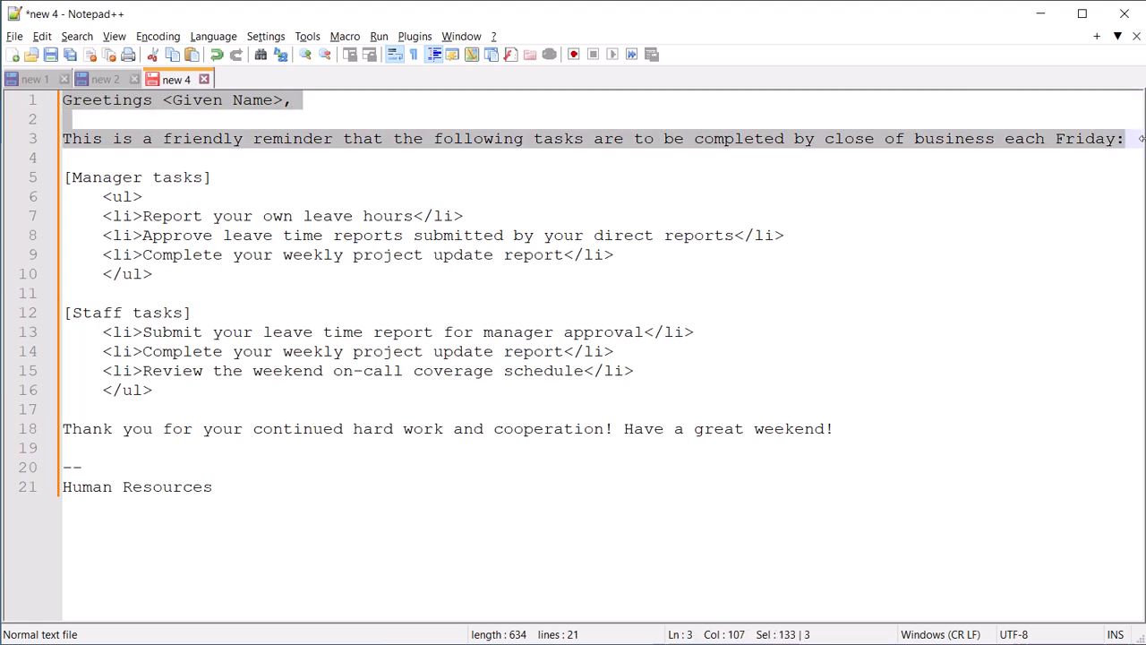
key("alt+Tab")
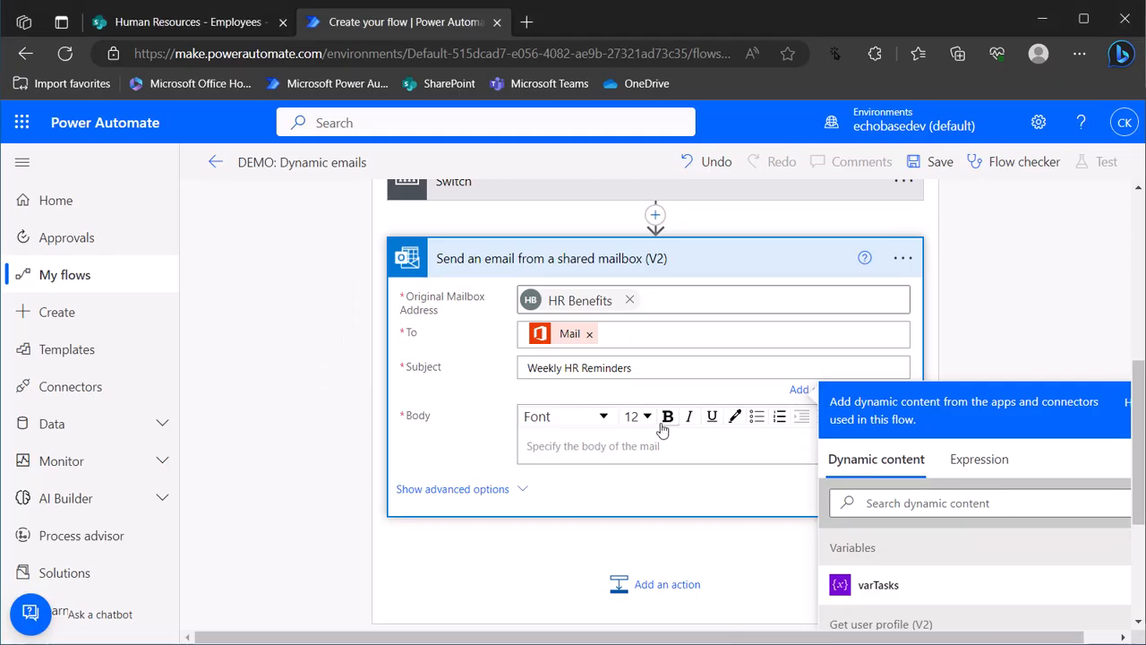
Paste the greeting and Friday reminder text, replacing the <Given Name> placeholder with the Given Name field
left_click(658, 445)
key("ctrl+v")
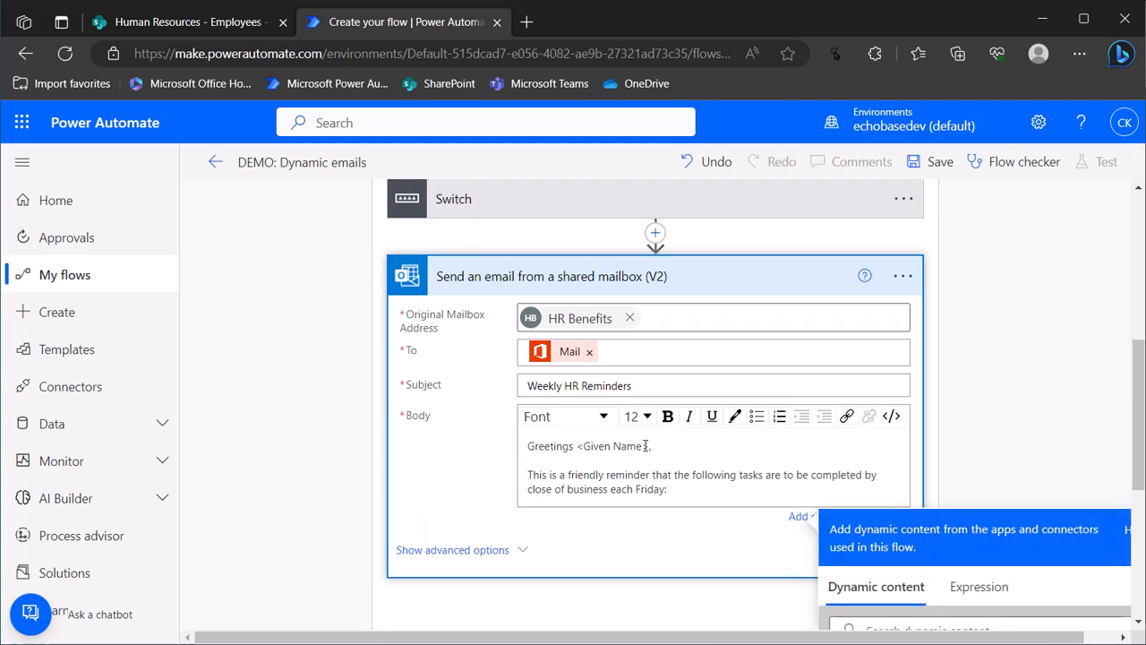
left_click_drag(648, 445, 571, 445)
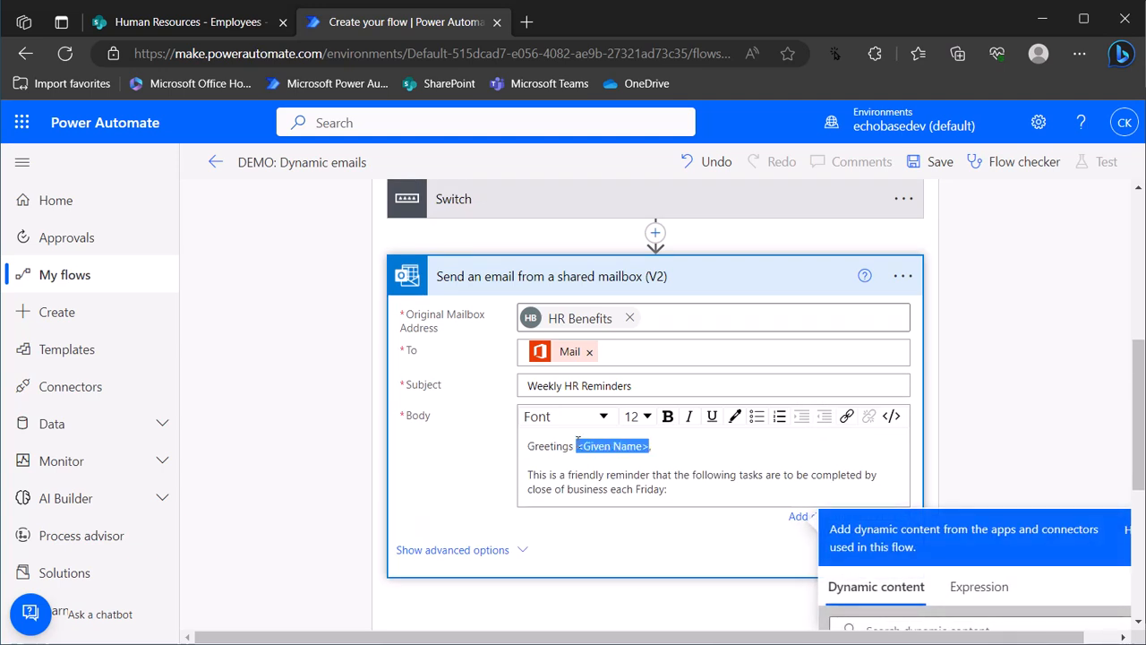
key("BackSpace")
scroll(1043, 423, "down", 2)
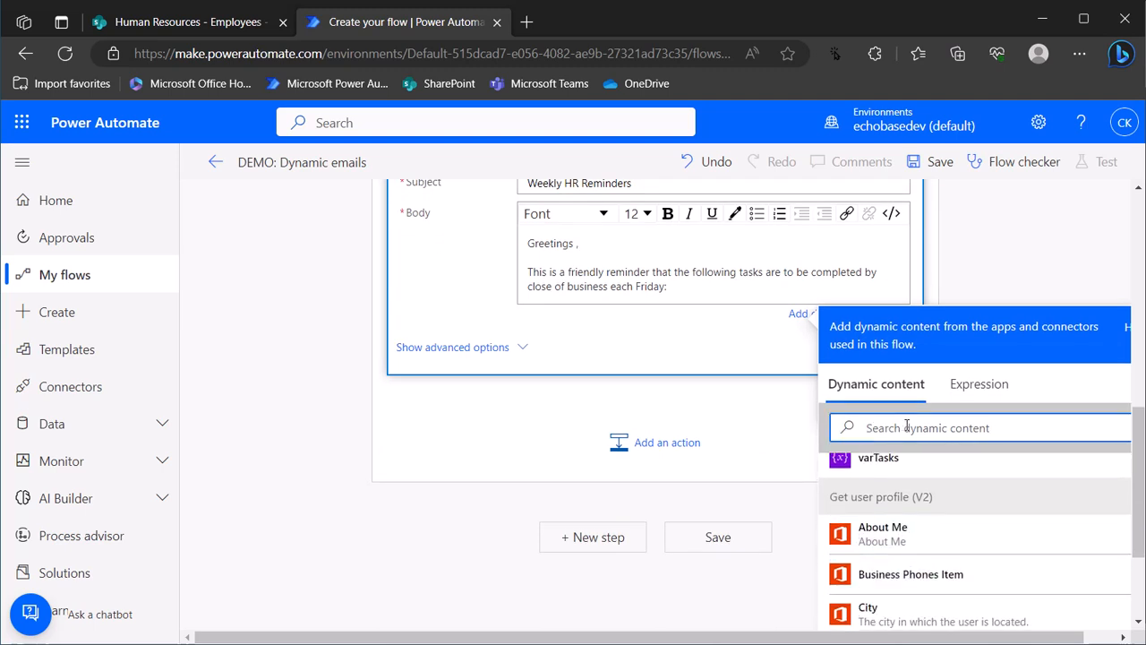
type("given")
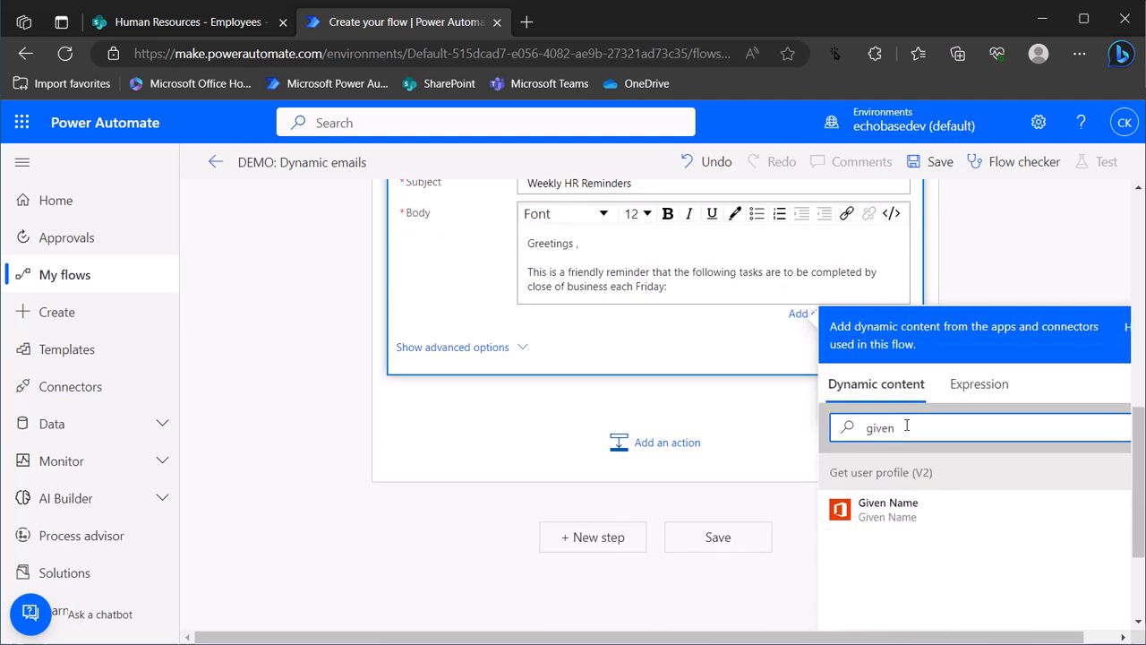
left_click(912, 517)
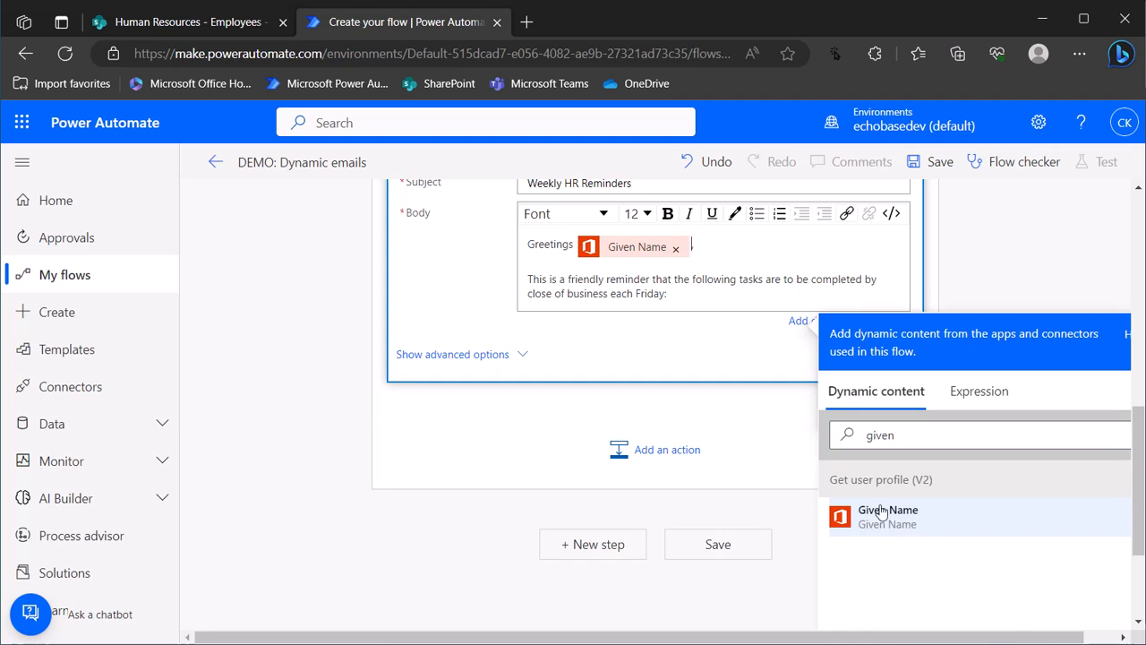
Insert the varTasks variable on a new line below the Friday reminder sentence
left_click(681, 295)
key("Return")
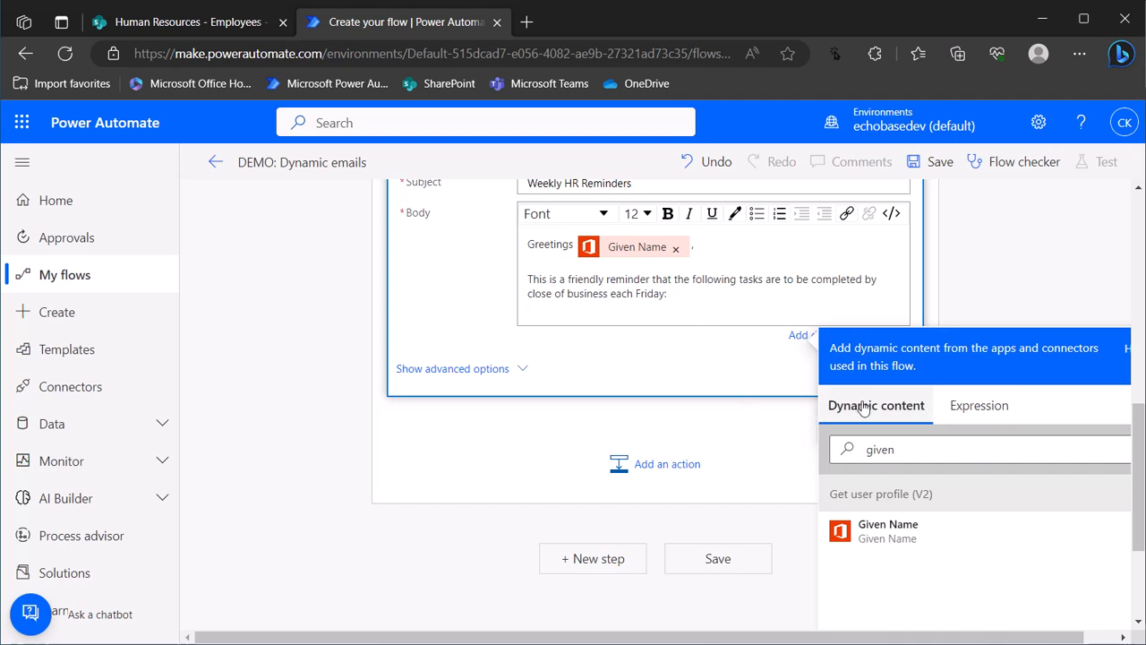
left_click(985, 414)
left_click(882, 417)
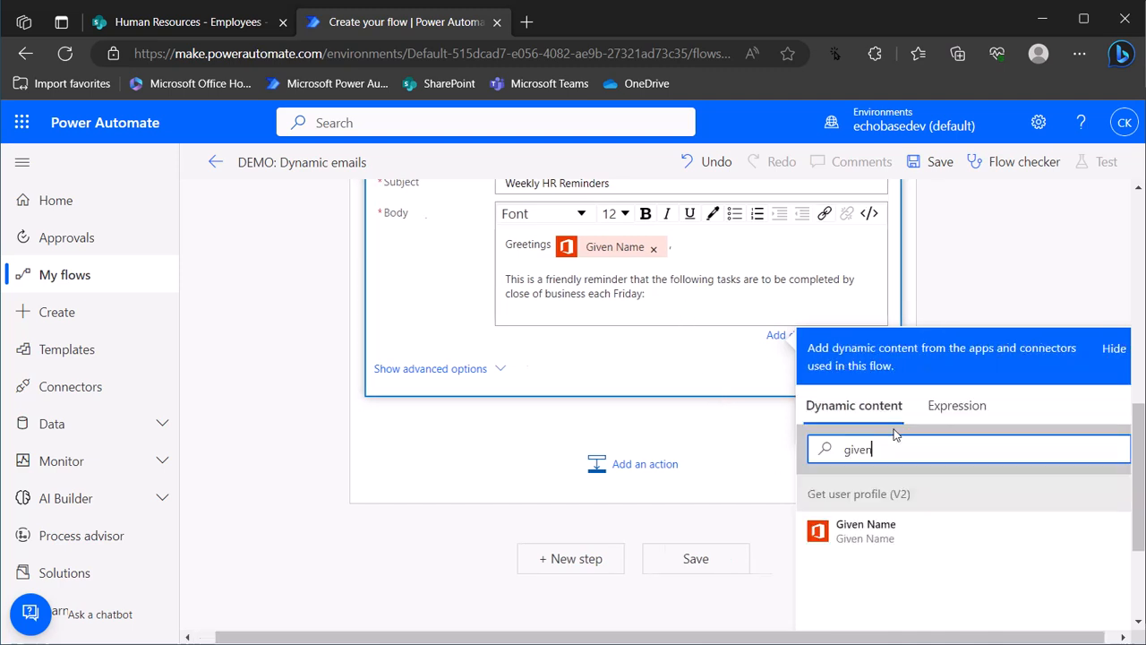
double_click(844, 449)
key("BackSpace")
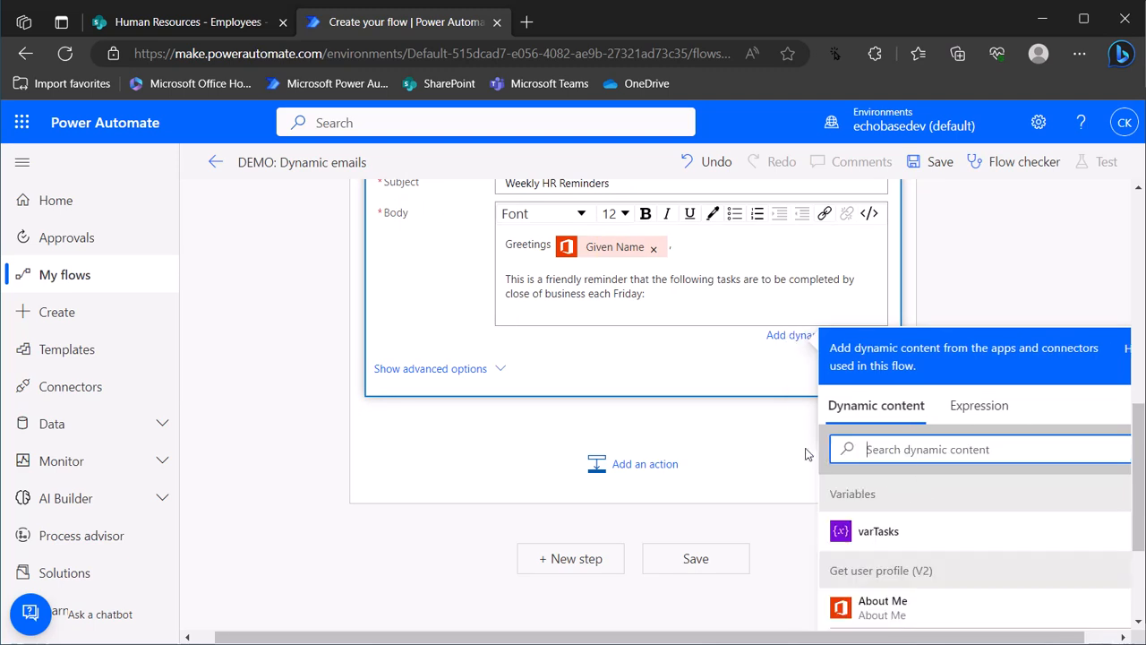
left_click(878, 532)
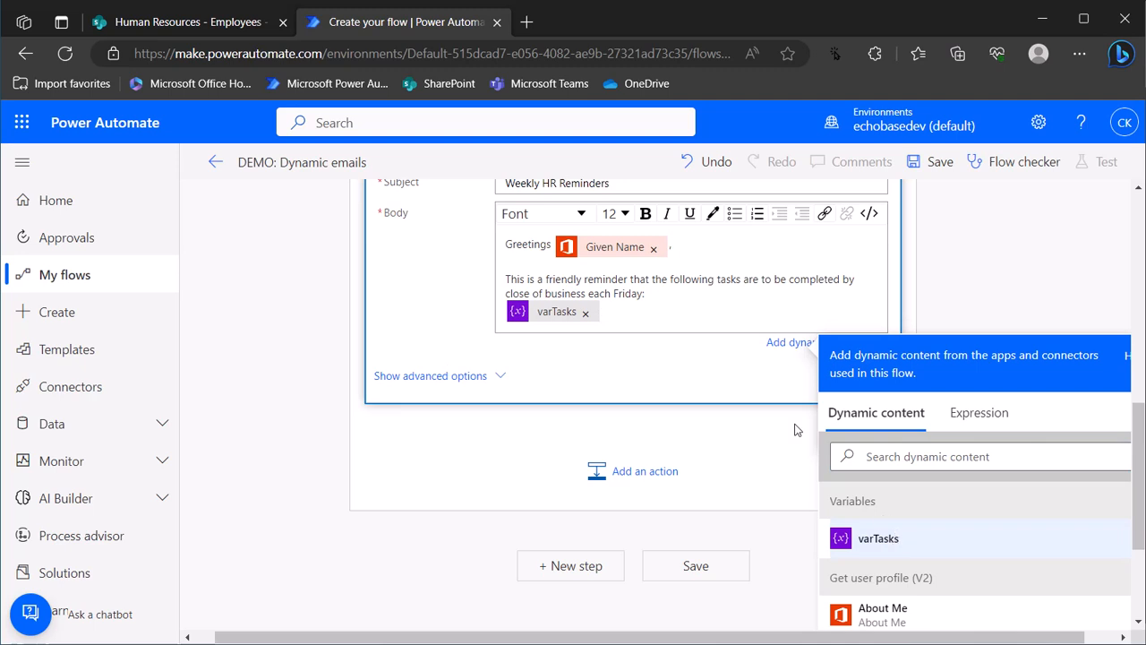
Add a blank line after varTasks and copy the closing lines through Human Resources from Notepad++
scroll(537, 322, "up", 3)
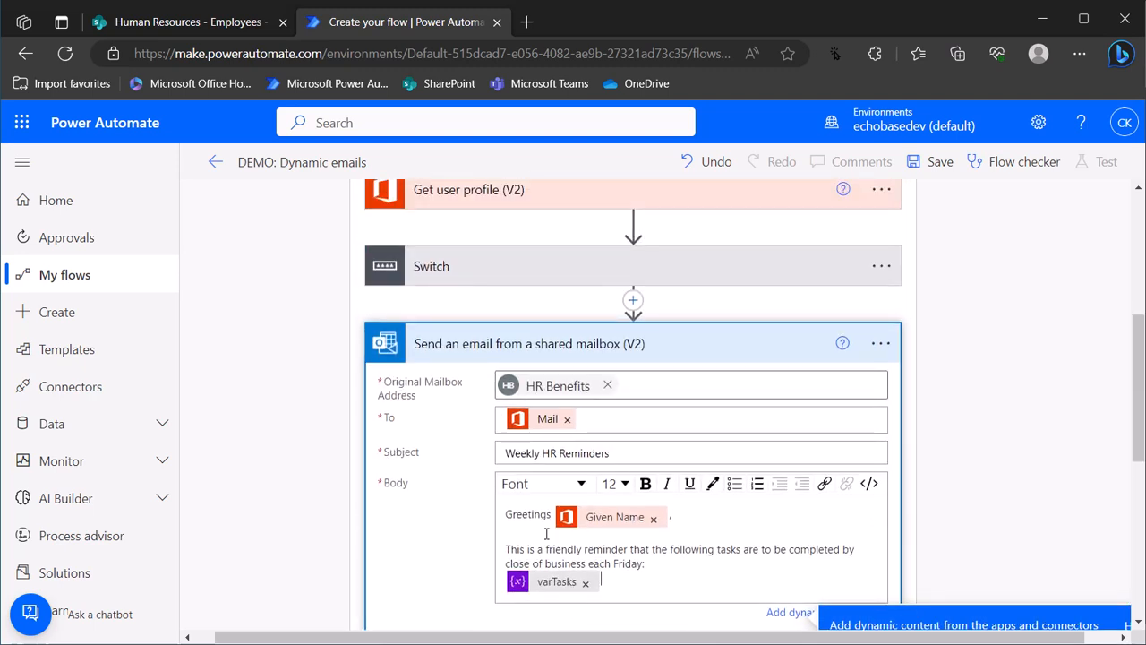
scroll(617, 419, "down", 3)
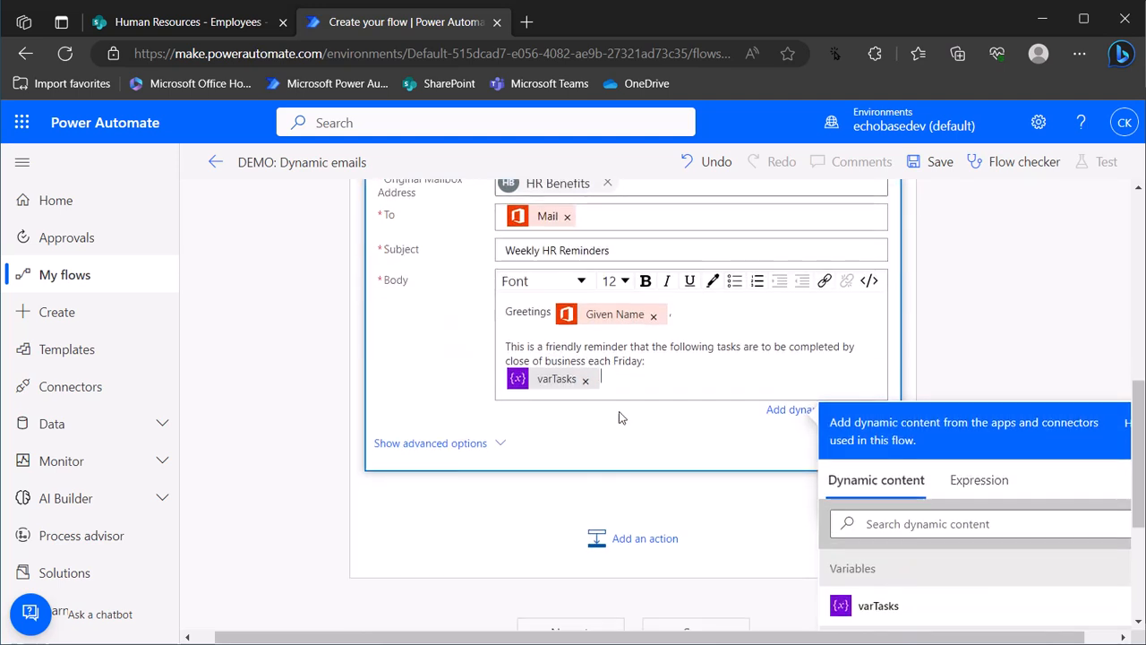
left_click(631, 399)
key("Return")
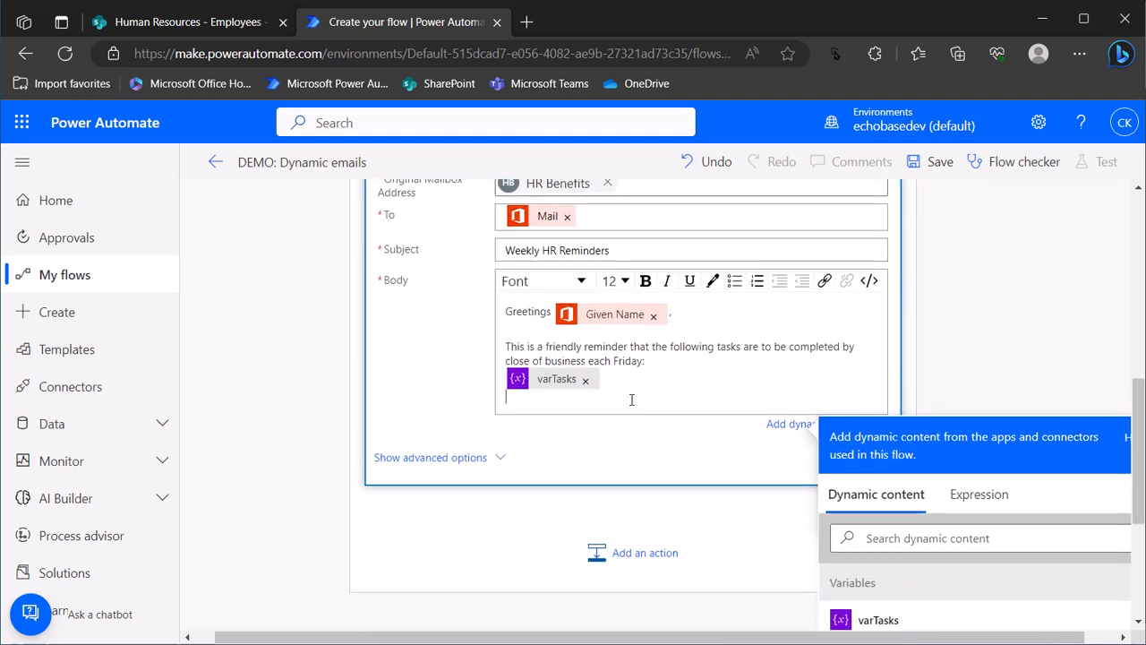
key("alt+Tab")
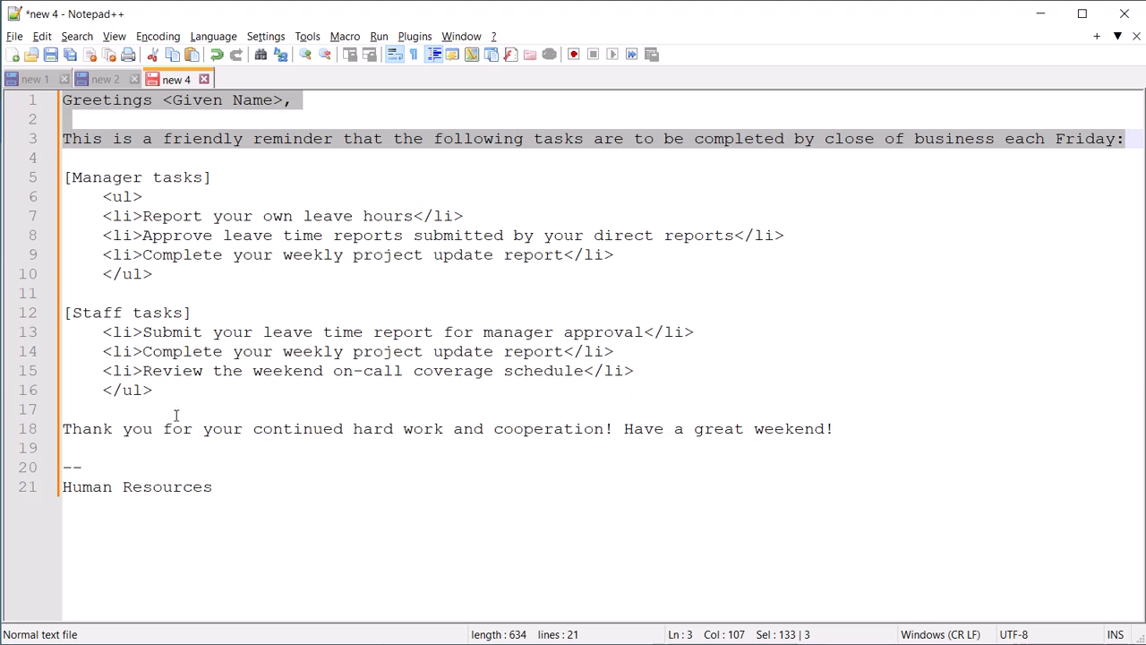
left_click_drag(65, 428, 280, 486)
key("ctrl+c")
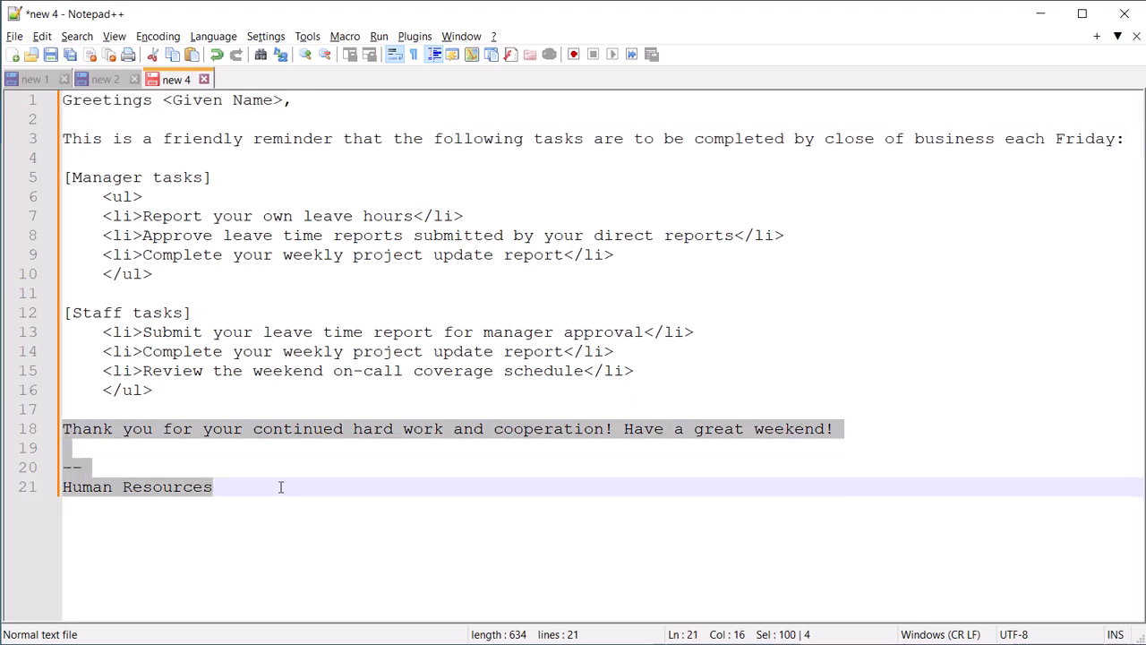
key("alt+Tab")
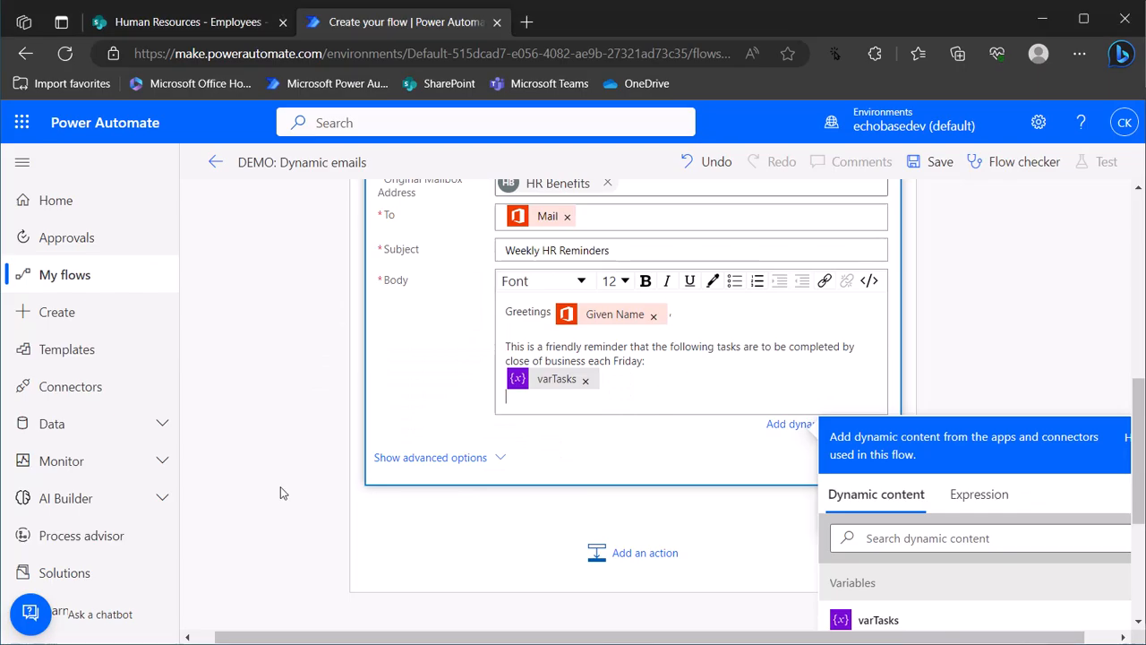
Paste the thank-you closing signed Human Resources below varTasks, check the body, and save the flow
key("ctrl+v")
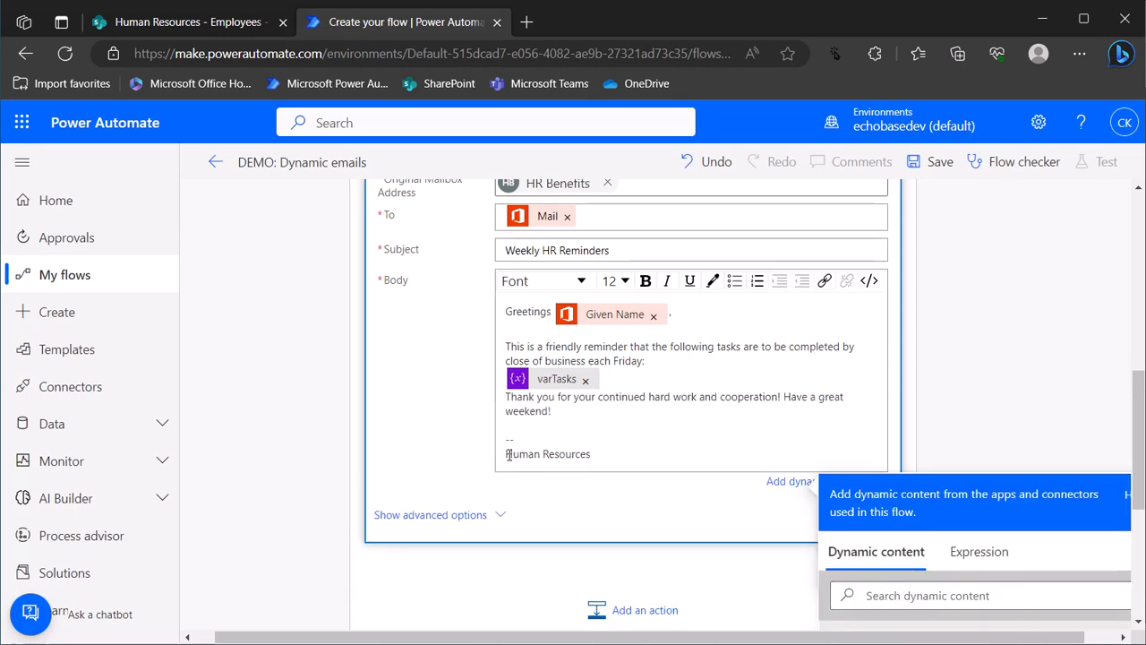
key("ctrl+End")
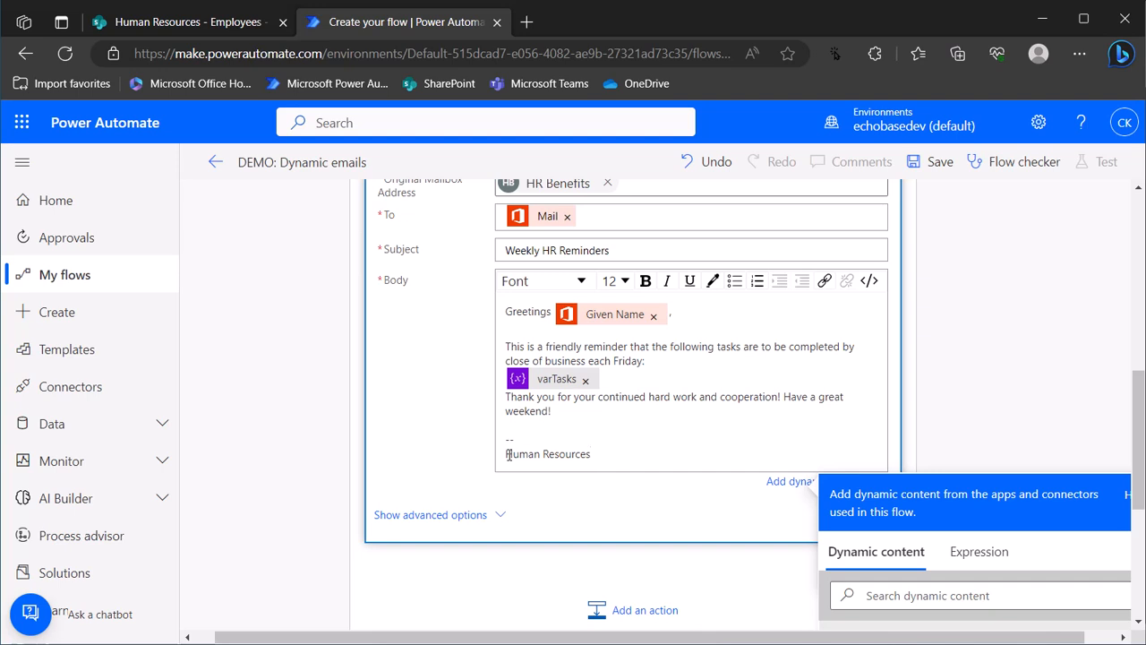
left_click(654, 361)
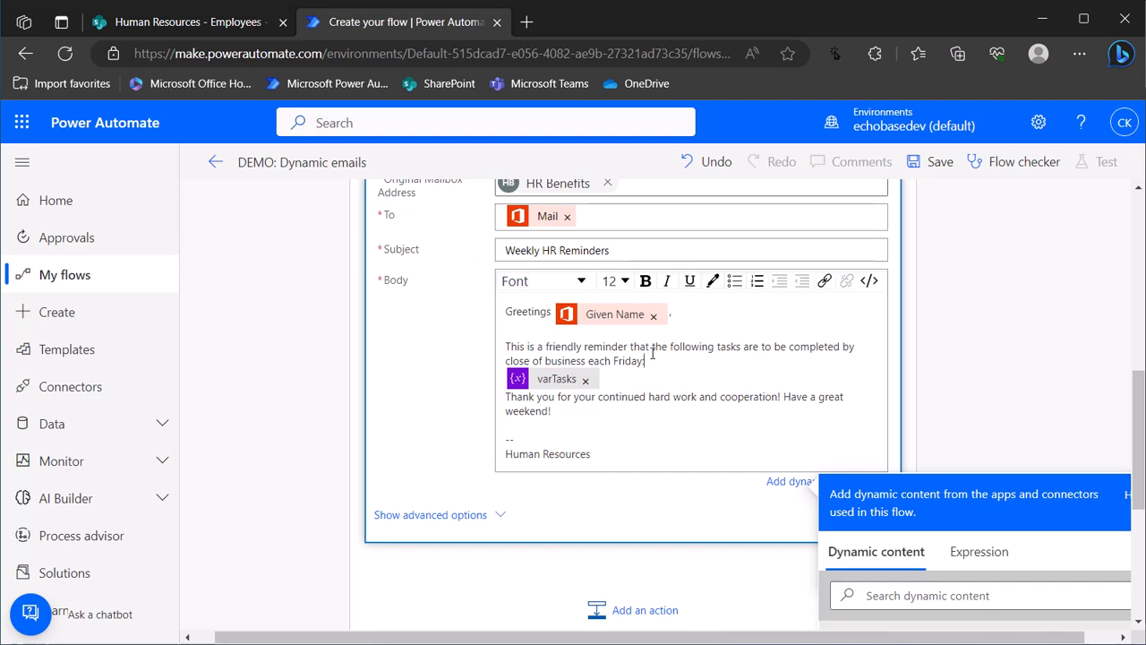
left_click_drag(653, 362, 652, 349)
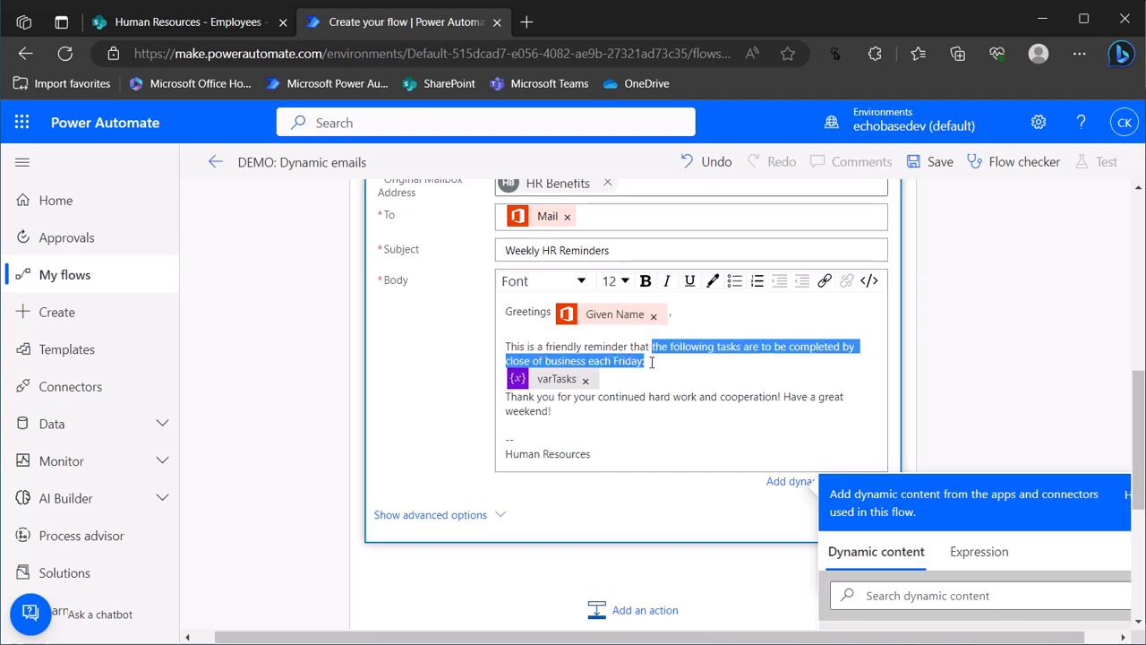
left_click(651, 362)
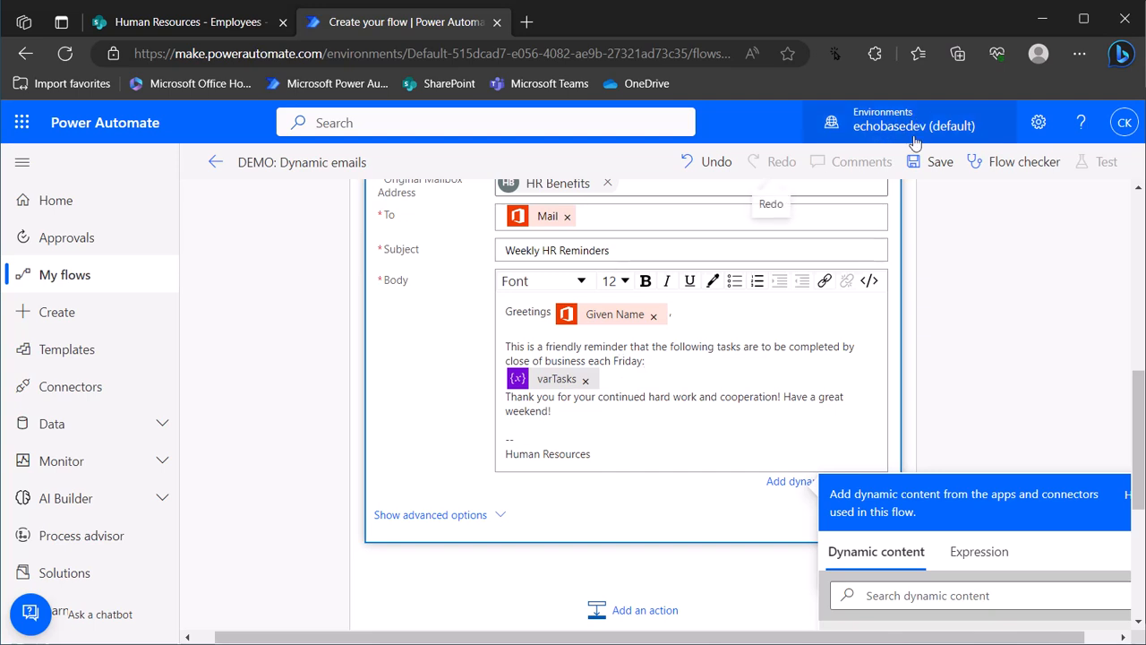
left_click(931, 164)
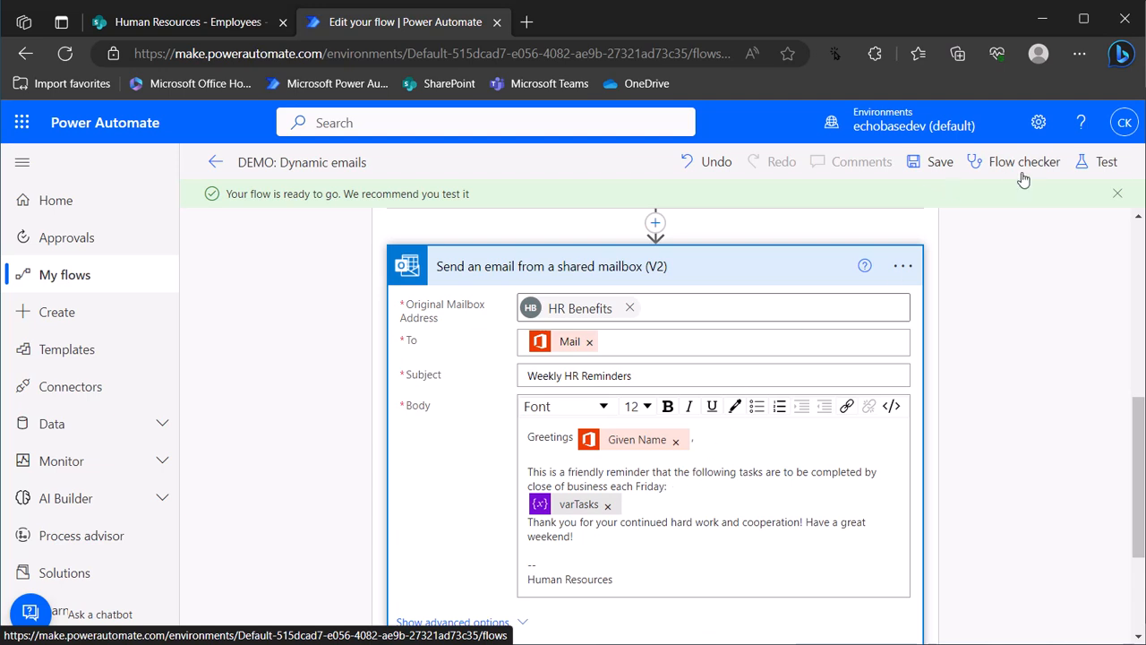
Run a manual test of the DEMO: Dynamic emails flow and open its run history
left_click(1083, 164)
left_click(865, 205)
left_click(890, 613)
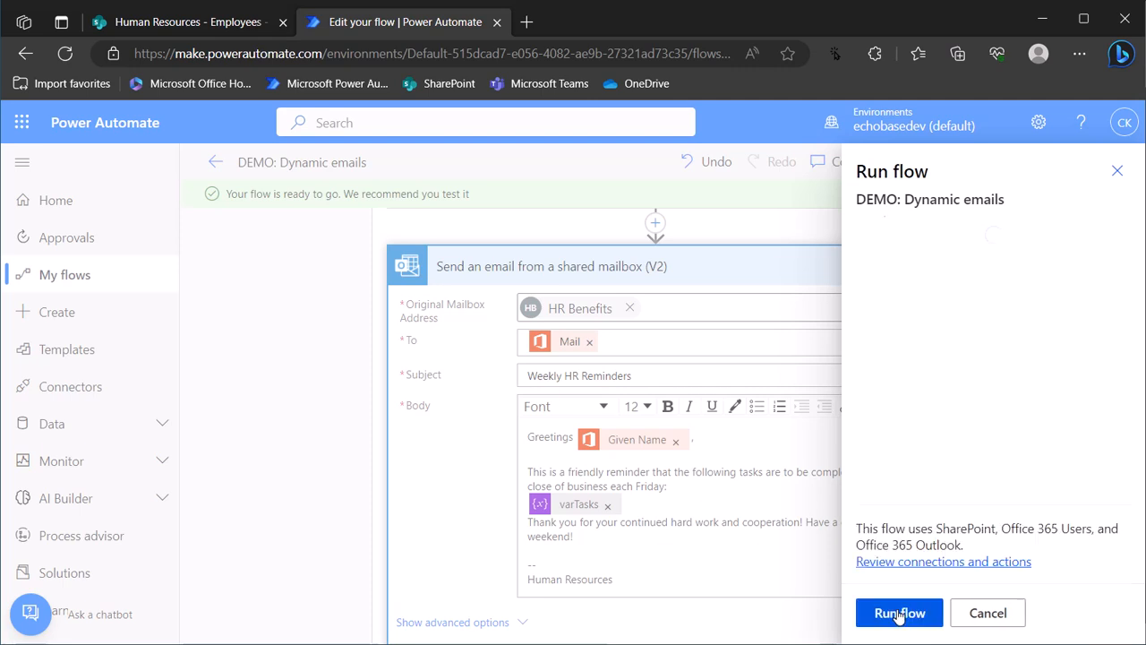
left_click(898, 614)
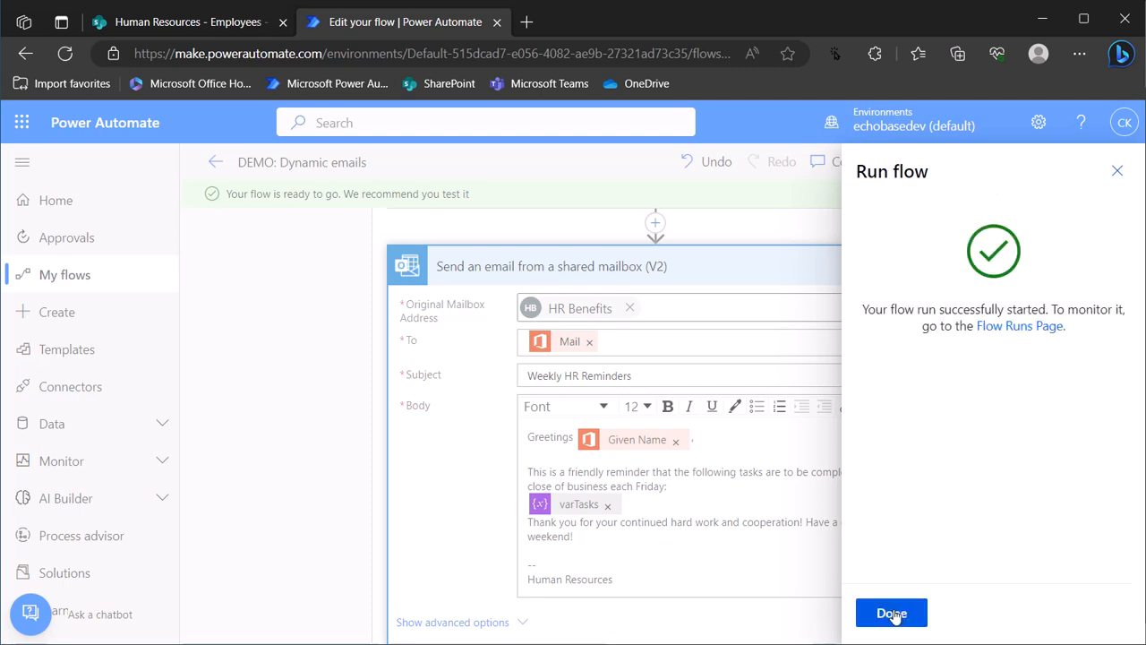
left_click(893, 613)
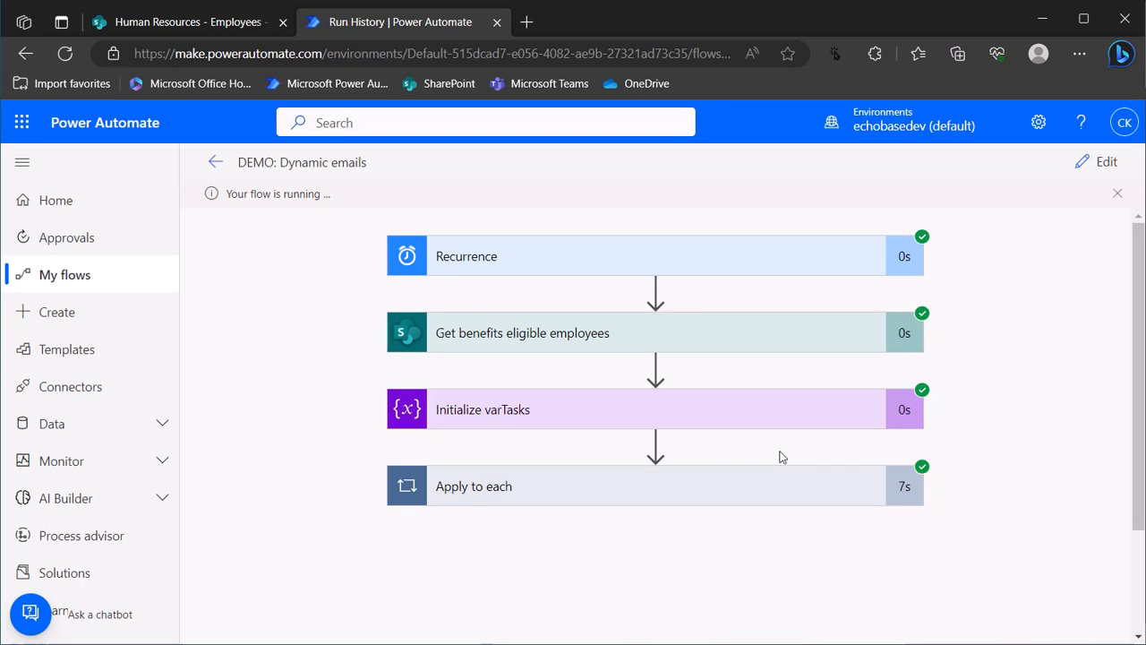
Inspect the run: confirm the Switch took the Manager branch and the sent email lists the manager tasks
left_click(708, 485)
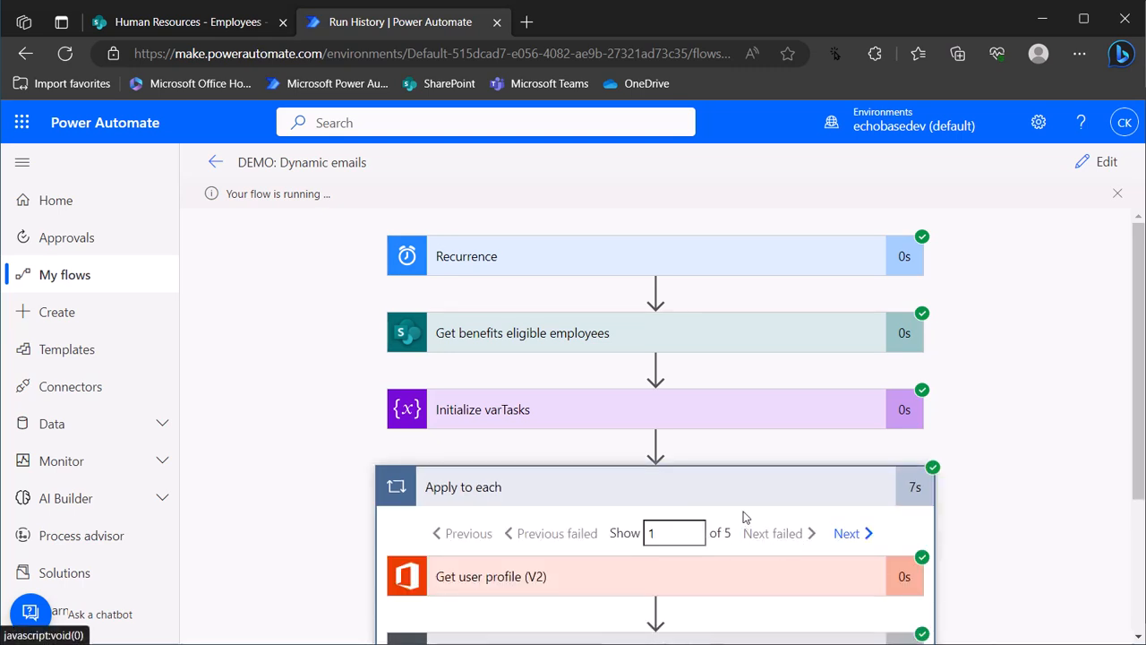
scroll(739, 515, "down", 3)
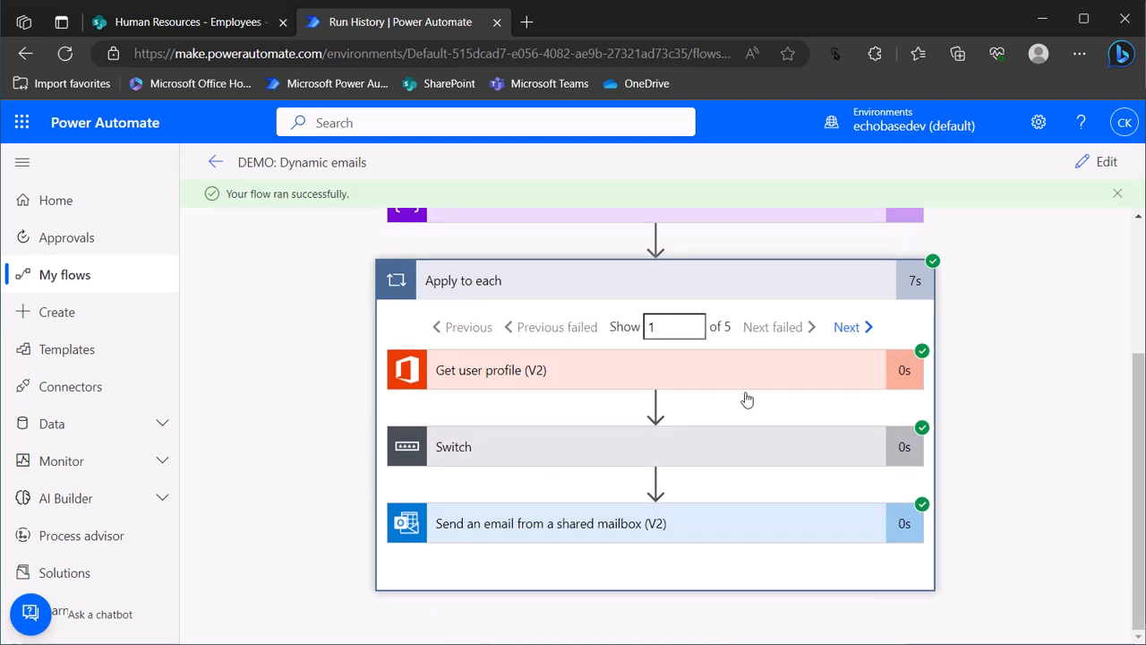
left_click(729, 458)
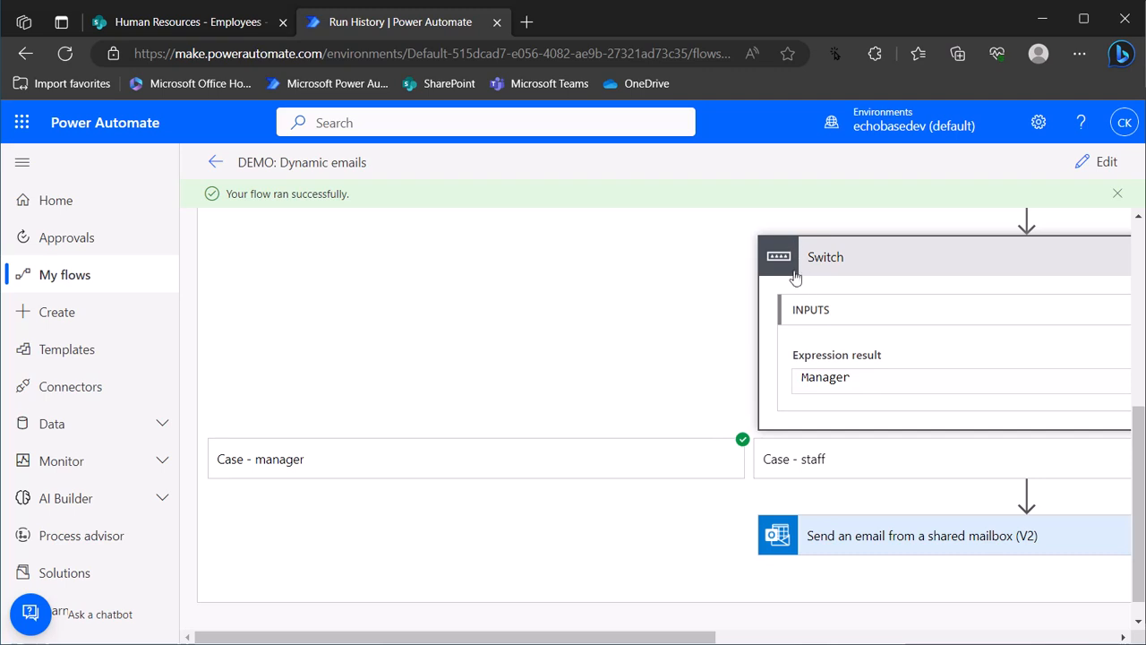
scroll(805, 322, "up", 2)
scroll(803, 352, "down", 3)
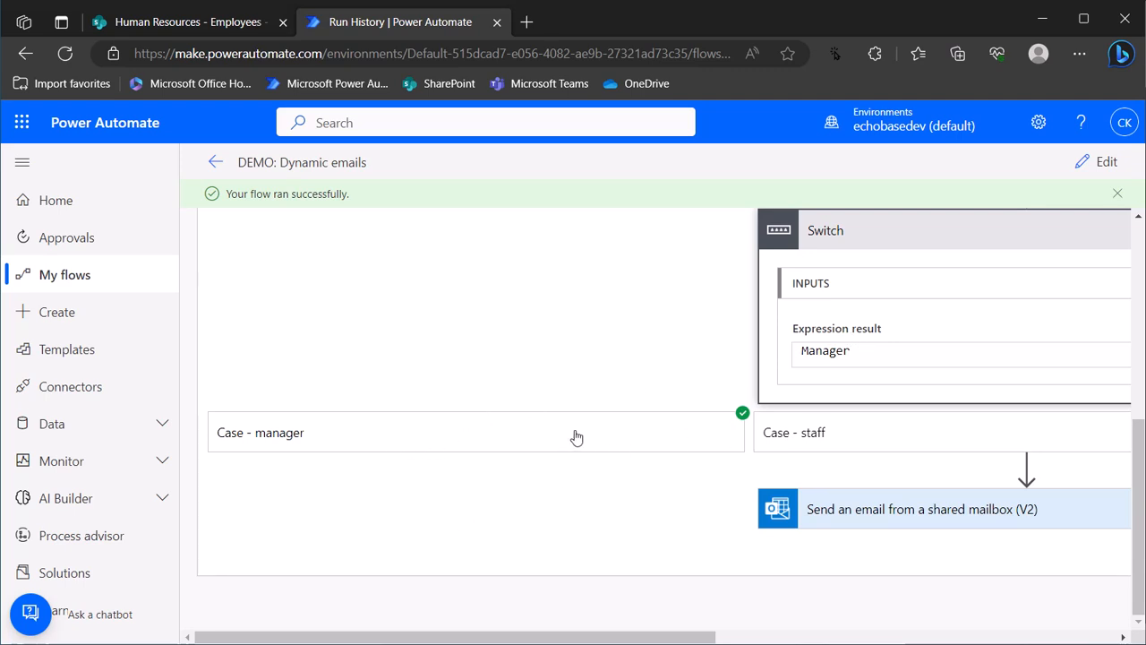
left_click_drag(596, 637, 837, 637)
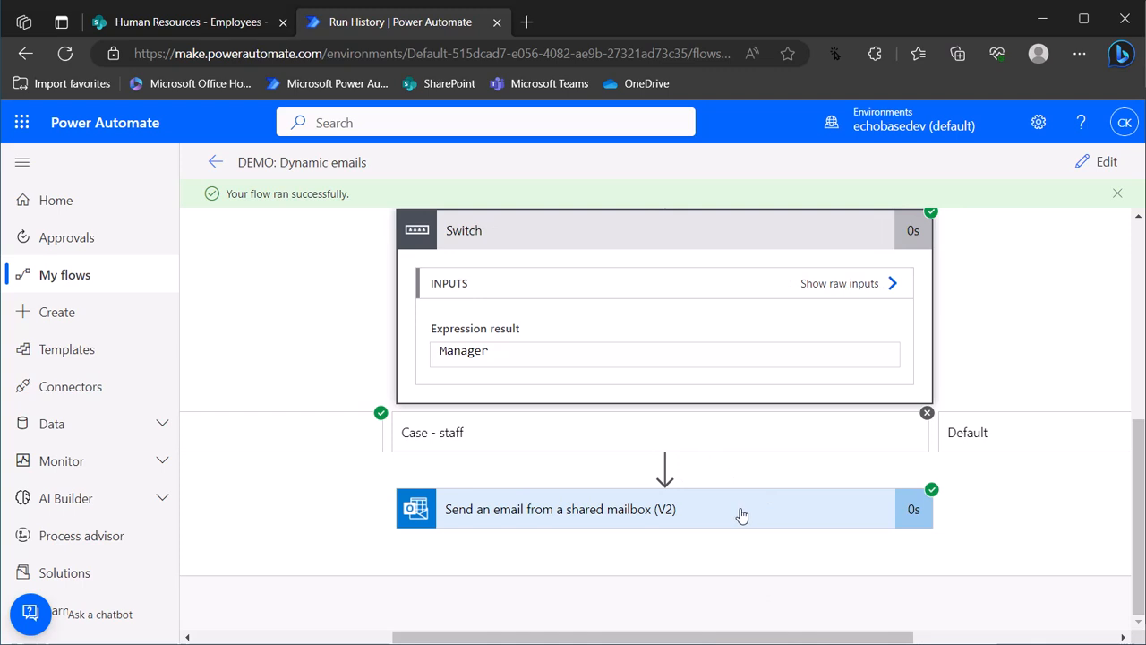
left_click(737, 511)
scroll(726, 503, "down", 2)
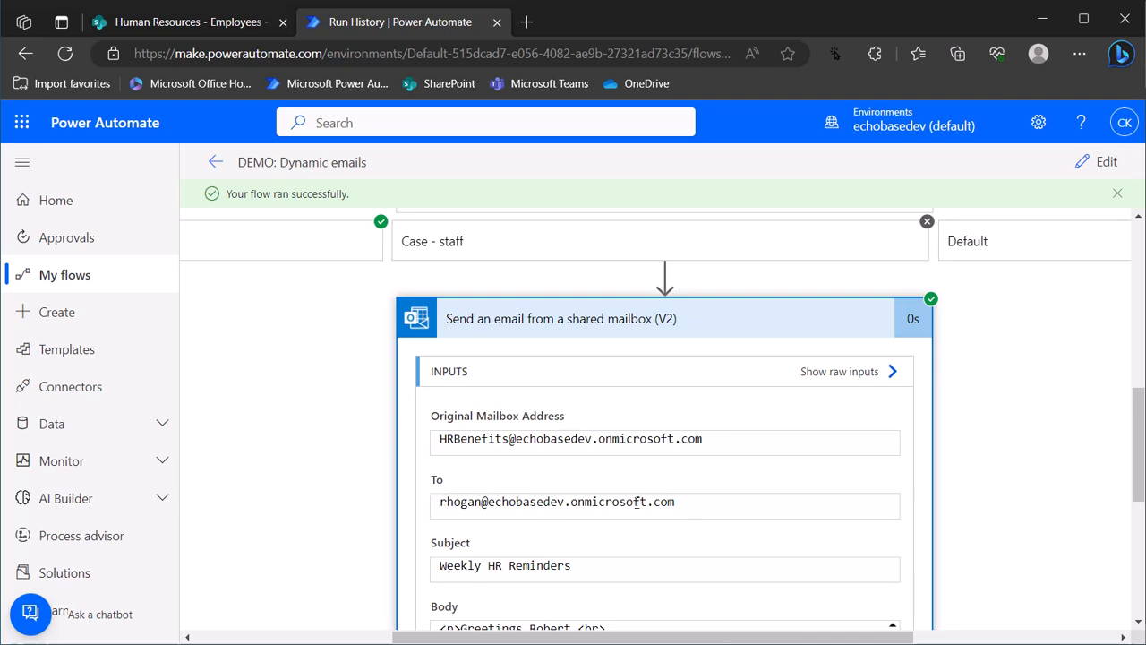
scroll(600, 542, "down", 4)
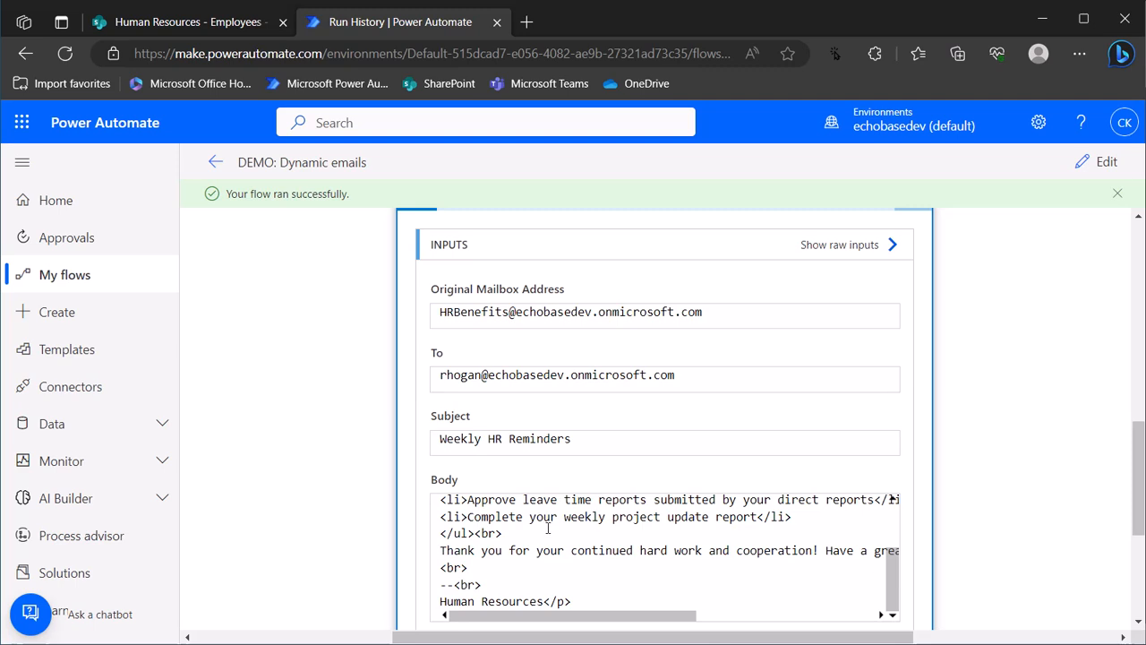
scroll(649, 538, "up", 2)
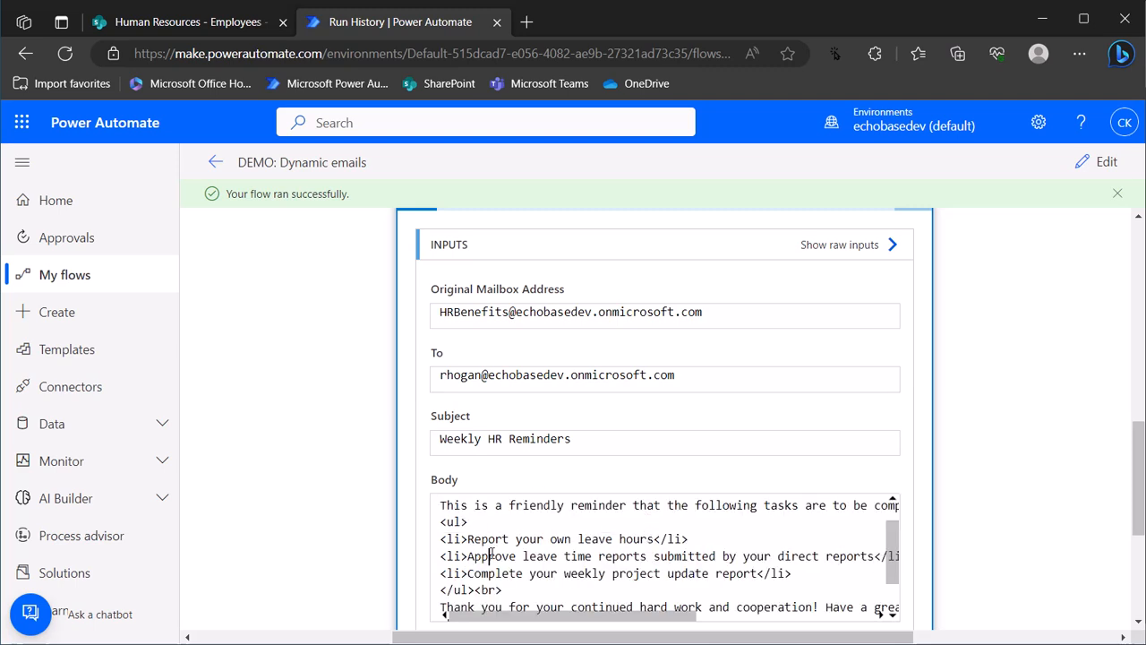
left_click_drag(489, 556, 586, 573)
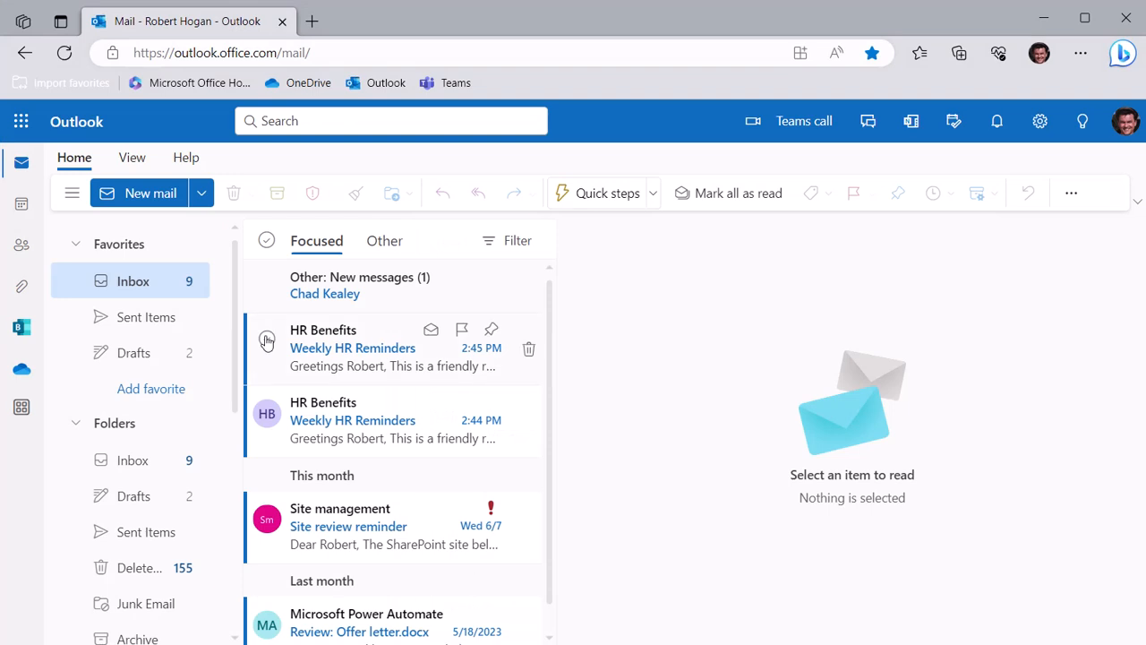
Open the newest Weekly HR Reminders email, check its three manager task bullets, then switch to Microsoft 365
left_click(319, 357)
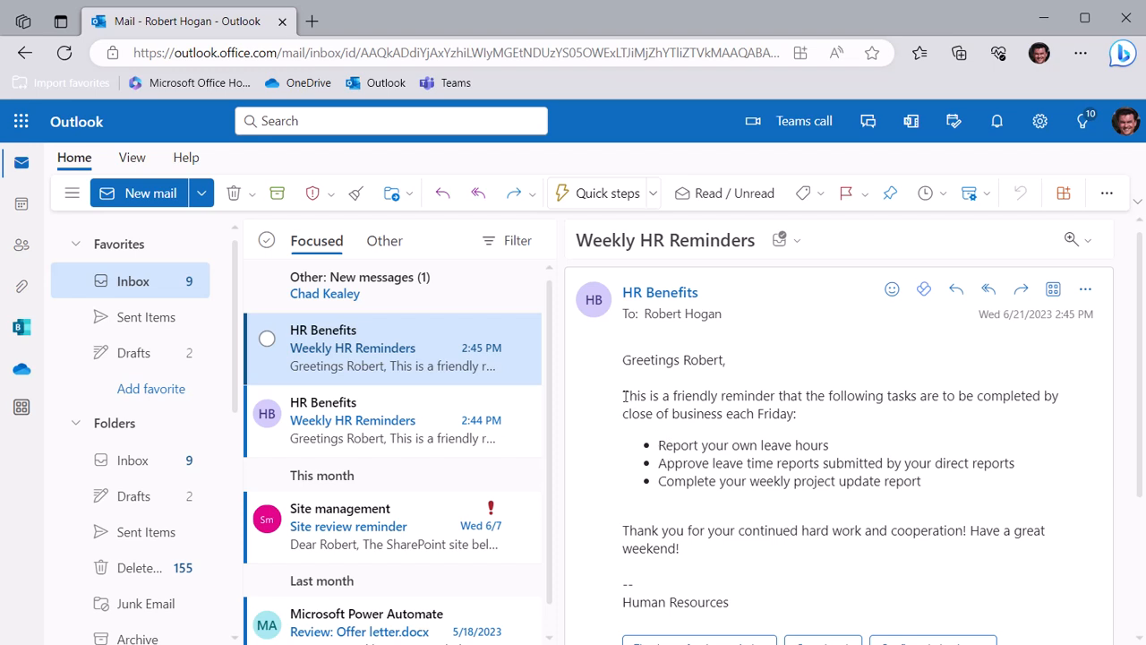
left_click_drag(659, 444, 1028, 494)
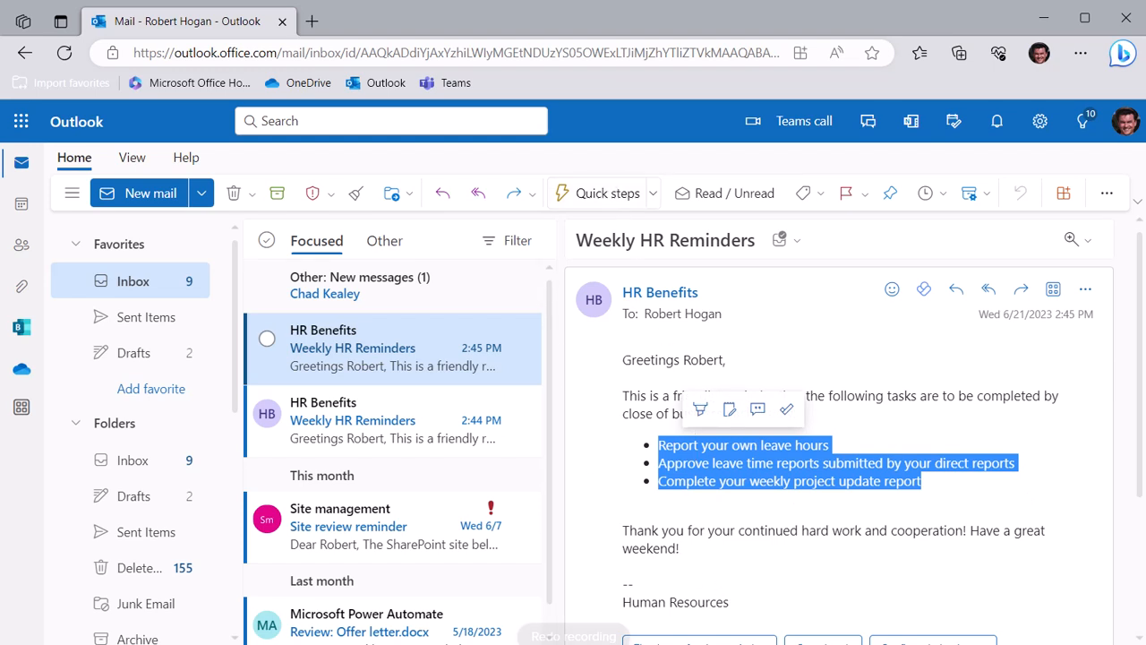
key("alt+Tab")
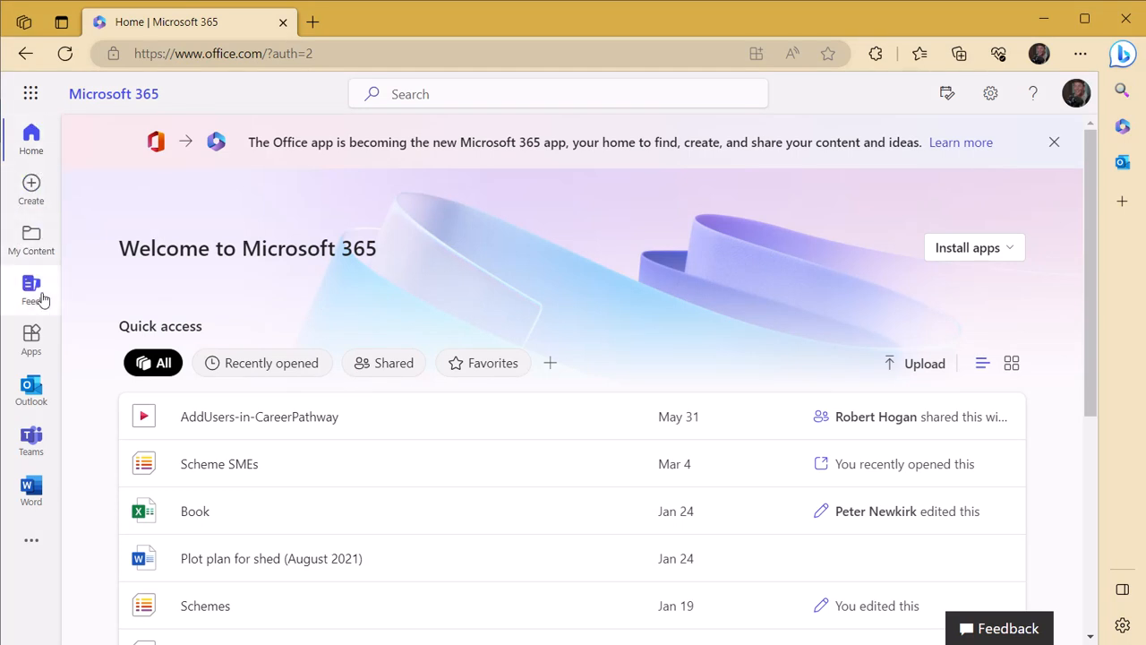
Open the second account's Outlook, view the HR Benefits reminder in Focused, then minimize Outlook
left_click(33, 387)
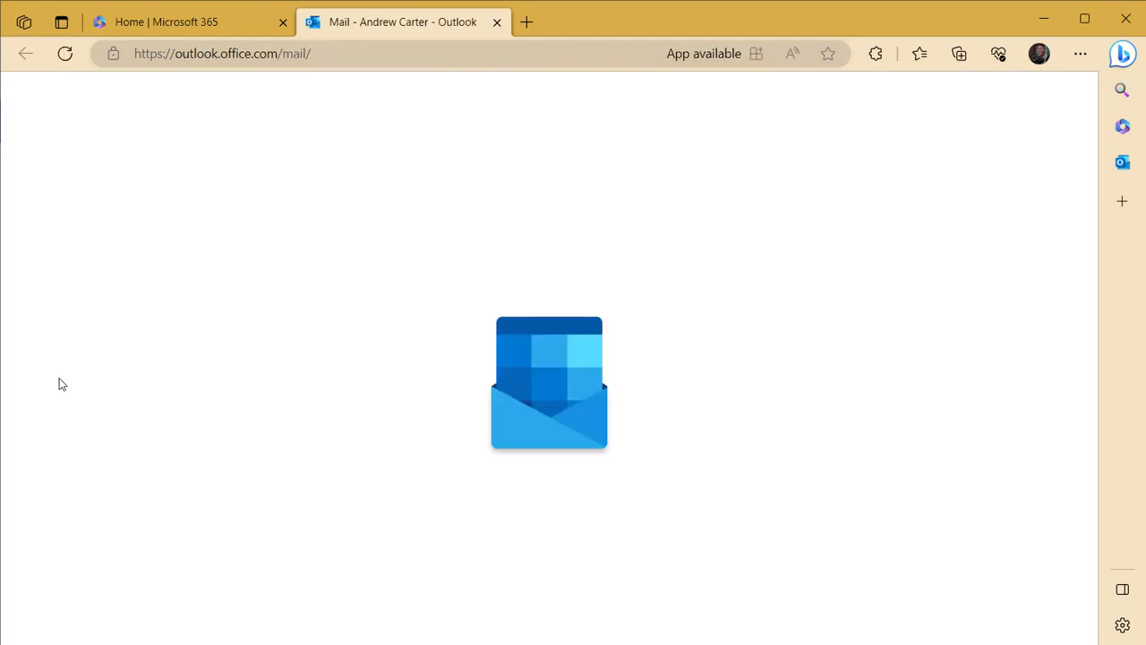
left_click(322, 256)
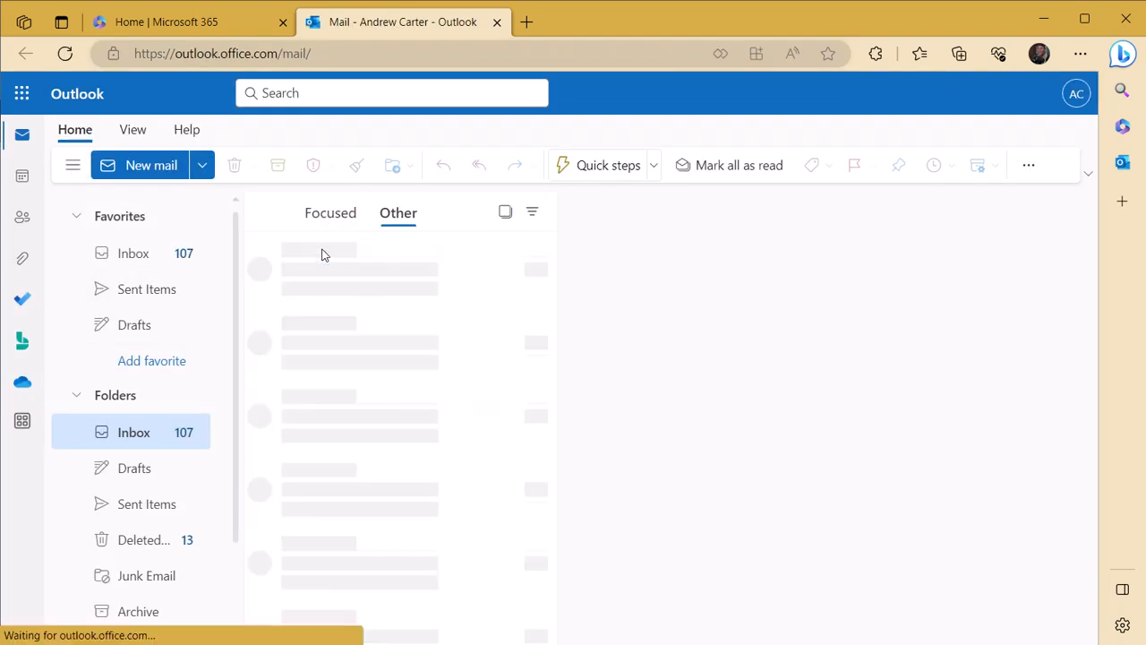
left_click(315, 218)
left_click(324, 266)
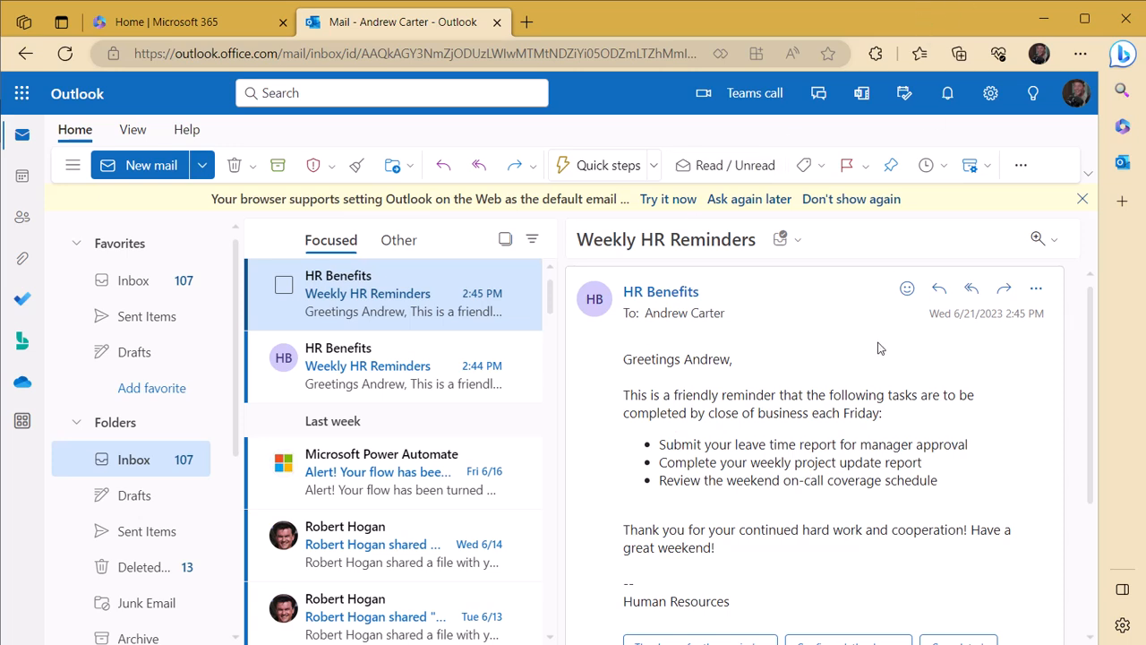
left_click(1048, 17)
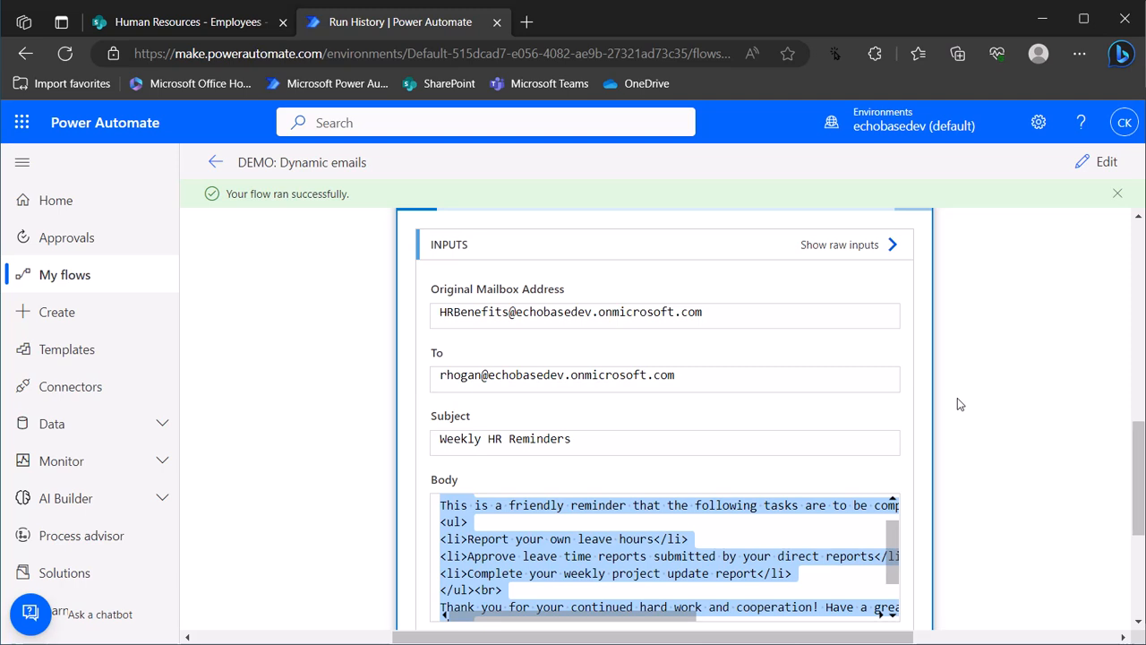